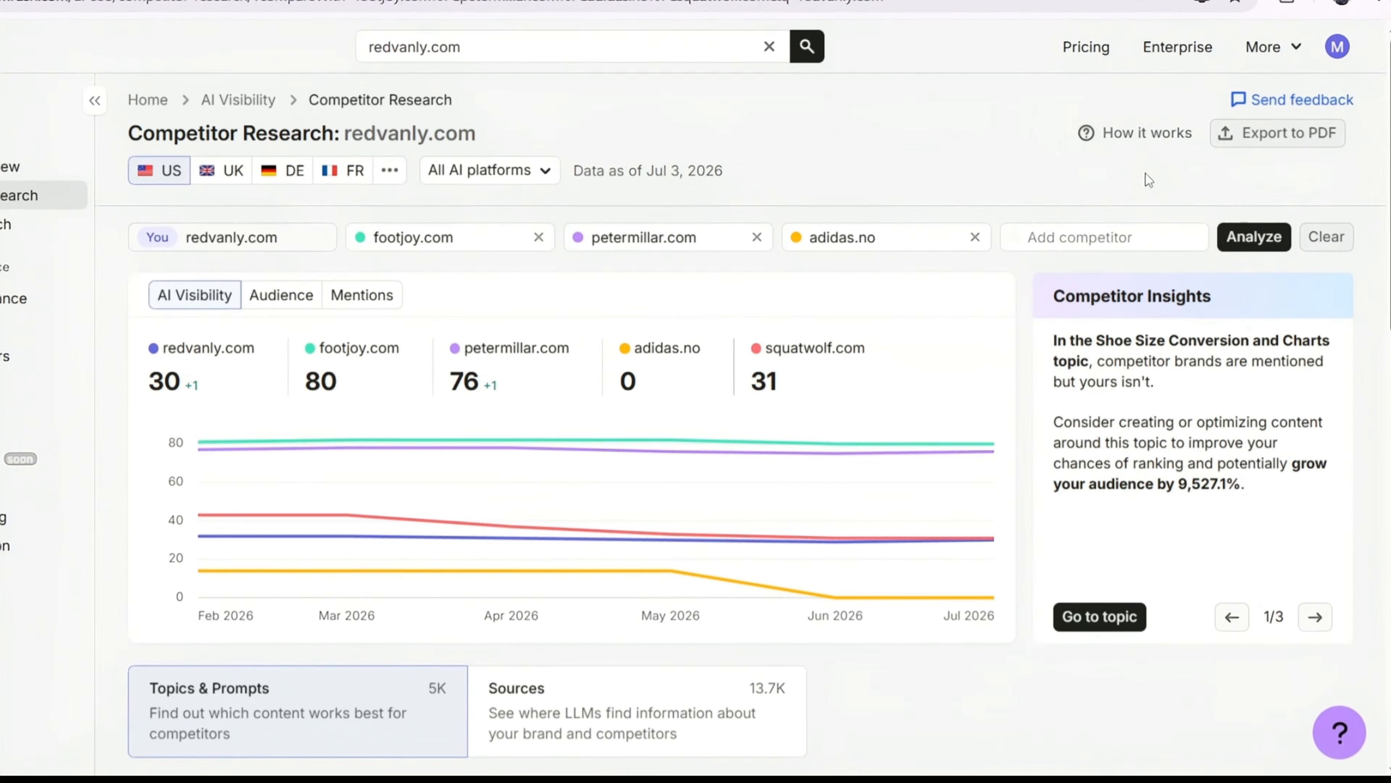
Show the Audience comparison for redvanly.com and its competitors and look through the Topics & Prompts section
{"action": "scroll", "coordinate": [657, 384], "scroll_direction": "down", "scroll_amount": 3}
{"action": "left_click", "coordinate": [405, 235]}
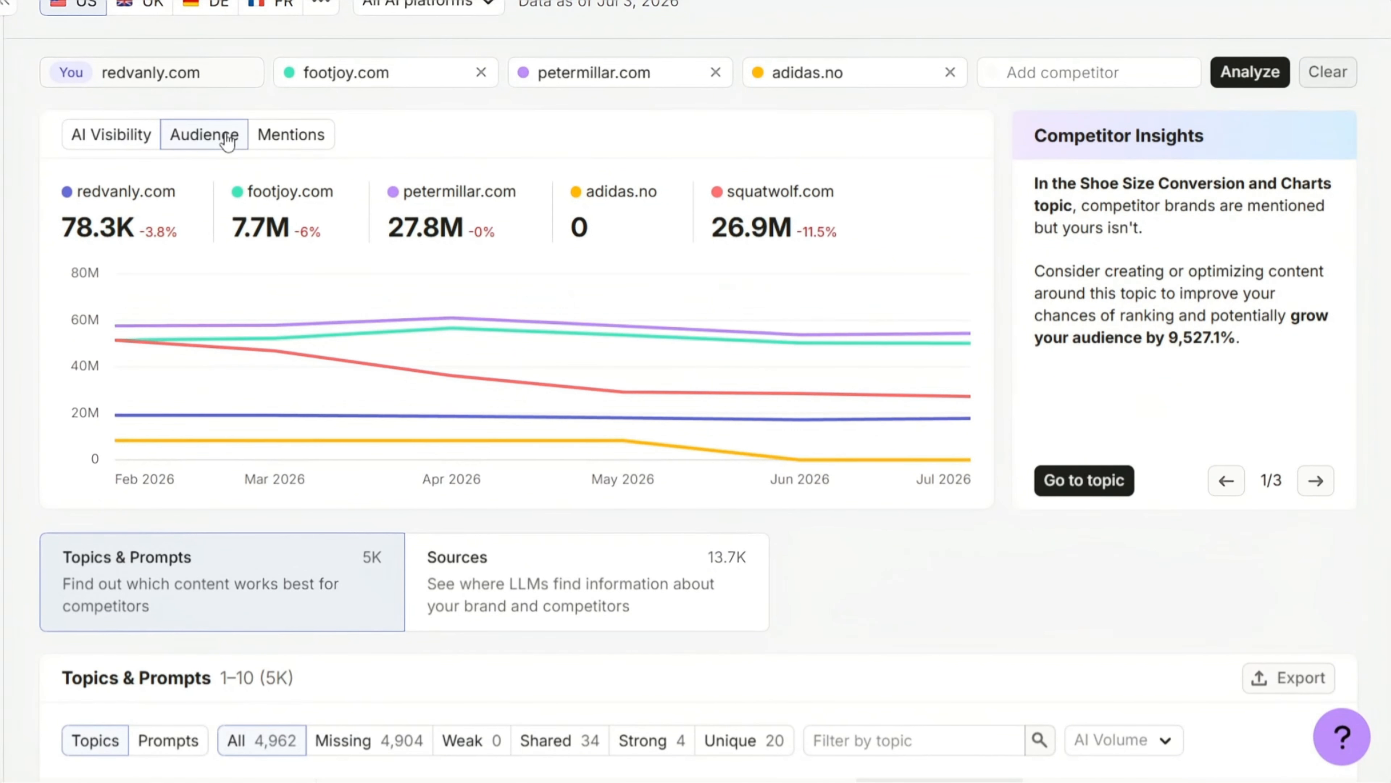
{"action": "scroll", "coordinate": [476, 402], "scroll_direction": "down", "scroll_amount": 10}
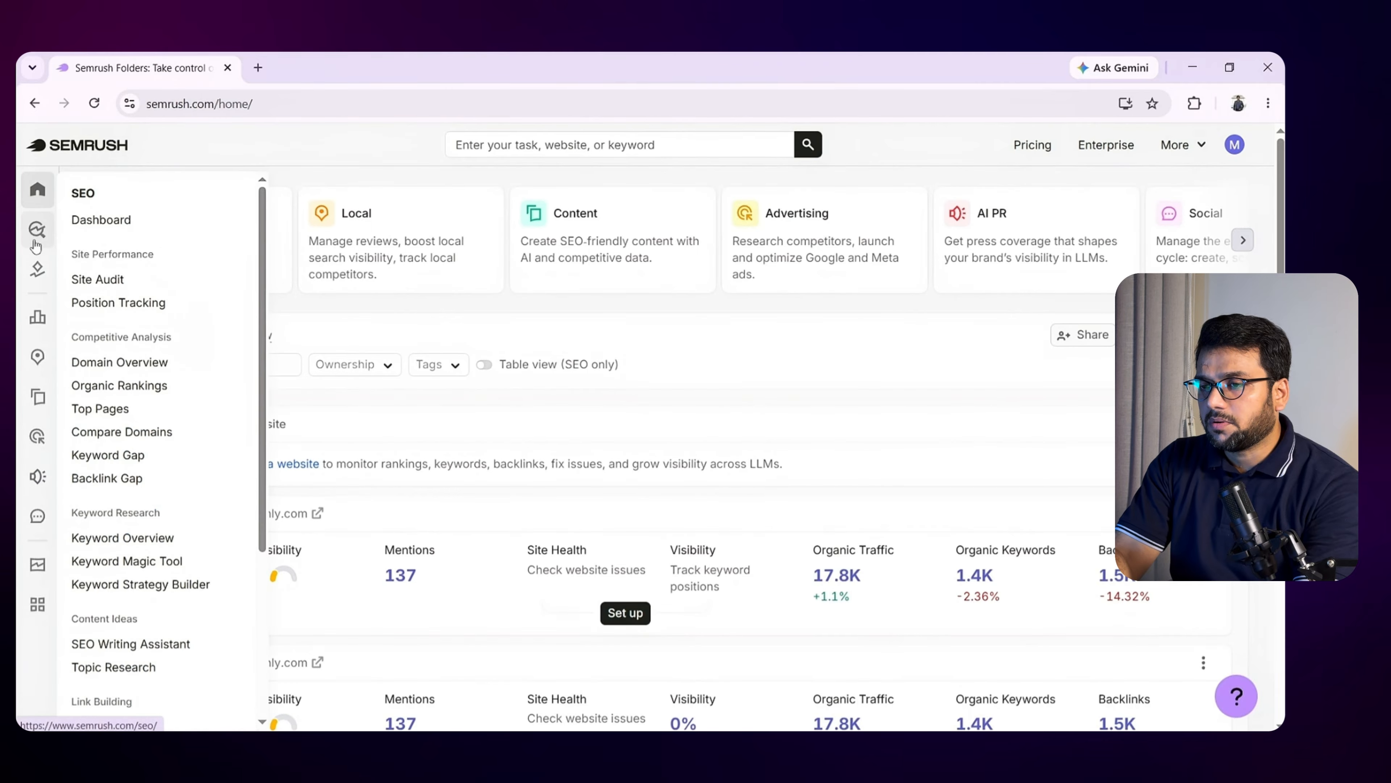
{"action": "mouse_move", "coordinate": [35, 316]}
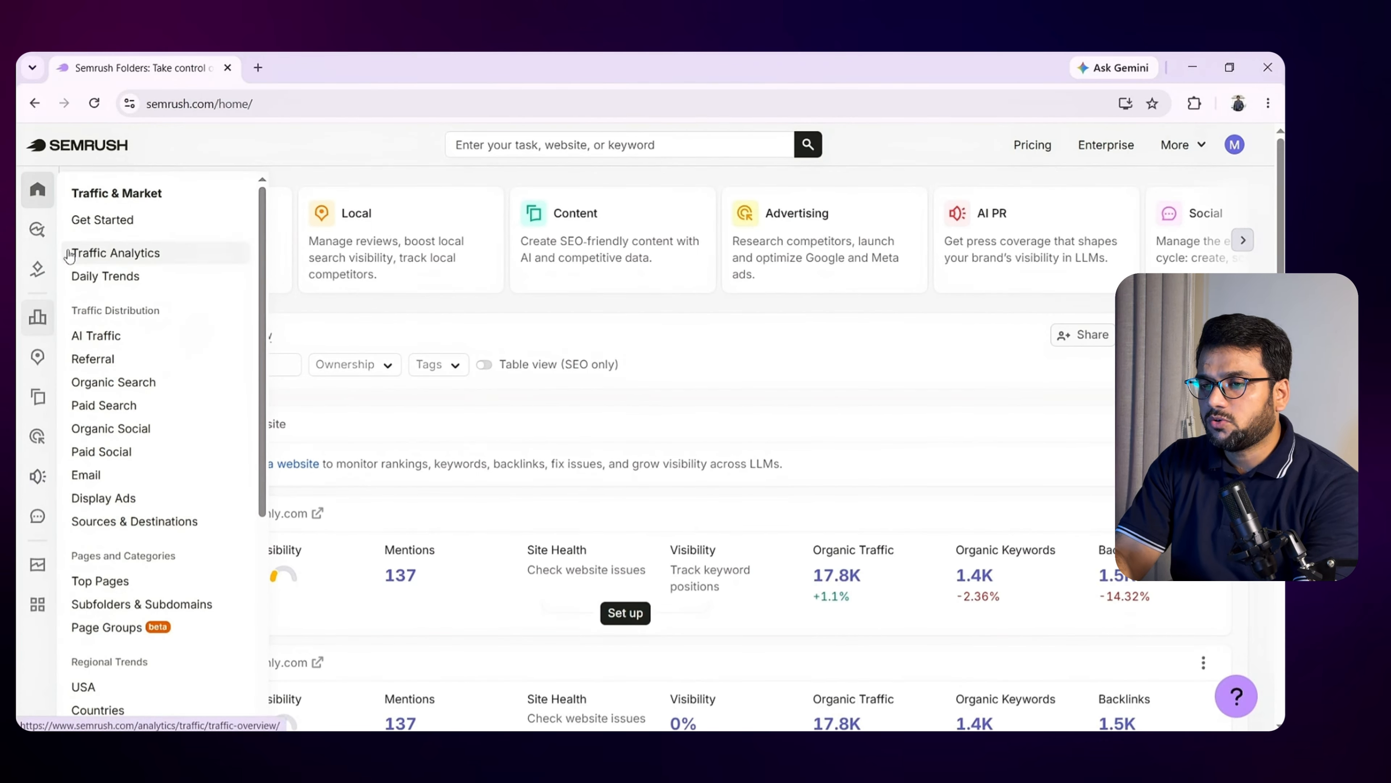
{"action": "left_click", "coordinate": [31, 282]}
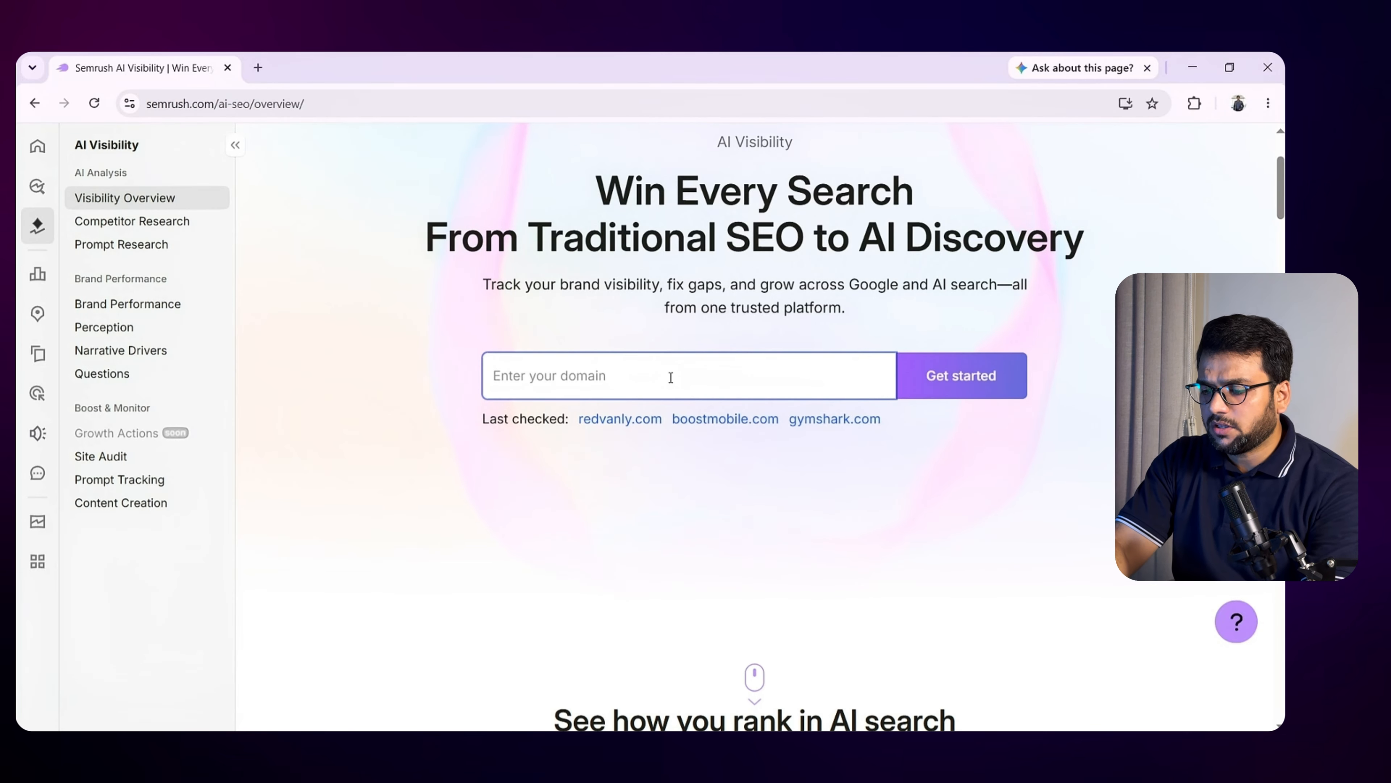
{"action": "type", "text": "https://www.redvanly.com/"}
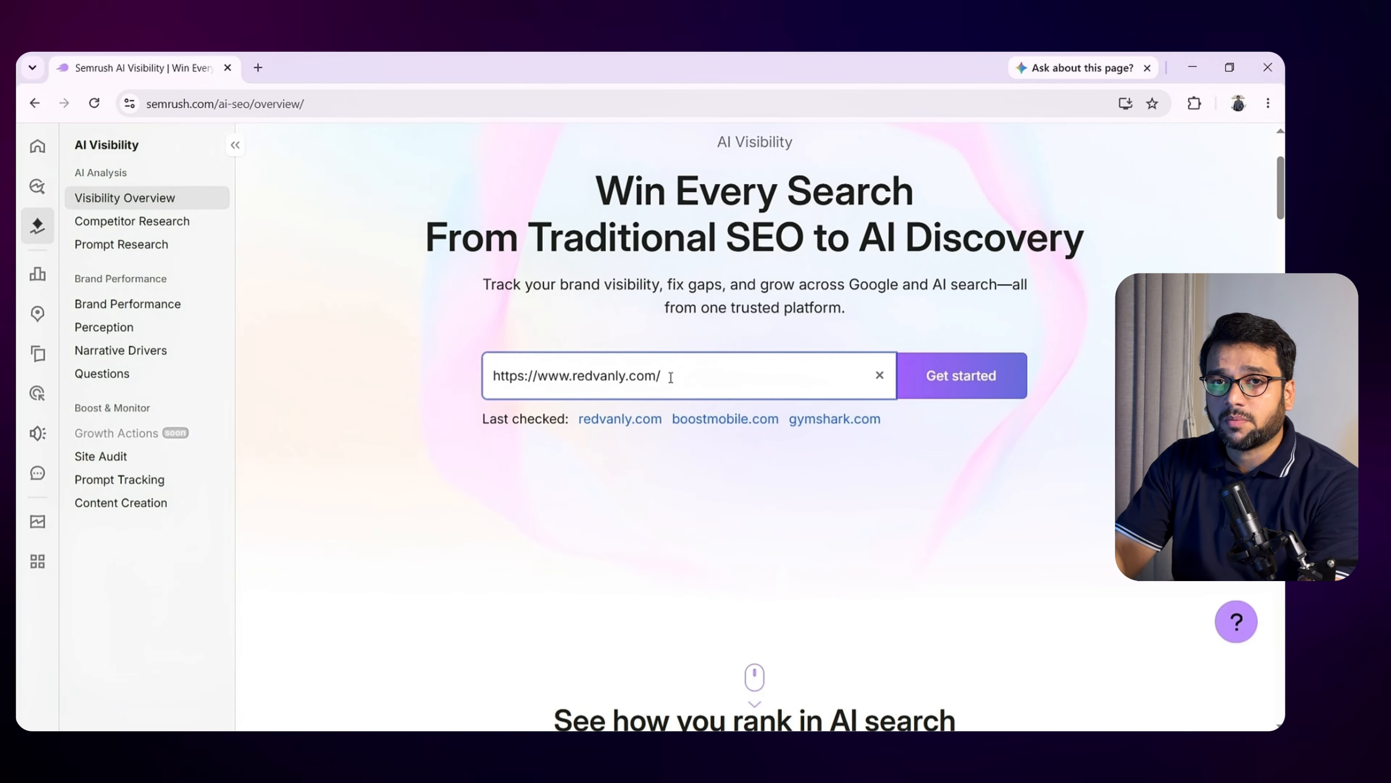
{"action": "left_click", "coordinate": [942, 377]}
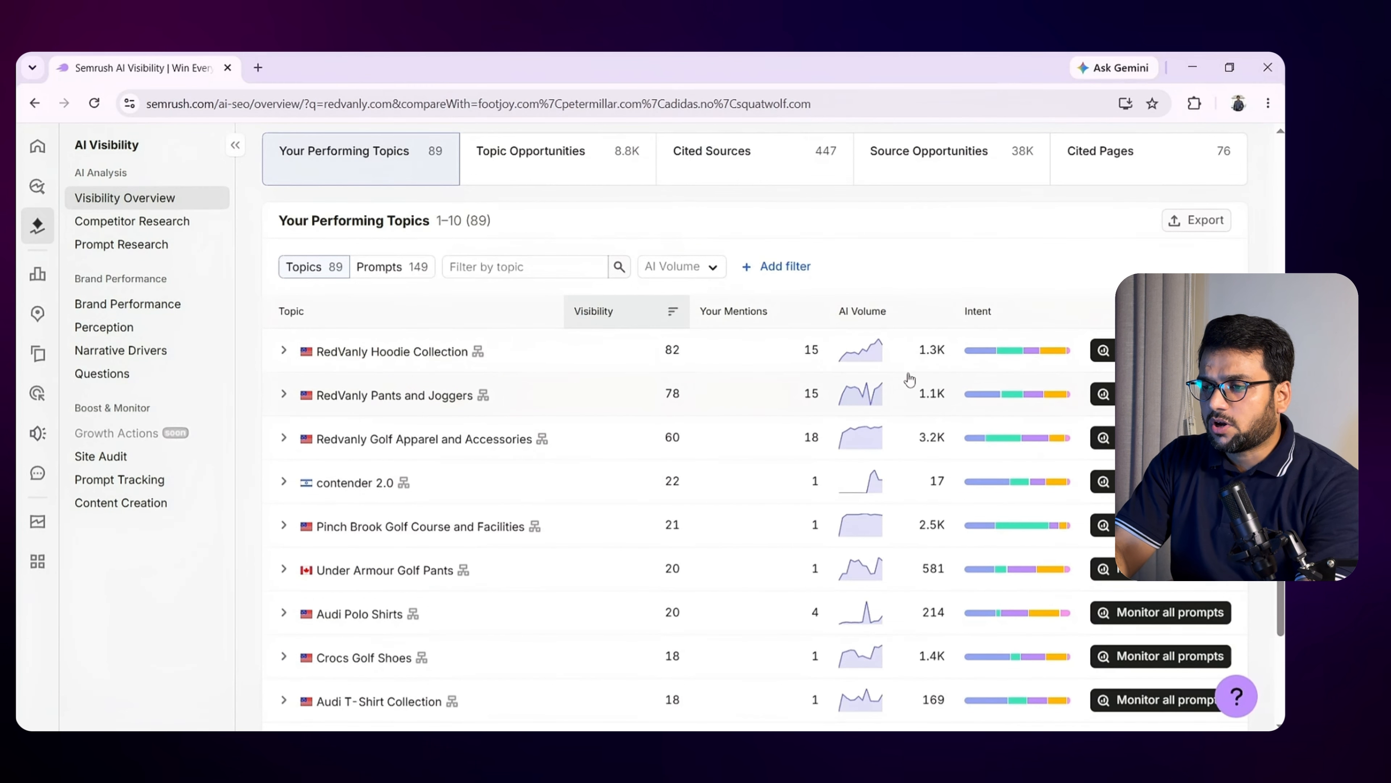
Check which AI platforms and historical dates are available for filtering the redvanly.com visibility report
{"action": "scroll", "coordinate": [730, 225], "scroll_direction": "up", "scroll_amount": 10}
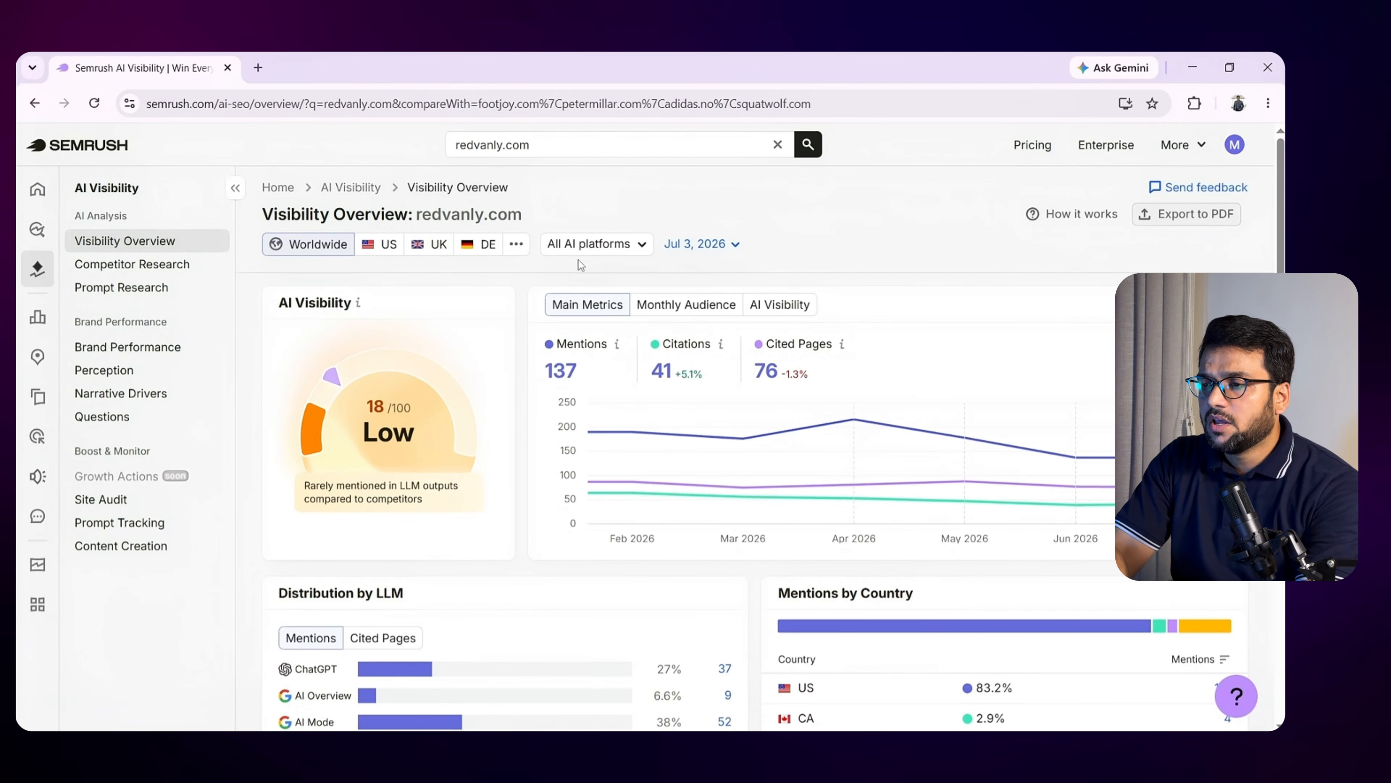
{"action": "left_click", "coordinate": [611, 251]}
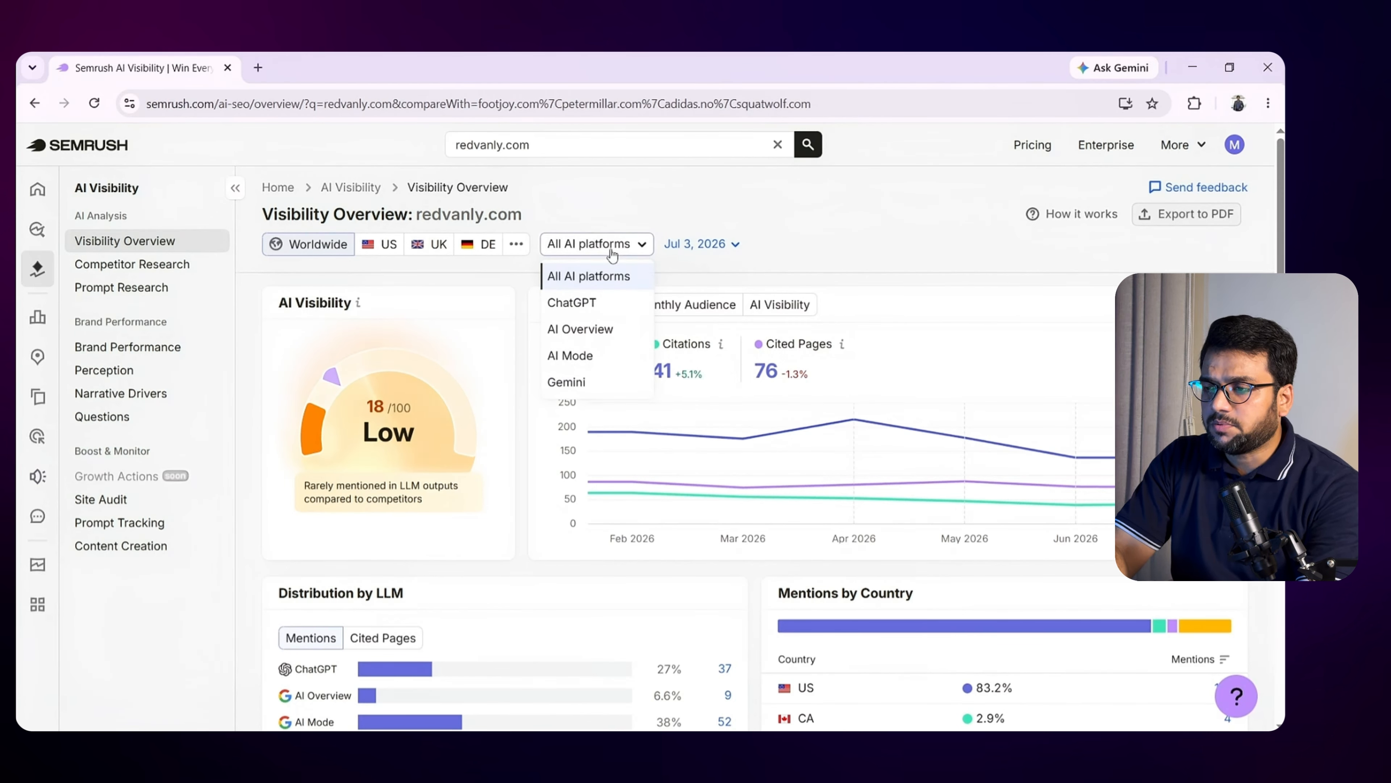
{"action": "left_click", "coordinate": [612, 254]}
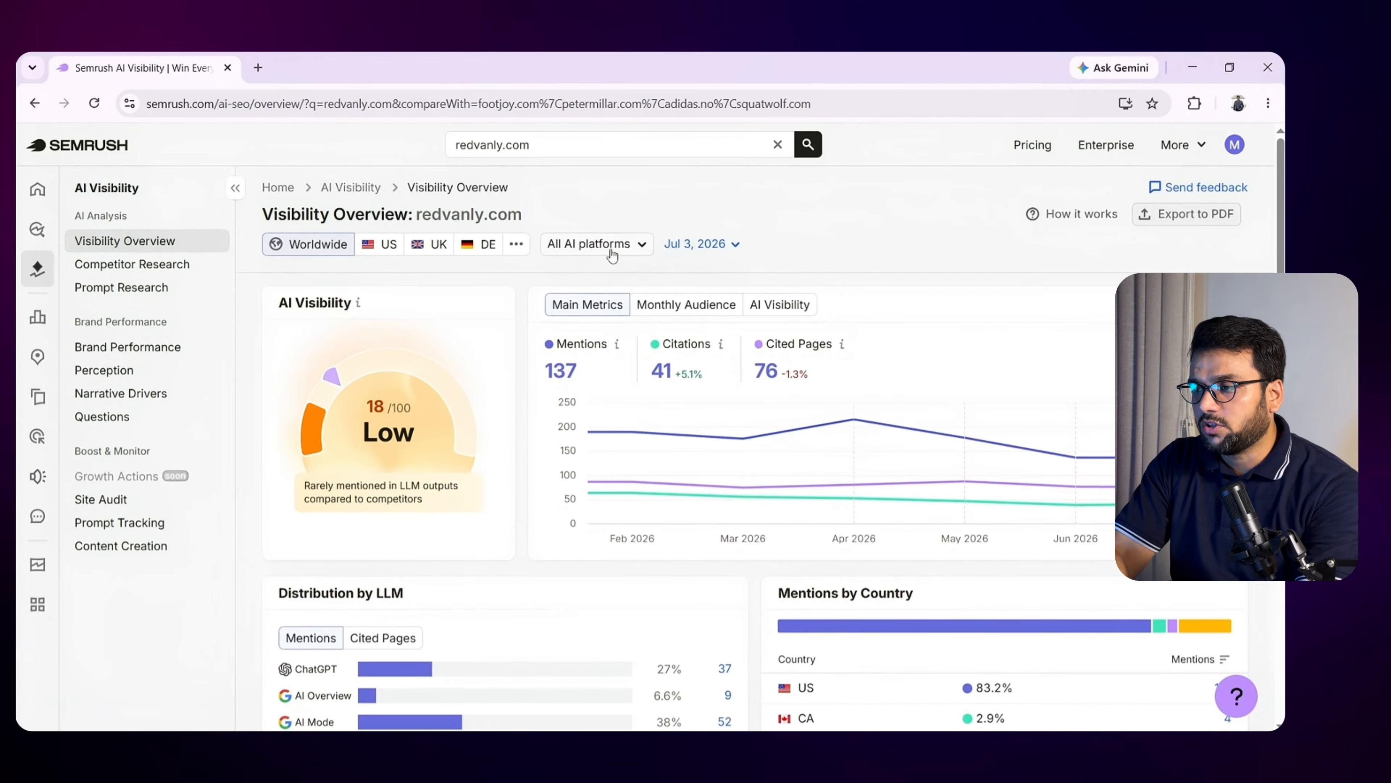
{"action": "left_click", "coordinate": [734, 253]}
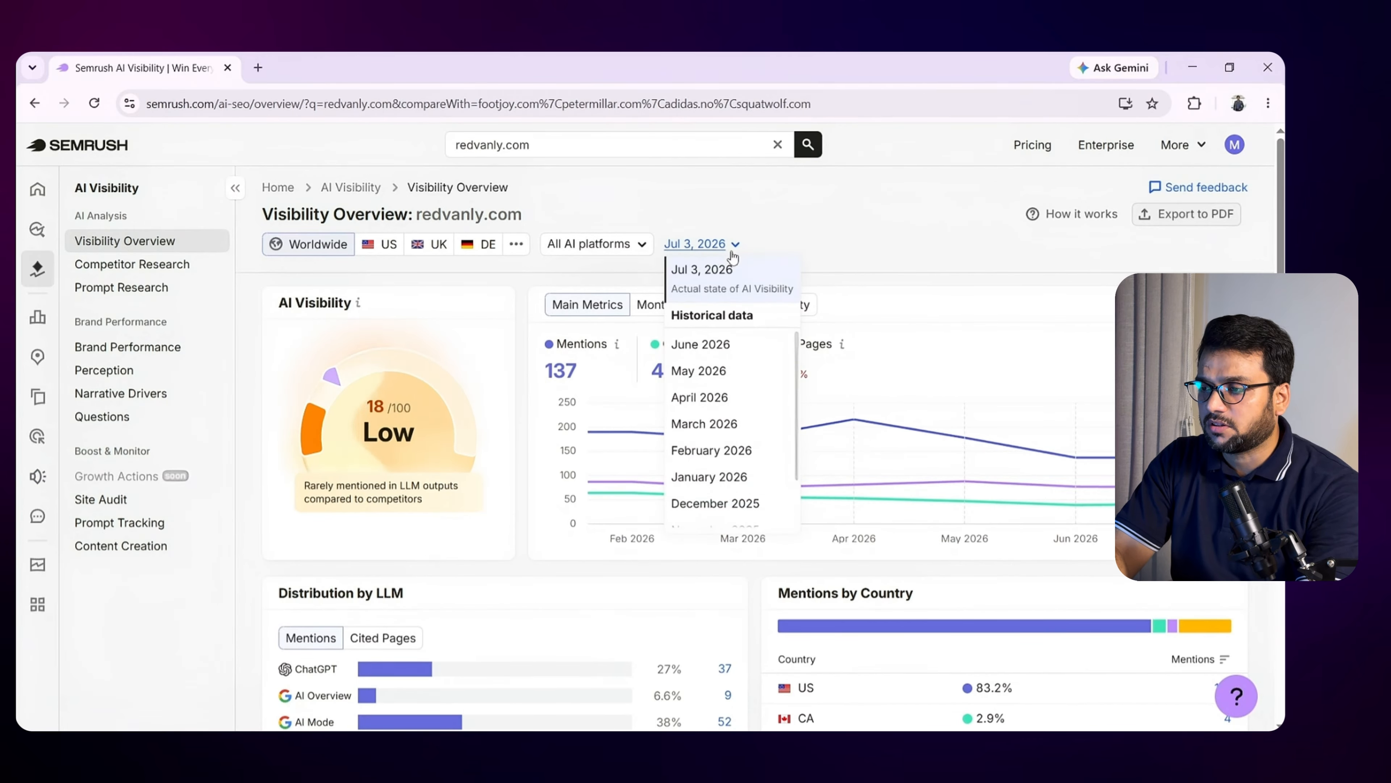
{"action": "left_click", "coordinate": [734, 256]}
Examine the main visibility metrics, the distribution by LLM, the mentions by country, and the performing topics for redvanly.com
{"action": "scroll", "coordinate": [786, 260], "scroll_direction": "down", "scroll_amount": 1}
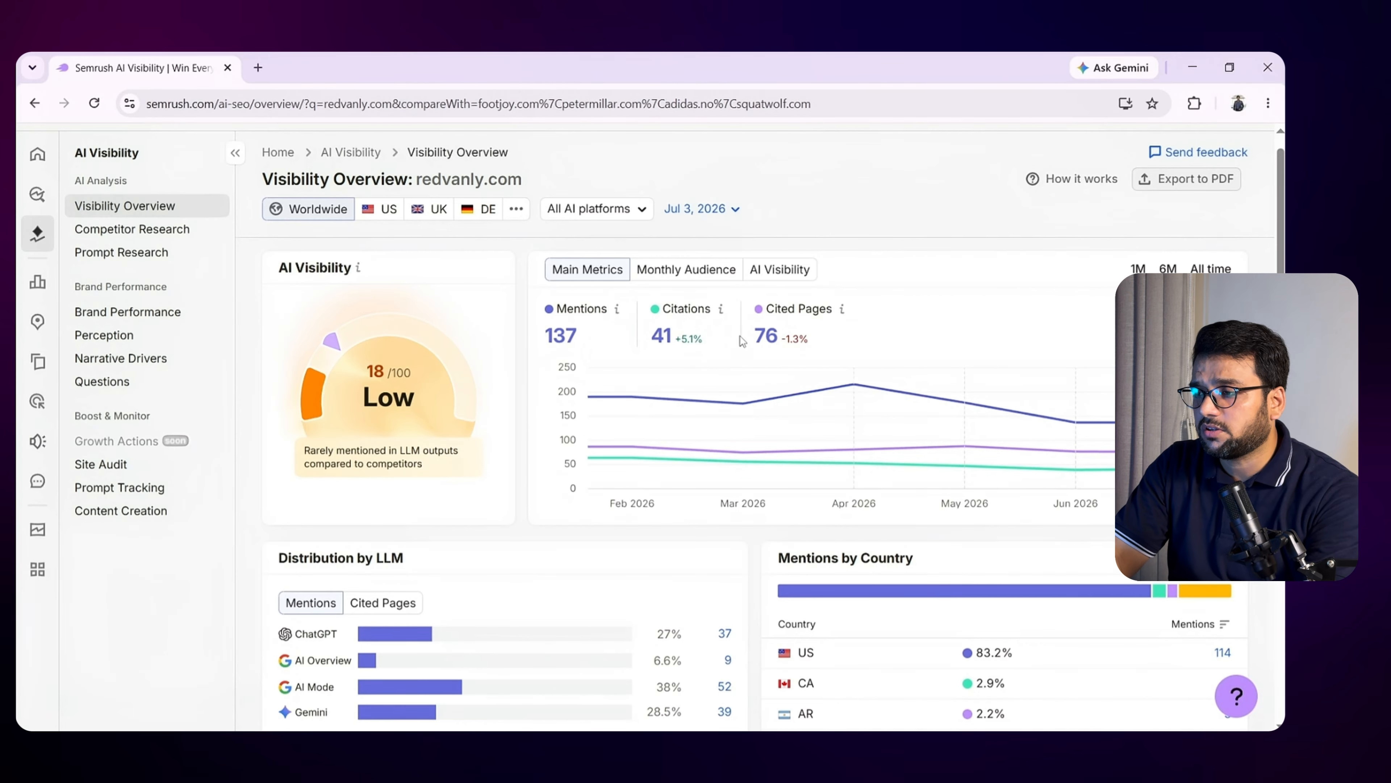
{"action": "mouse_move", "coordinate": [789, 339]}
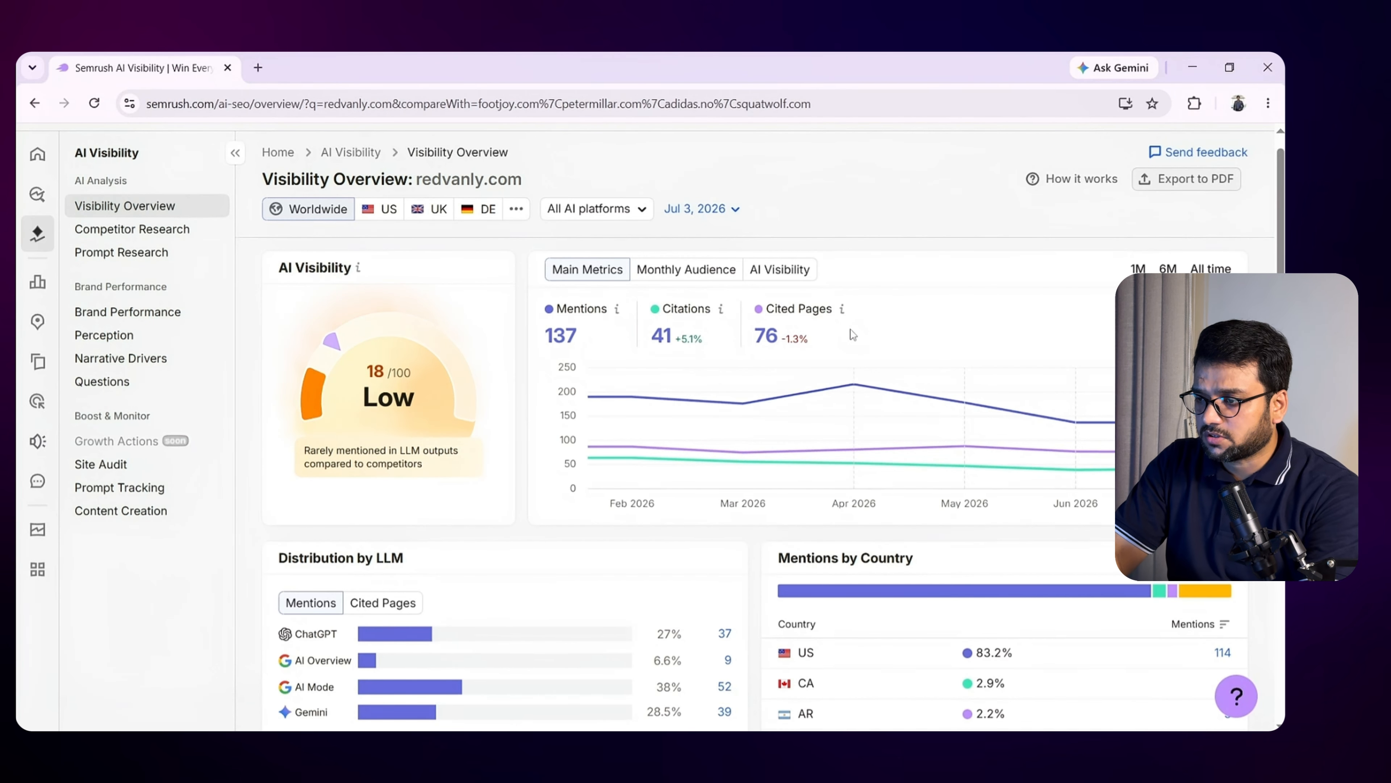
{"action": "scroll", "coordinate": [849, 383], "scroll_direction": "down", "scroll_amount": 1}
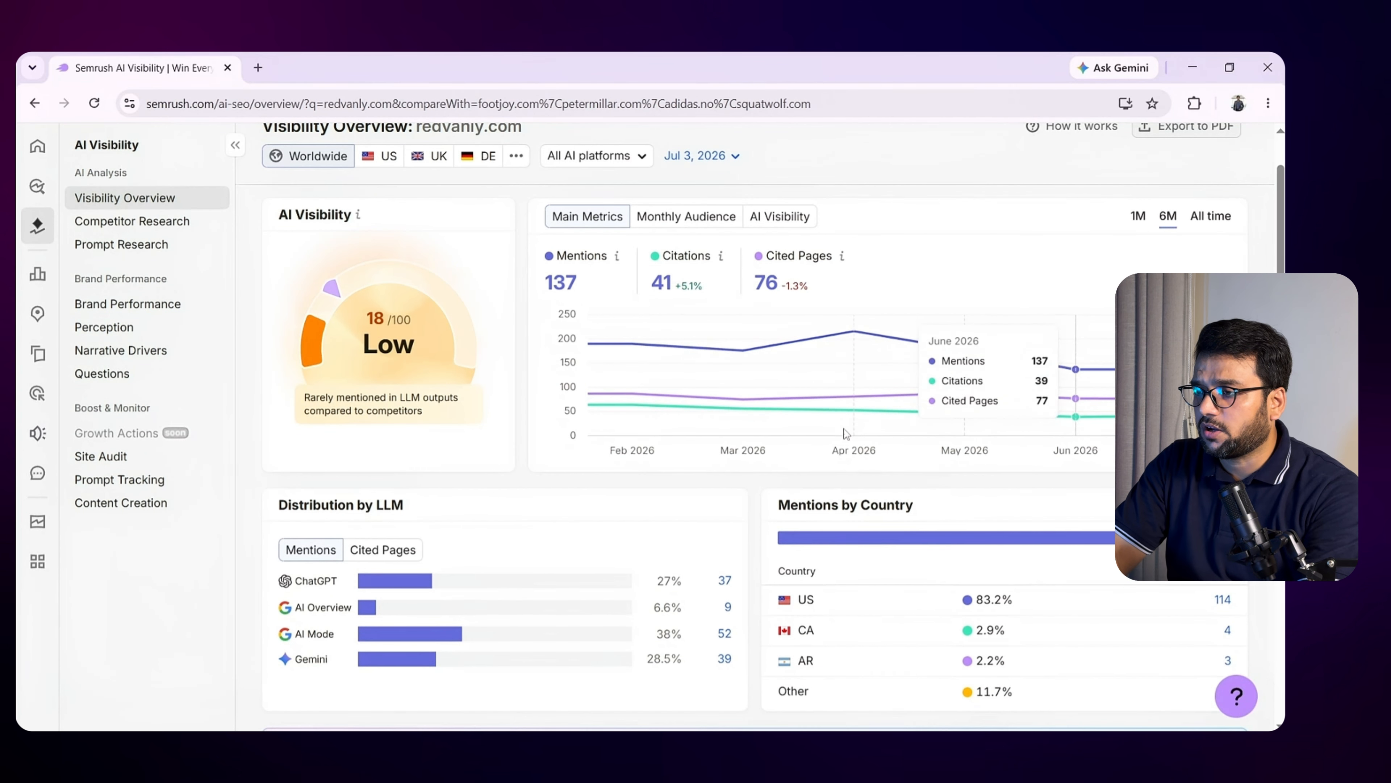
{"action": "scroll", "coordinate": [615, 477], "scroll_direction": "down", "scroll_amount": 3}
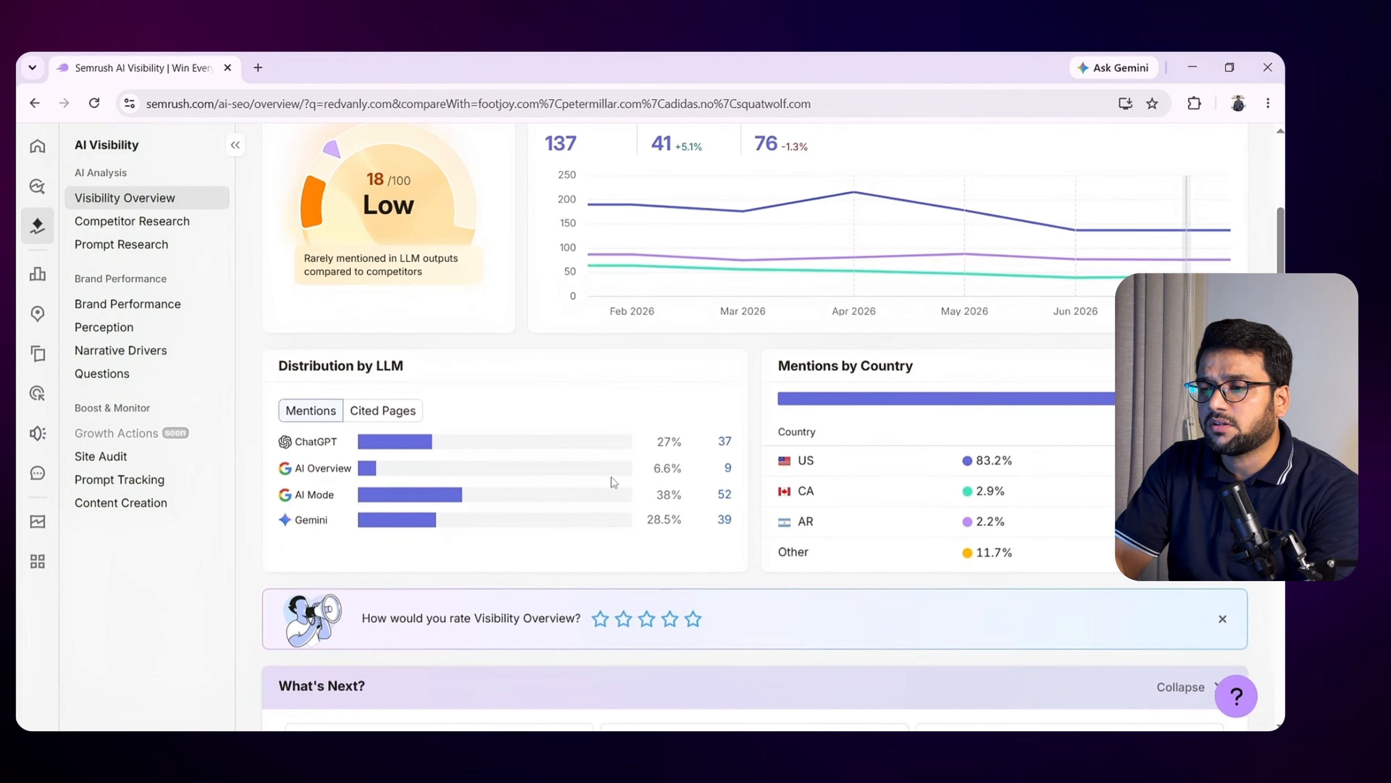
{"action": "scroll", "coordinate": [536, 336], "scroll_direction": "down", "scroll_amount": 1}
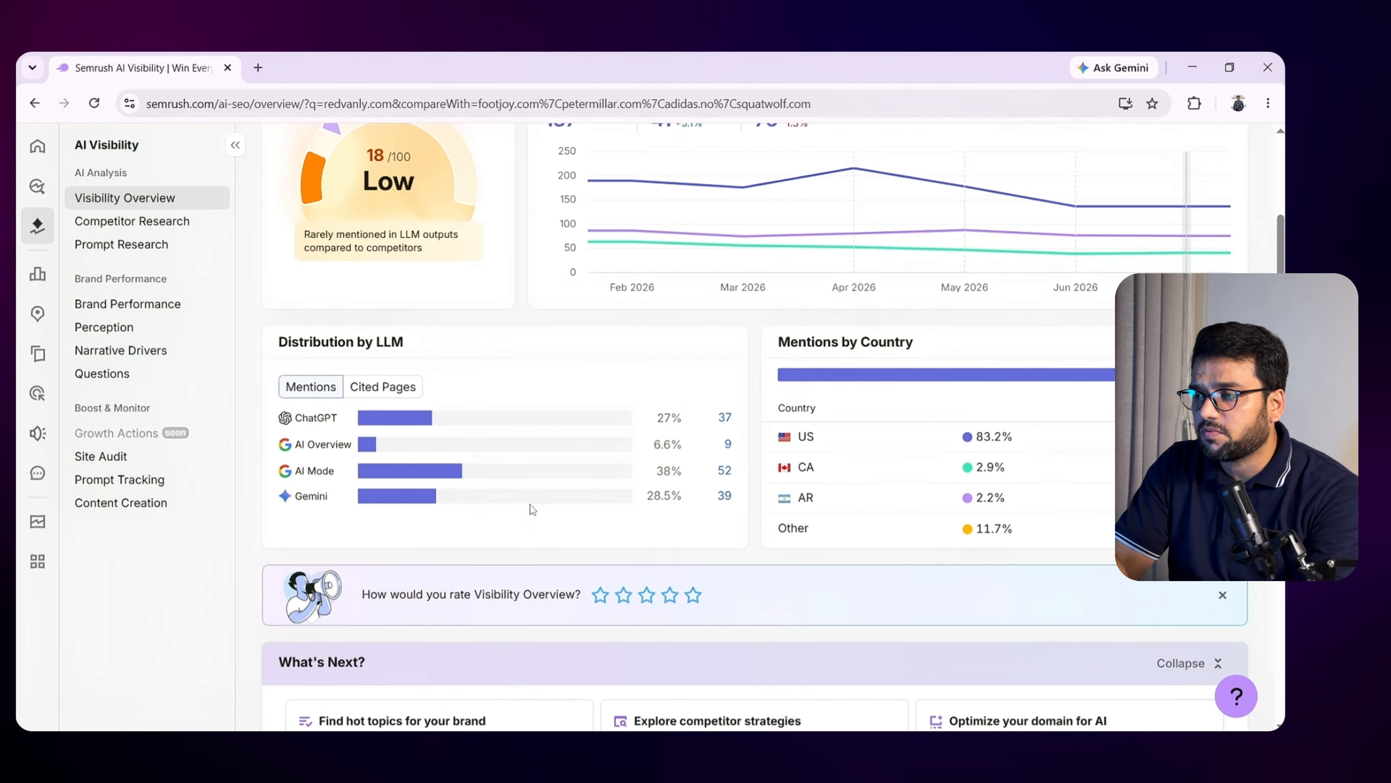
{"action": "scroll", "coordinate": [1010, 393], "scroll_direction": "down", "scroll_amount": 1}
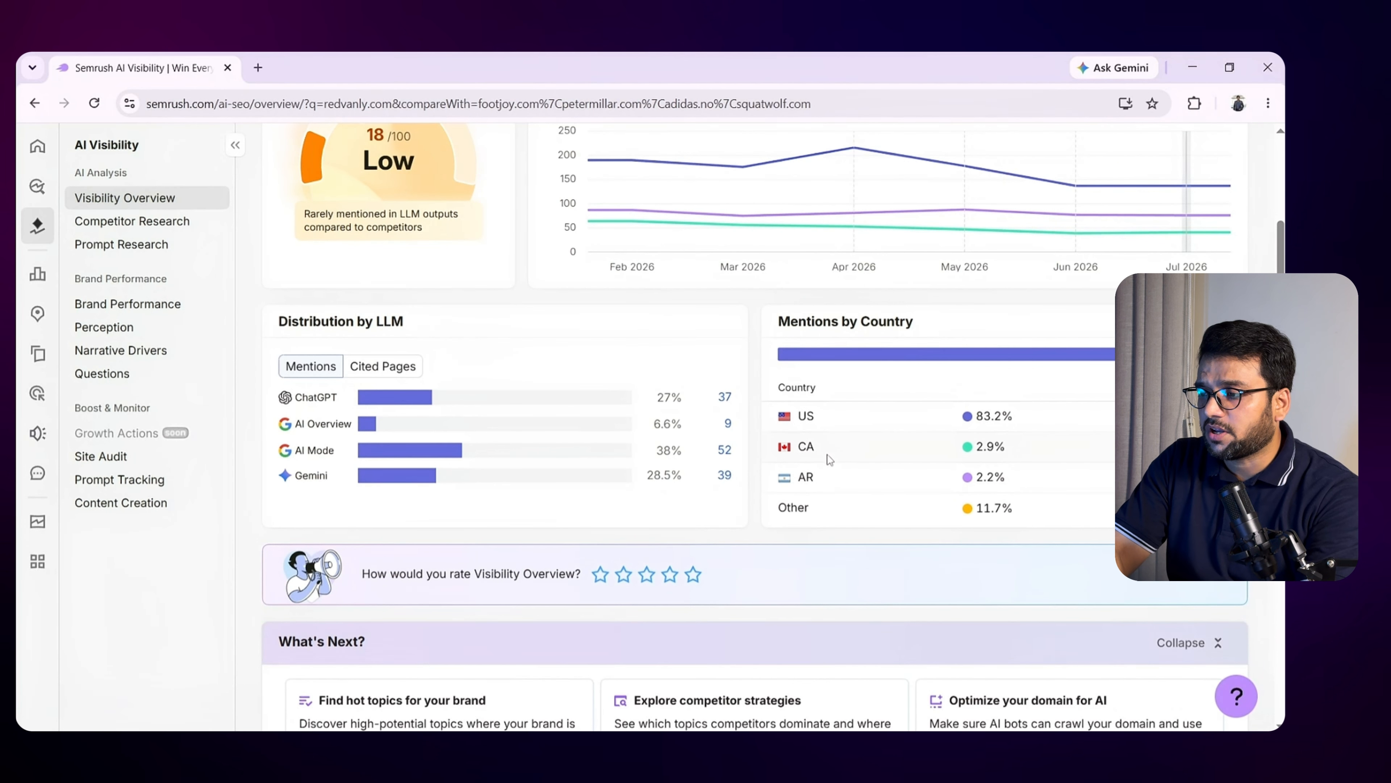
{"action": "scroll", "coordinate": [775, 503], "scroll_direction": "down", "scroll_amount": 10}
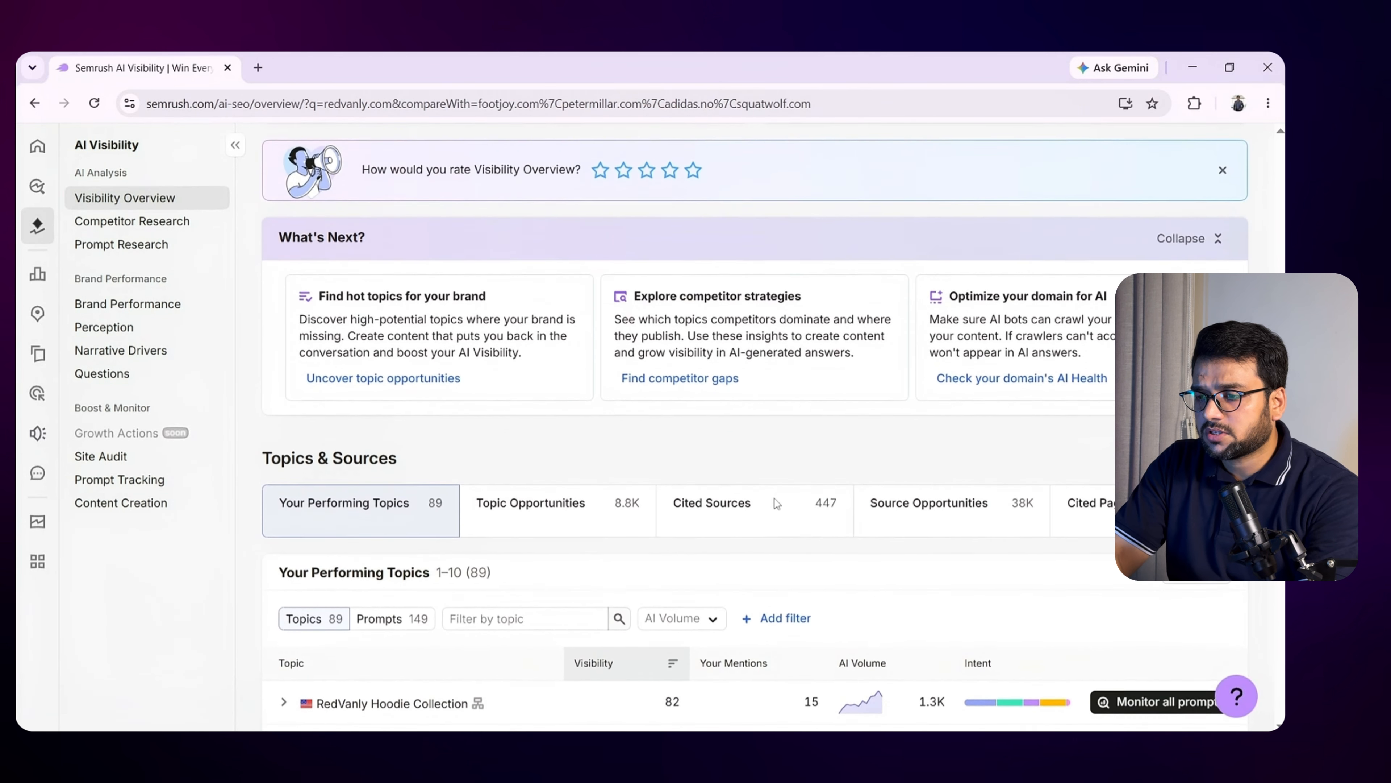
{"action": "scroll", "coordinate": [776, 504], "scroll_direction": "down", "scroll_amount": 1}
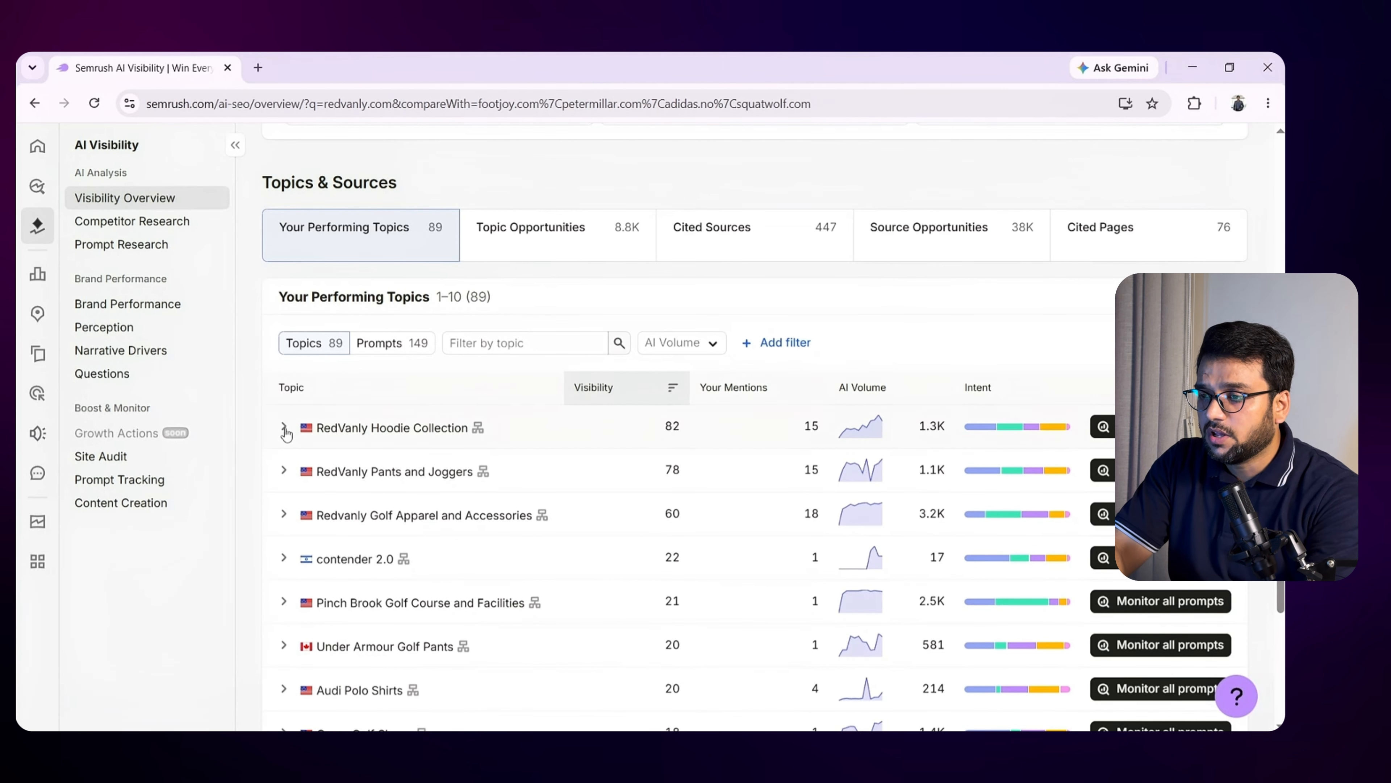
List the prompts under Your Performing Topics and read the full AI response for Royal Blue Joggers
{"action": "left_click", "coordinate": [406, 356]}
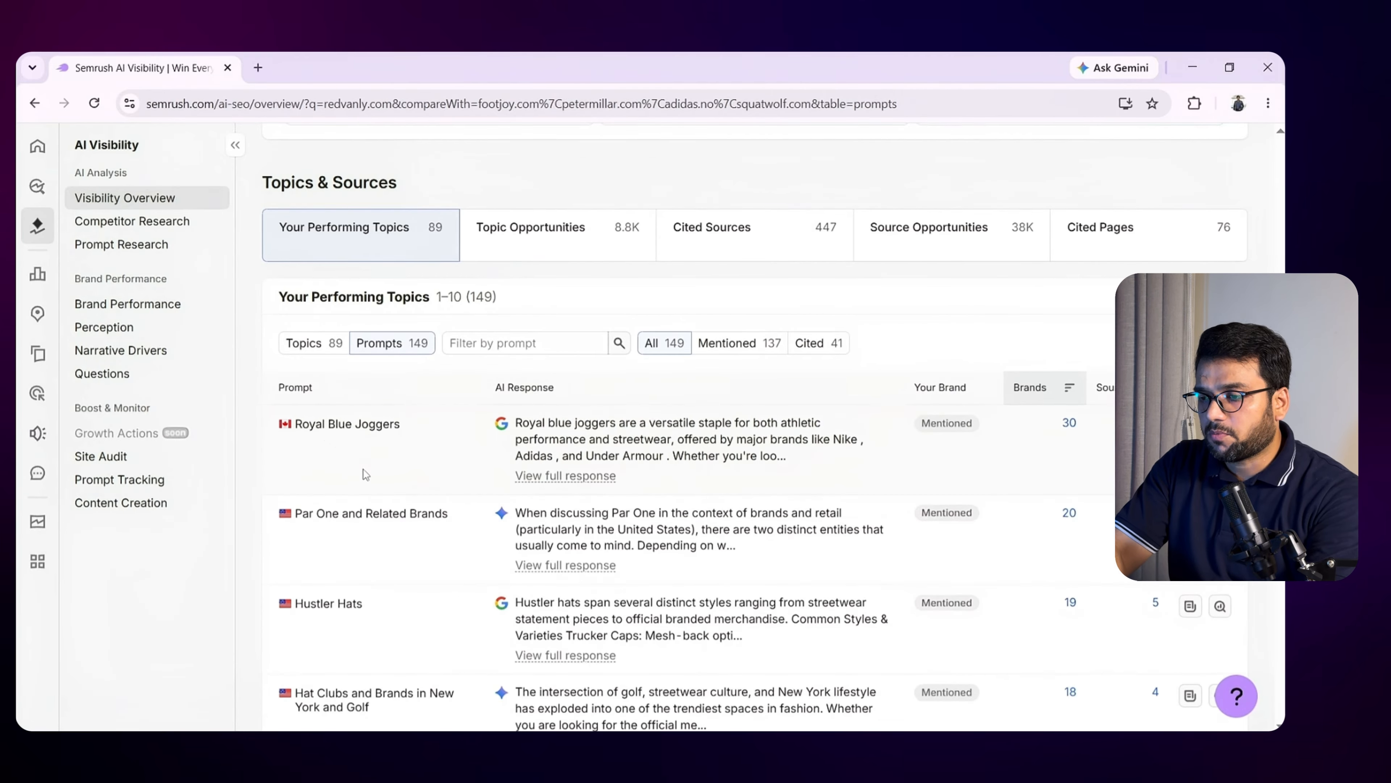
{"action": "scroll", "coordinate": [370, 494], "scroll_direction": "down", "scroll_amount": 3}
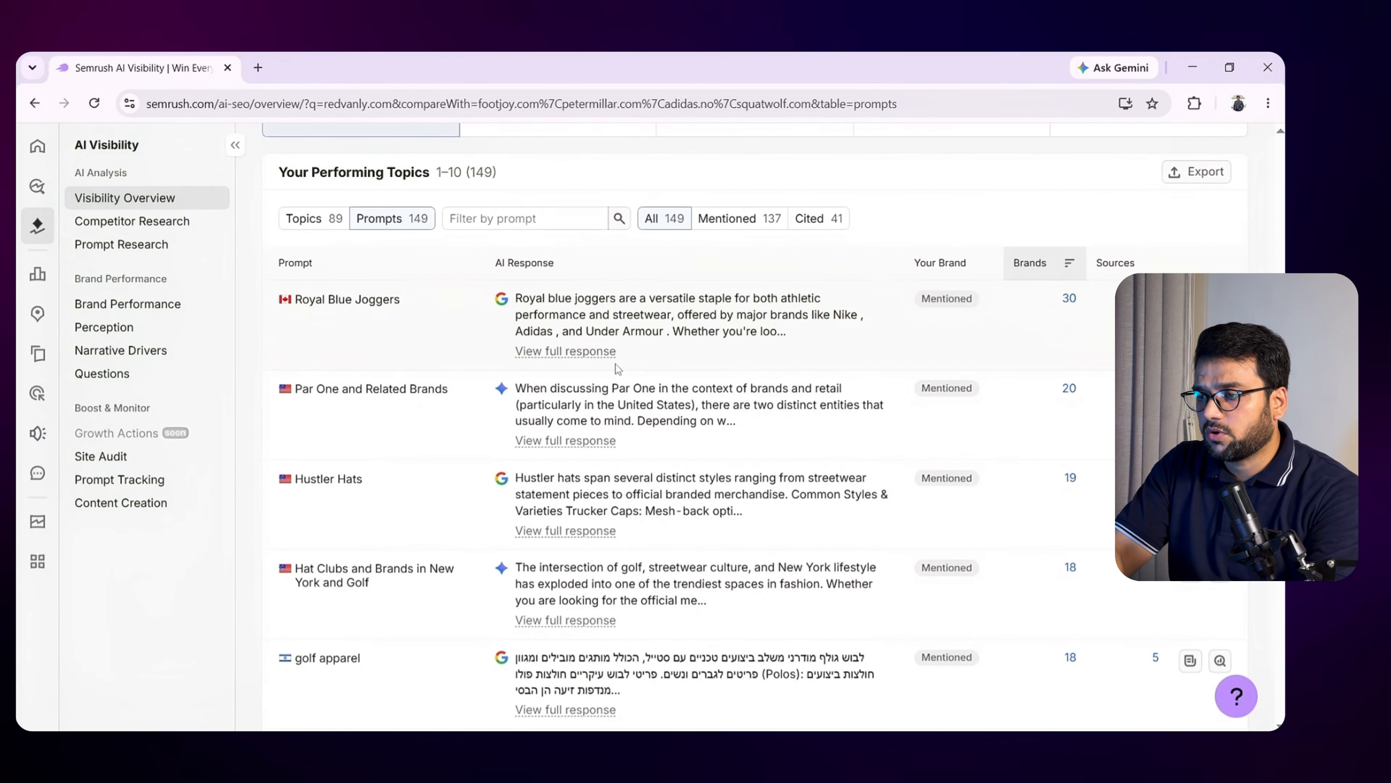
{"action": "left_click", "coordinate": [600, 356]}
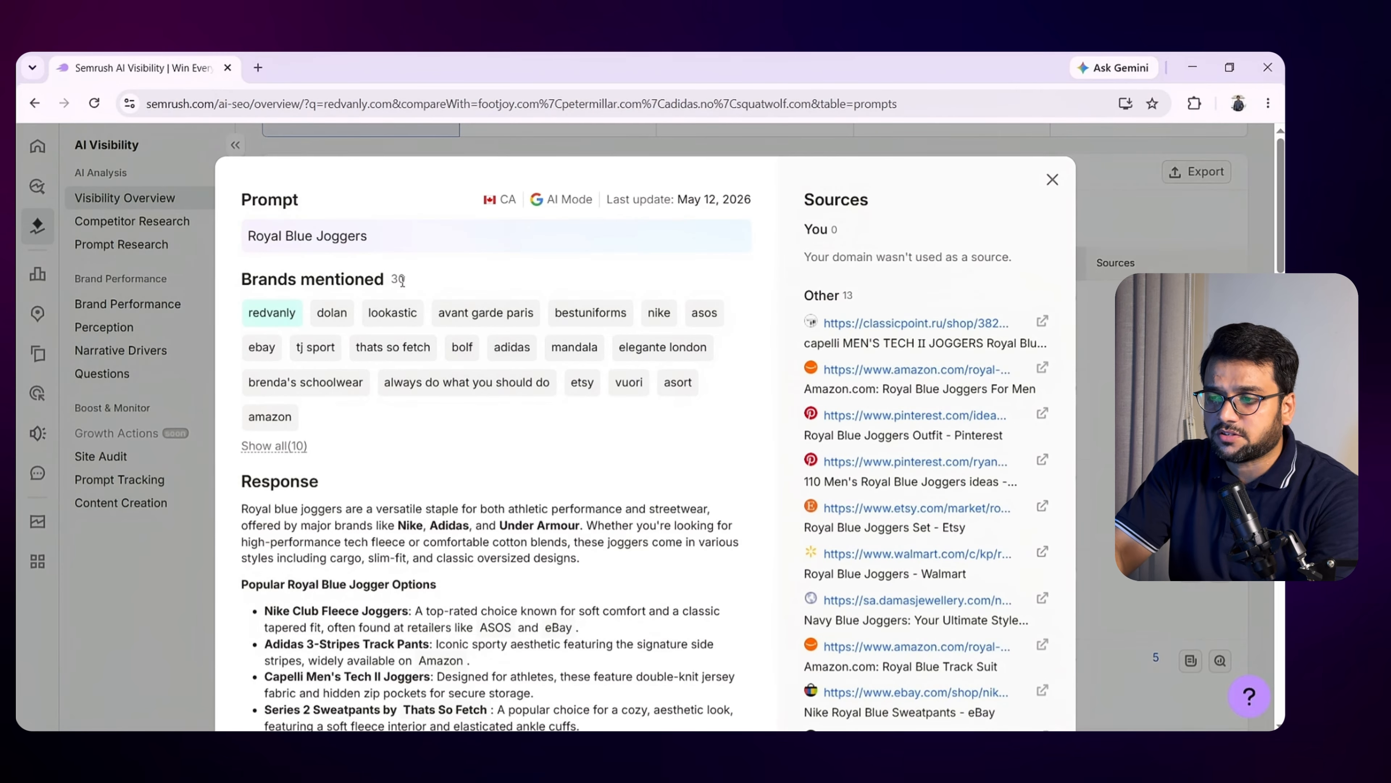
{"action": "left_click", "coordinate": [1052, 179]}
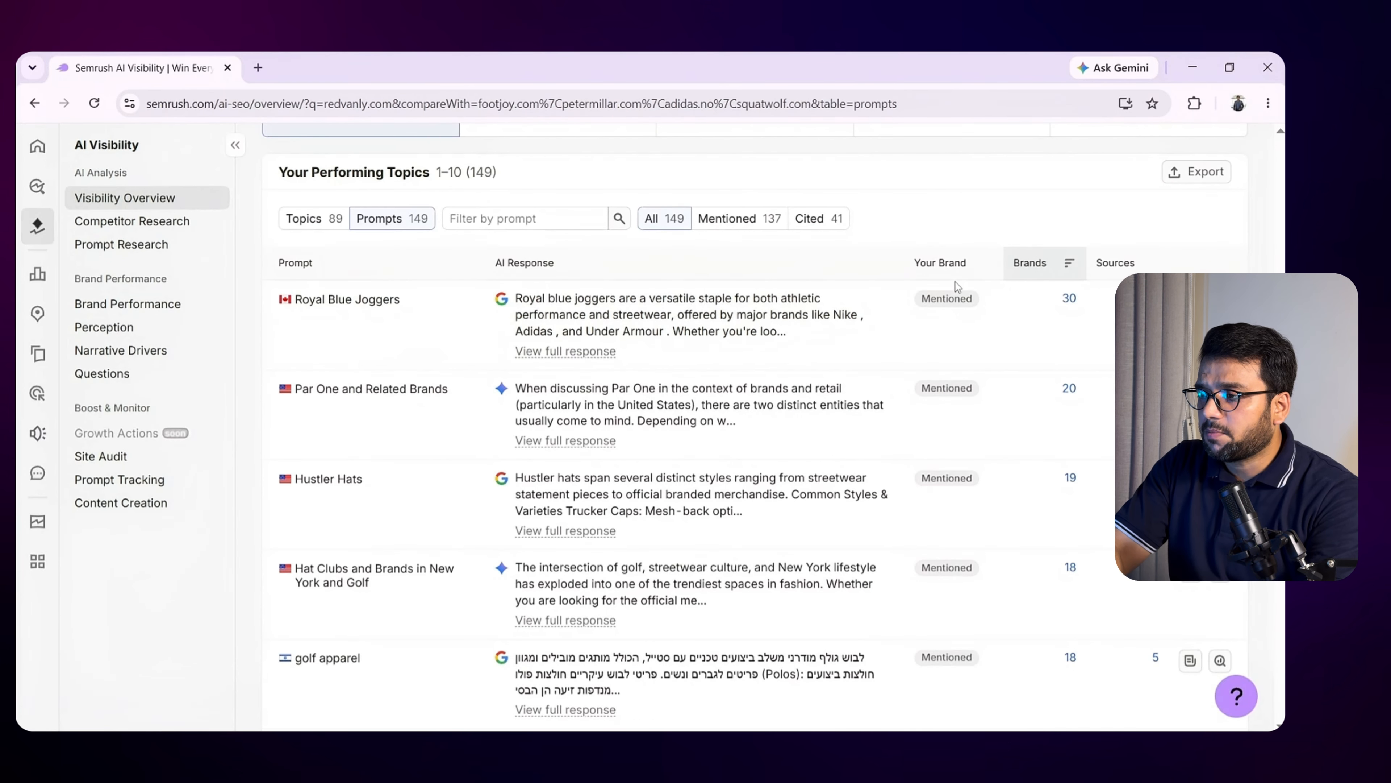
{"action": "scroll", "coordinate": [949, 367], "scroll_direction": "down", "scroll_amount": 1}
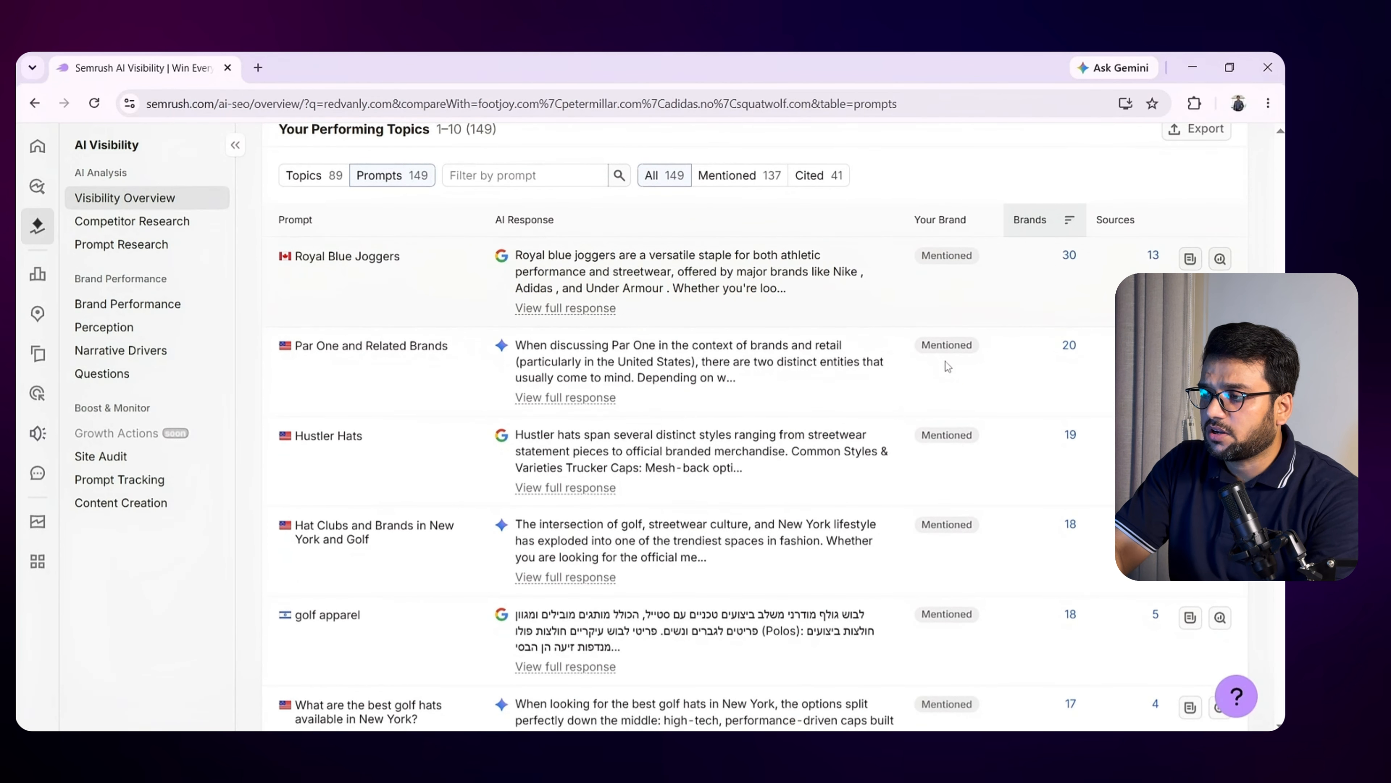
{"action": "scroll", "coordinate": [948, 407], "scroll_direction": "down", "scroll_amount": 6}
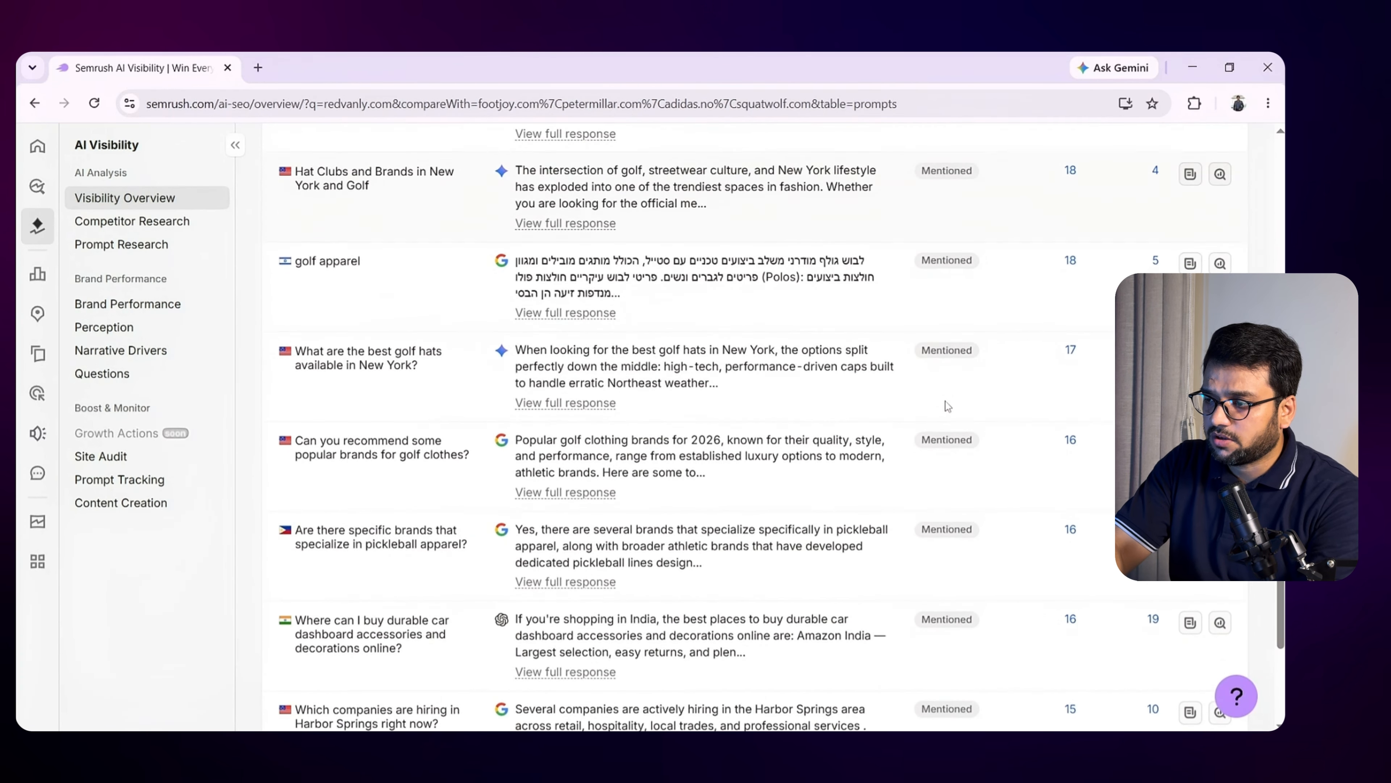
Show the topic opportunities and clear squatwolf.com from the compared domains
{"action": "scroll", "coordinate": [636, 407], "scroll_direction": "up", "scroll_amount": 7}
{"action": "scroll", "coordinate": [635, 407], "scroll_direction": "up", "scroll_amount": 3}
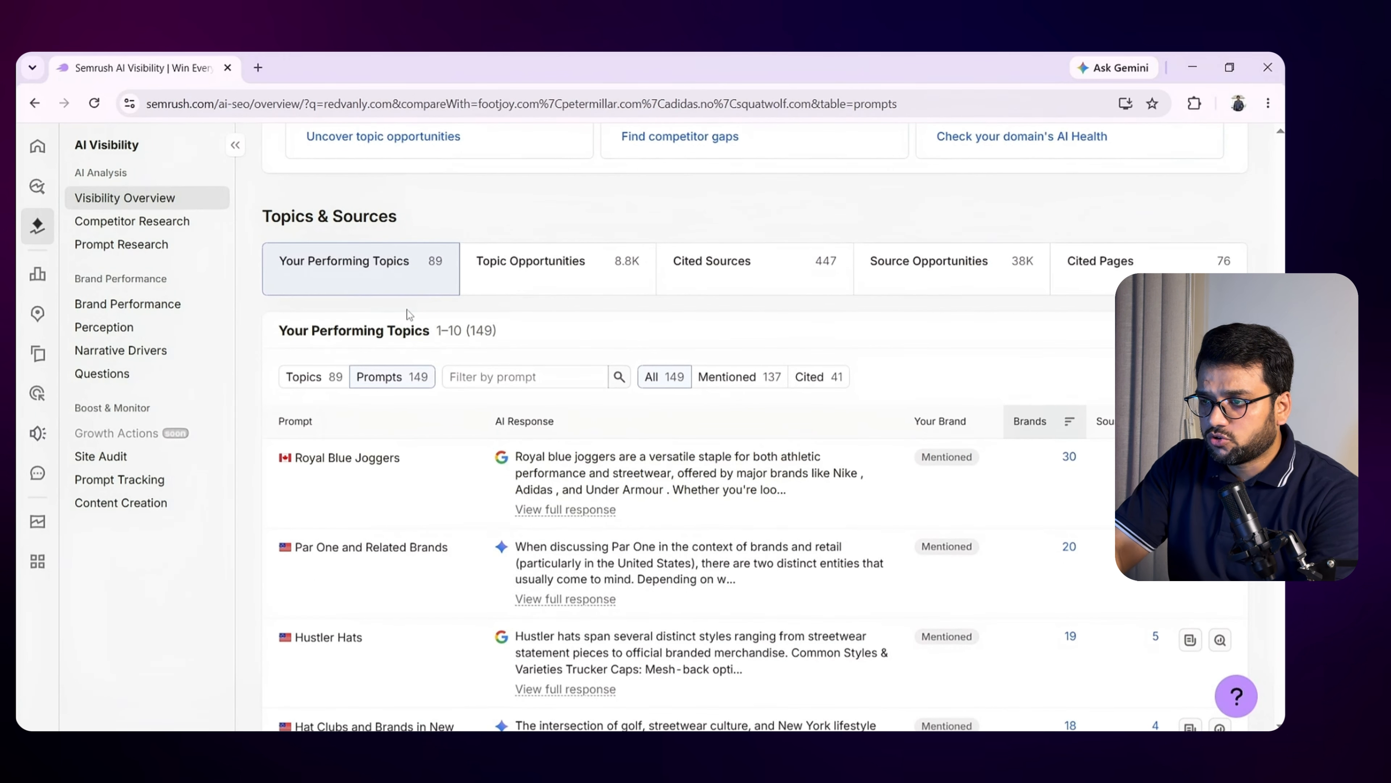
{"action": "left_click", "coordinate": [521, 293]}
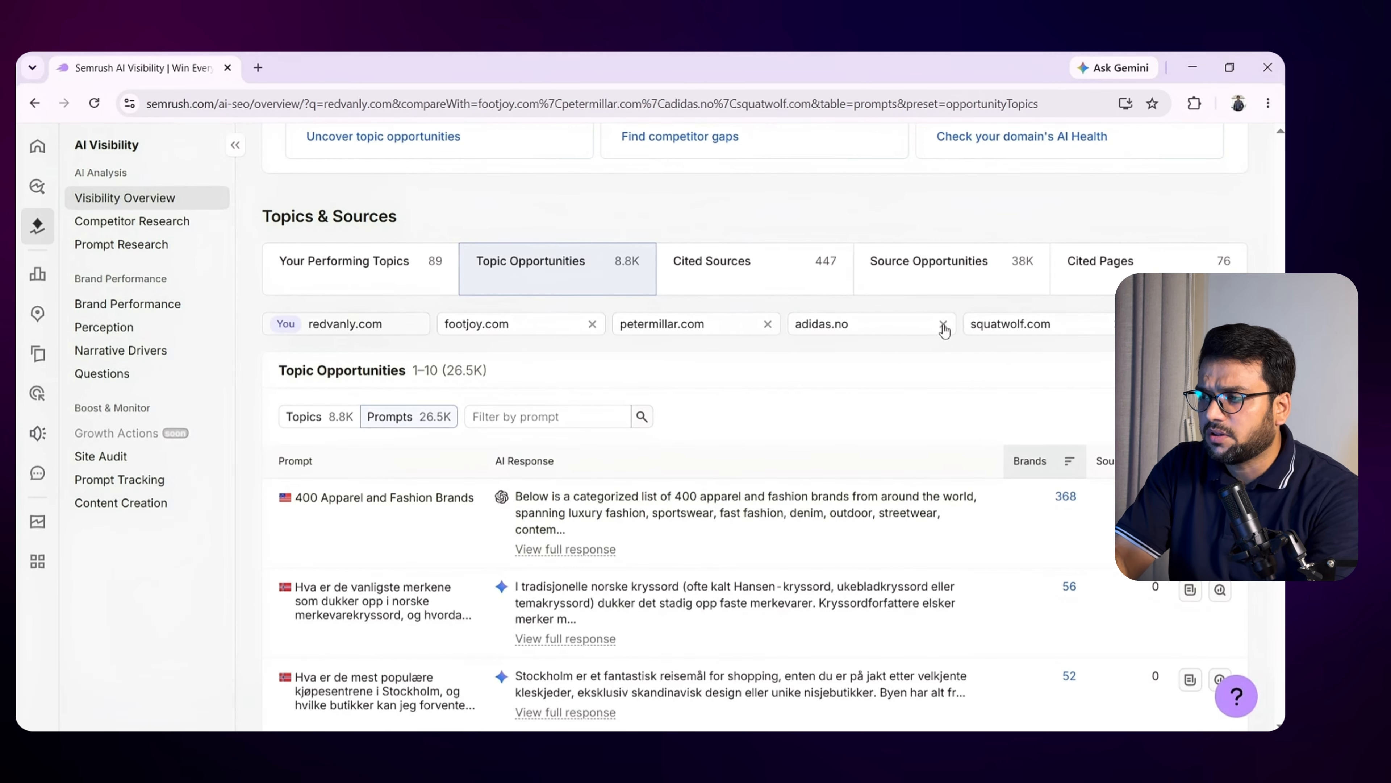
{"action": "left_click", "coordinate": [1118, 324]}
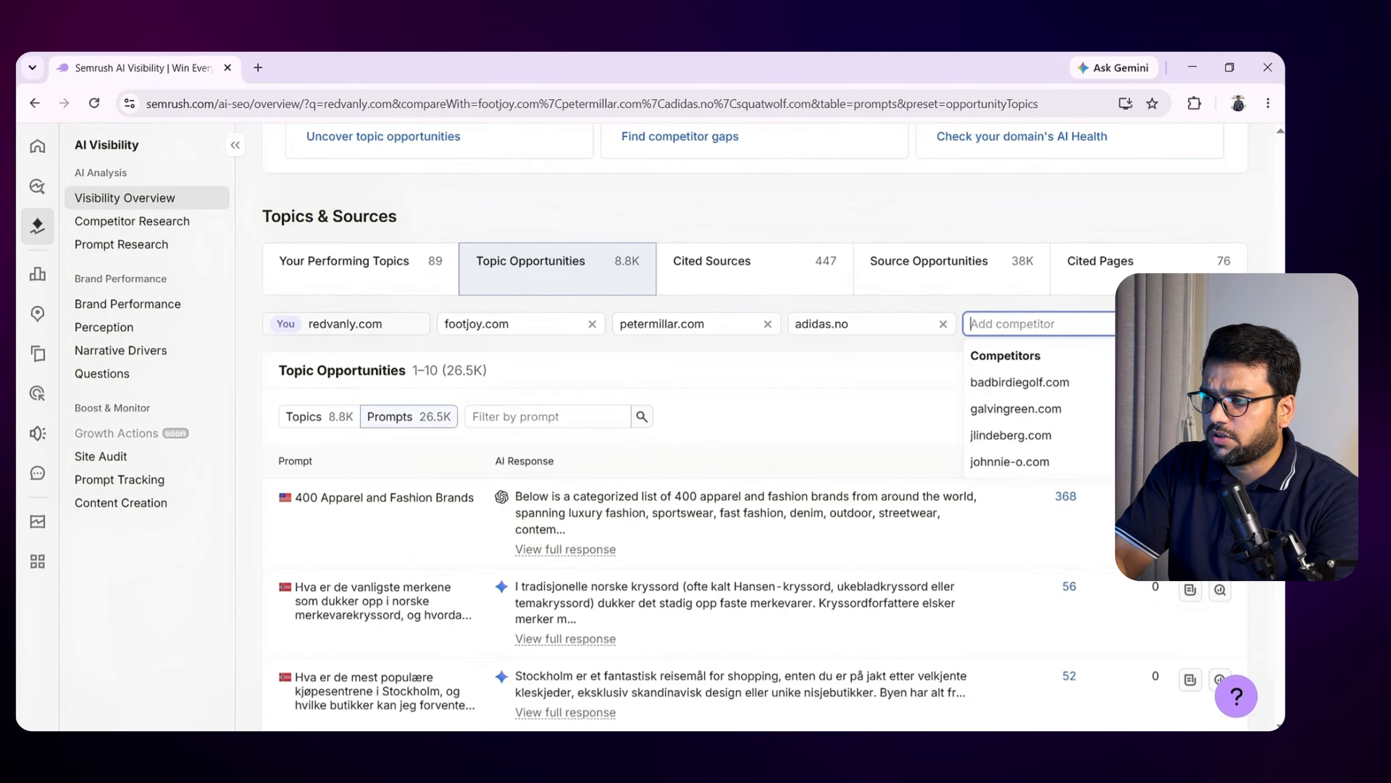
{"action": "left_click", "coordinate": [881, 380]}
{"action": "scroll", "coordinate": [881, 379], "scroll_direction": "down", "scroll_amount": 2}
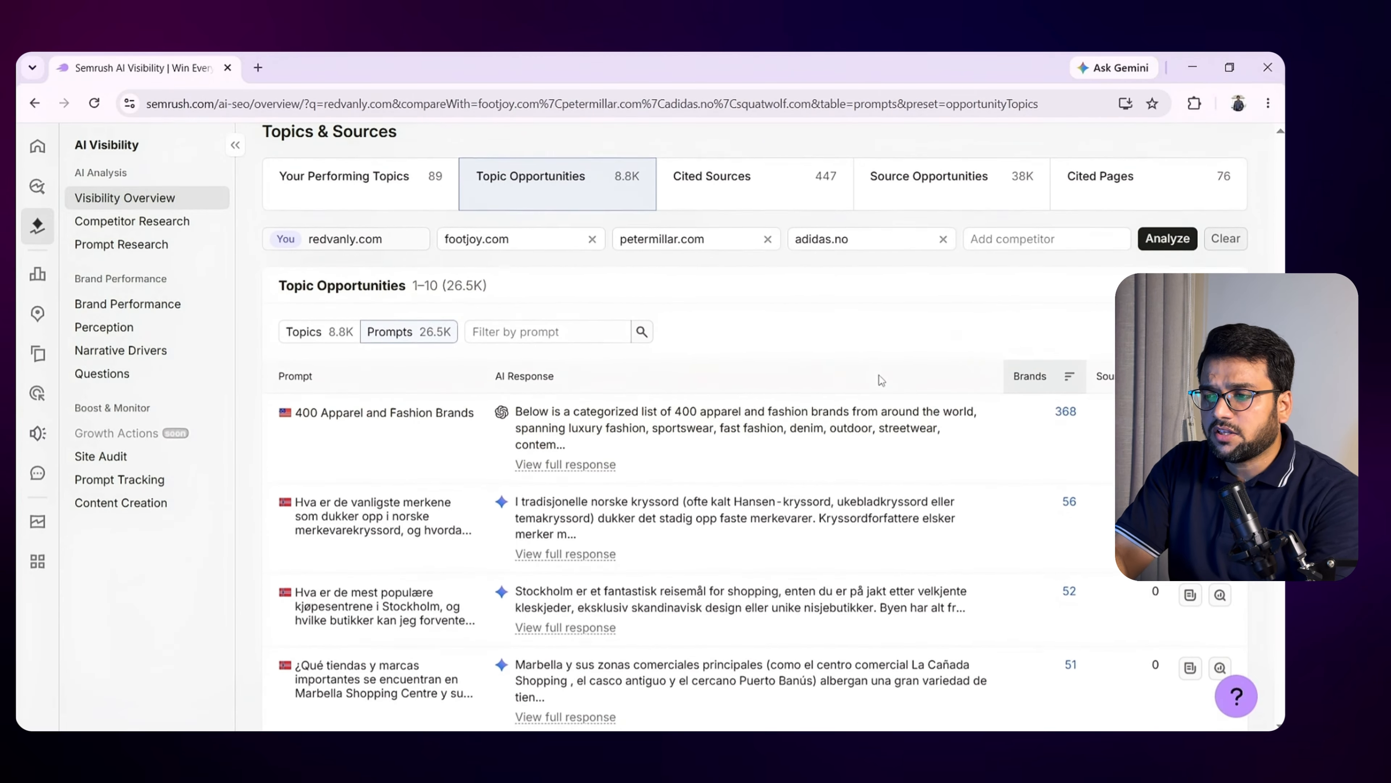
{"action": "scroll", "coordinate": [881, 380], "scroll_direction": "down", "scroll_amount": 1}
{"action": "scroll", "coordinate": [880, 380], "scroll_direction": "down", "scroll_amount": 1}
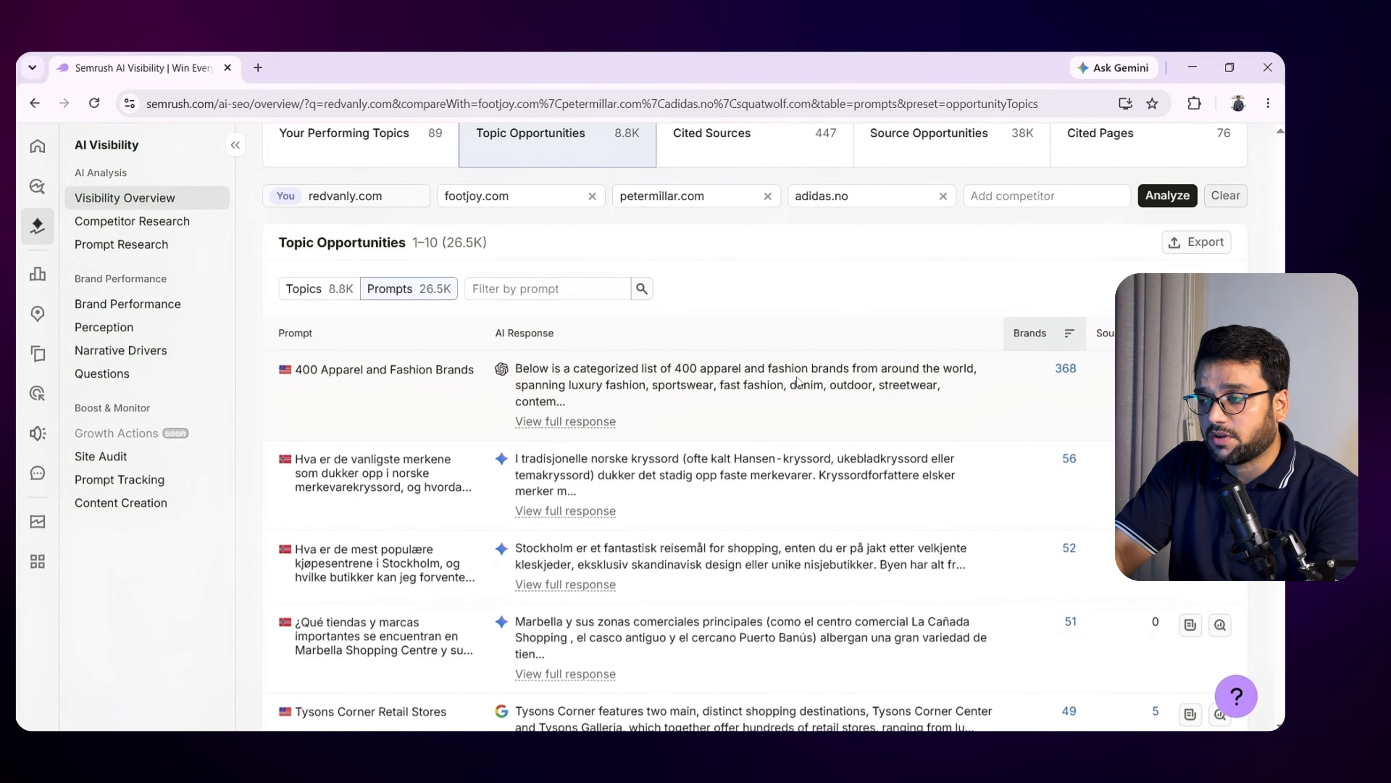
Open the Competitor Research report for redvanly.com and check its AI platform filter options
{"action": "scroll", "coordinate": [799, 381], "scroll_direction": "up", "scroll_amount": 1}
{"action": "scroll", "coordinate": [798, 381], "scroll_direction": "up", "scroll_amount": 15}
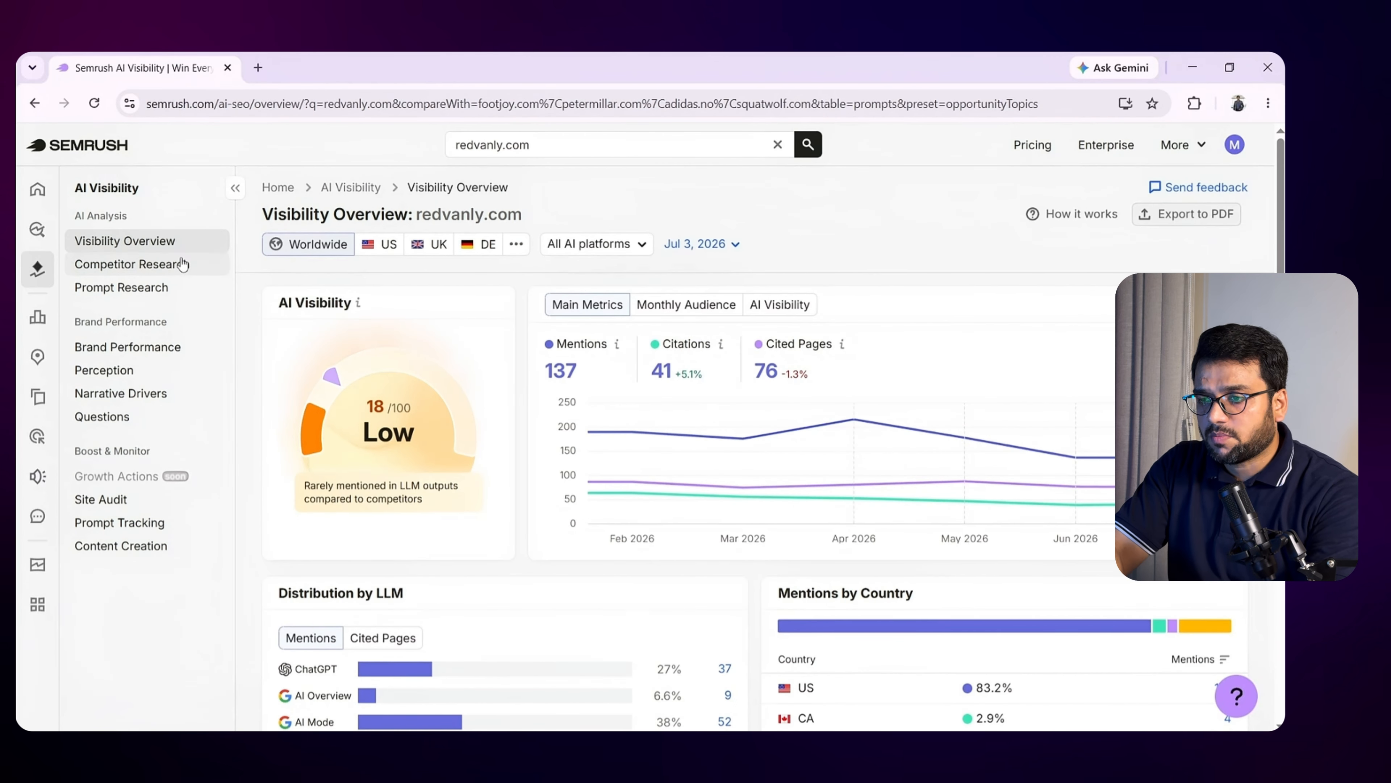
{"action": "left_click", "coordinate": [180, 266]}
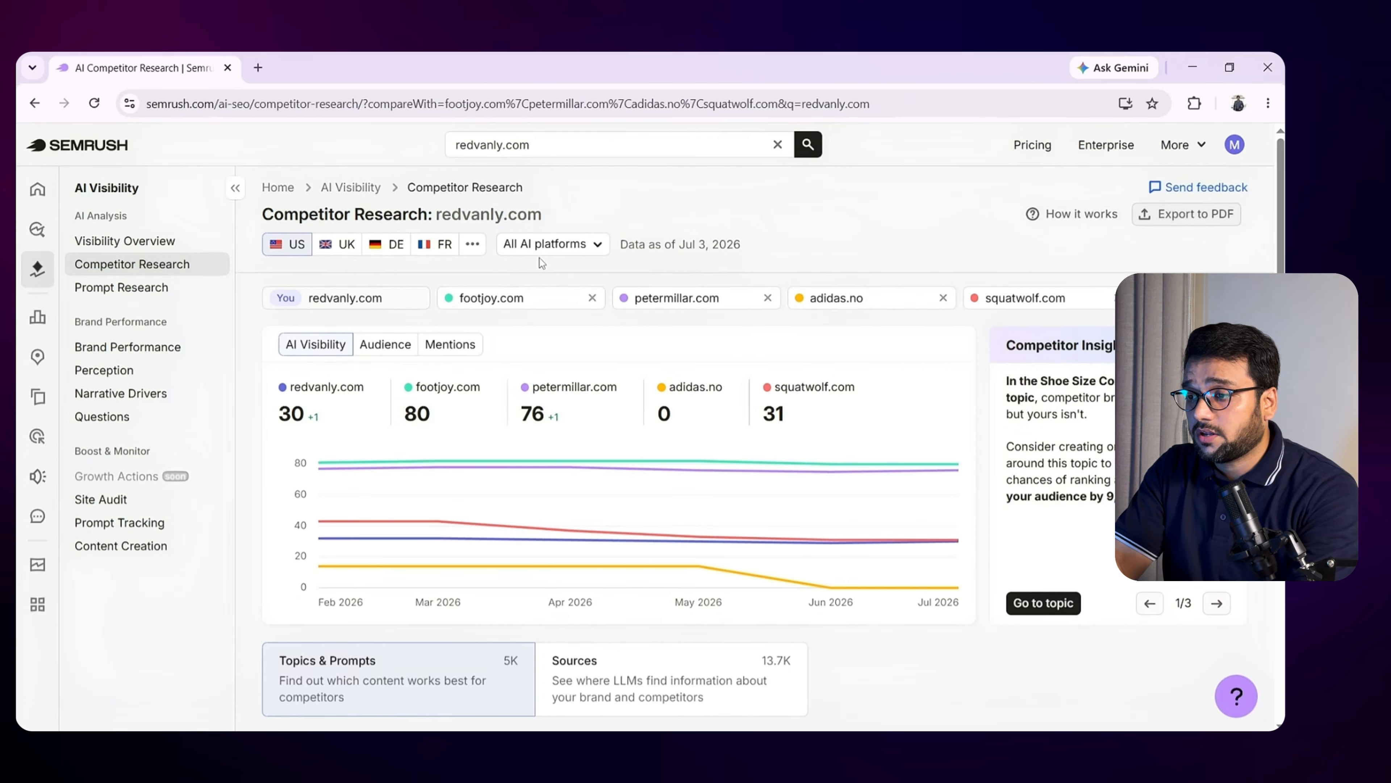
{"action": "left_click", "coordinate": [583, 243]}
{"action": "left_click", "coordinate": [578, 245]}
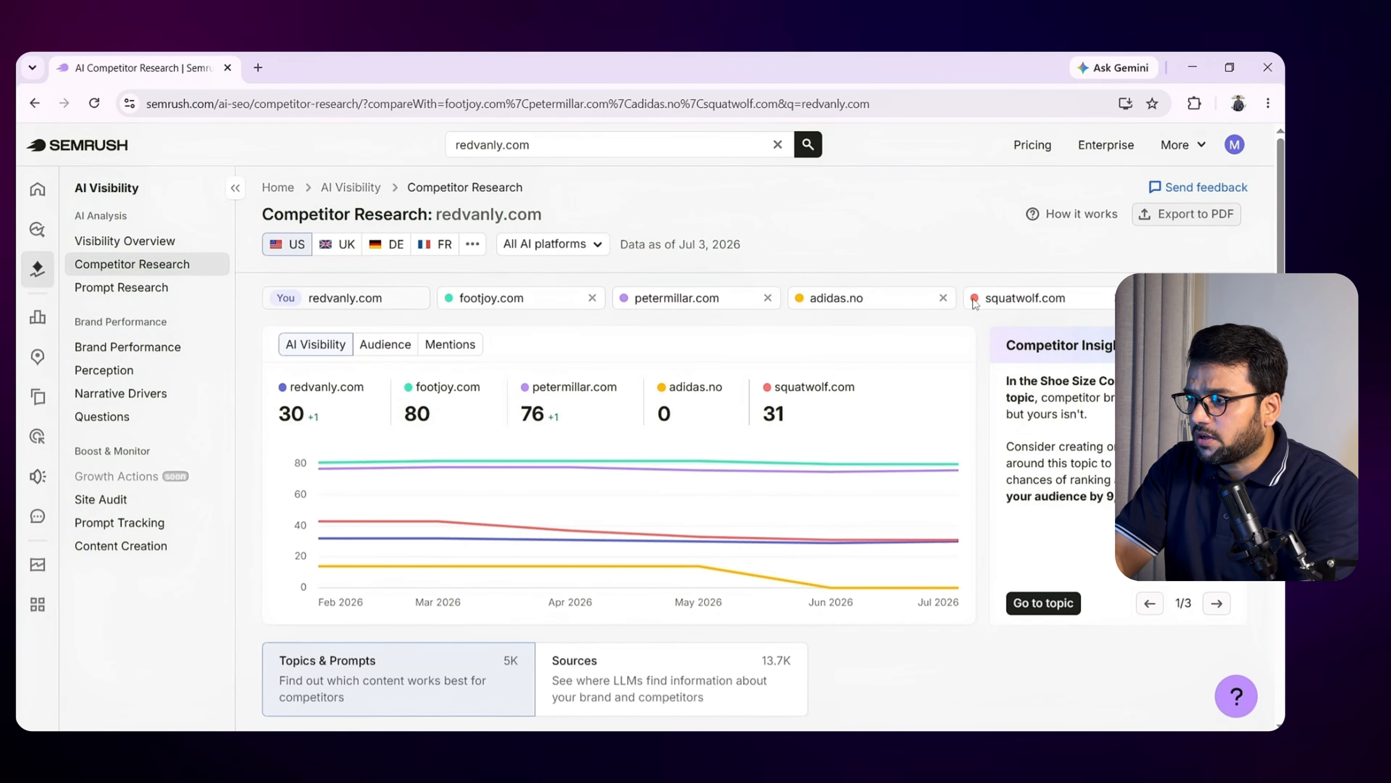
Clear squatwolf.com from the competitor entries and show the Audience comparison
{"action": "left_click", "coordinate": [1118, 298]}
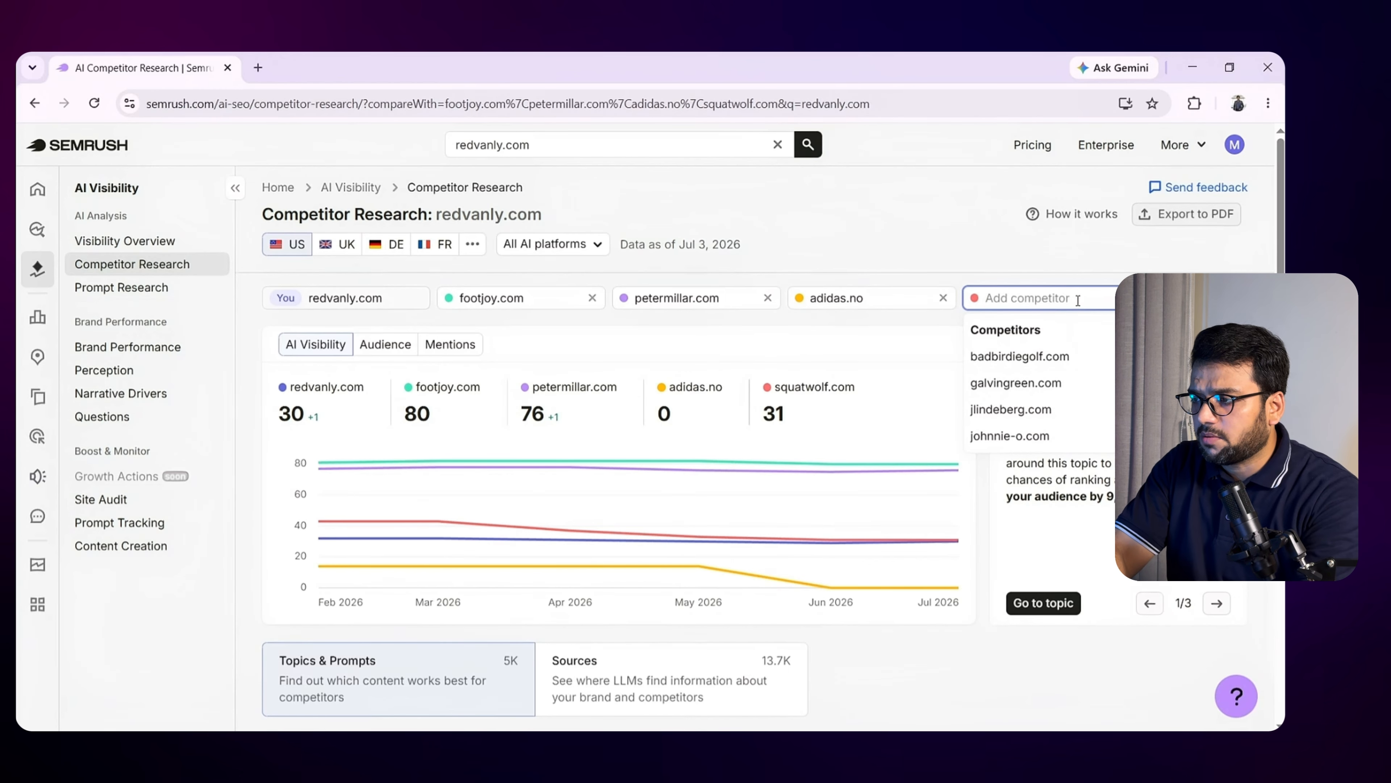
{"action": "left_click", "coordinate": [783, 390]}
{"action": "scroll", "coordinate": [783, 390], "scroll_direction": "down", "scroll_amount": 2}
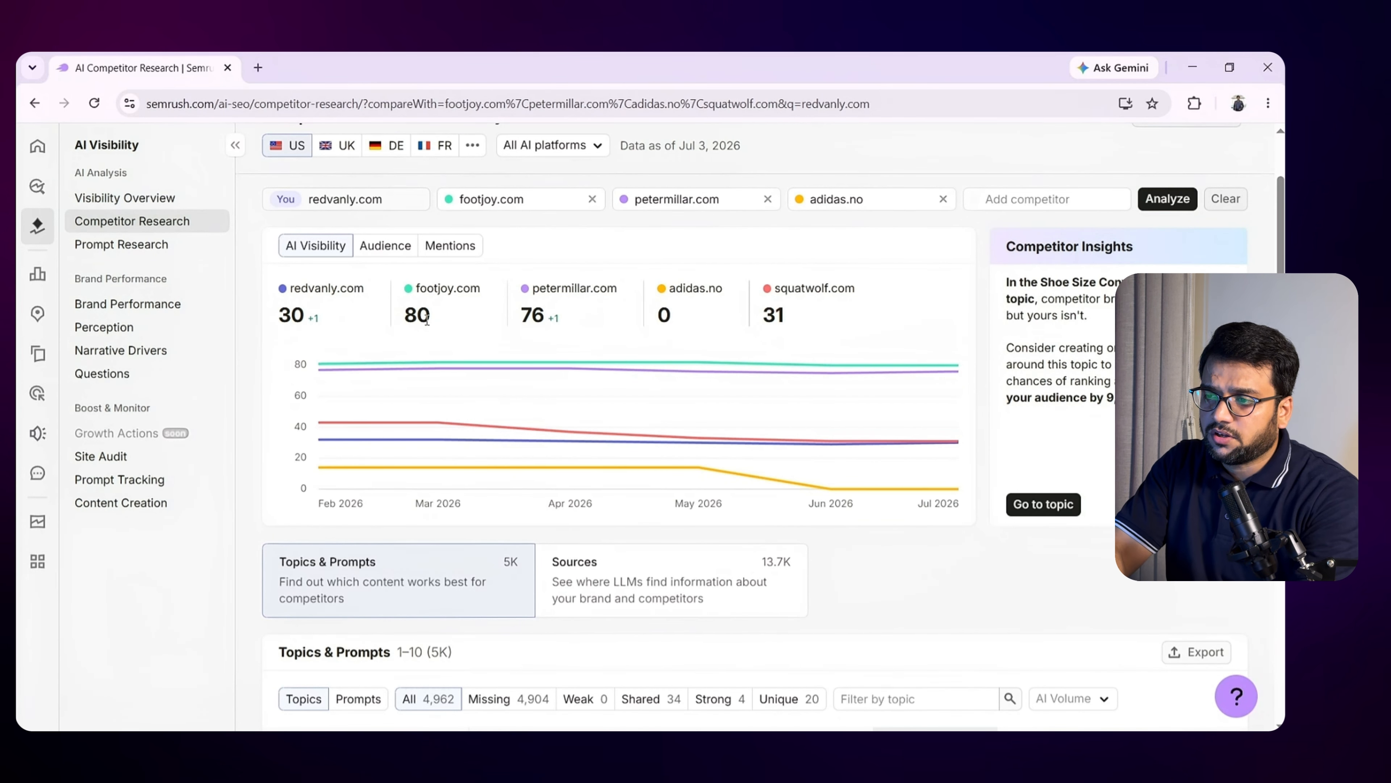
{"action": "left_click", "coordinate": [388, 246]}
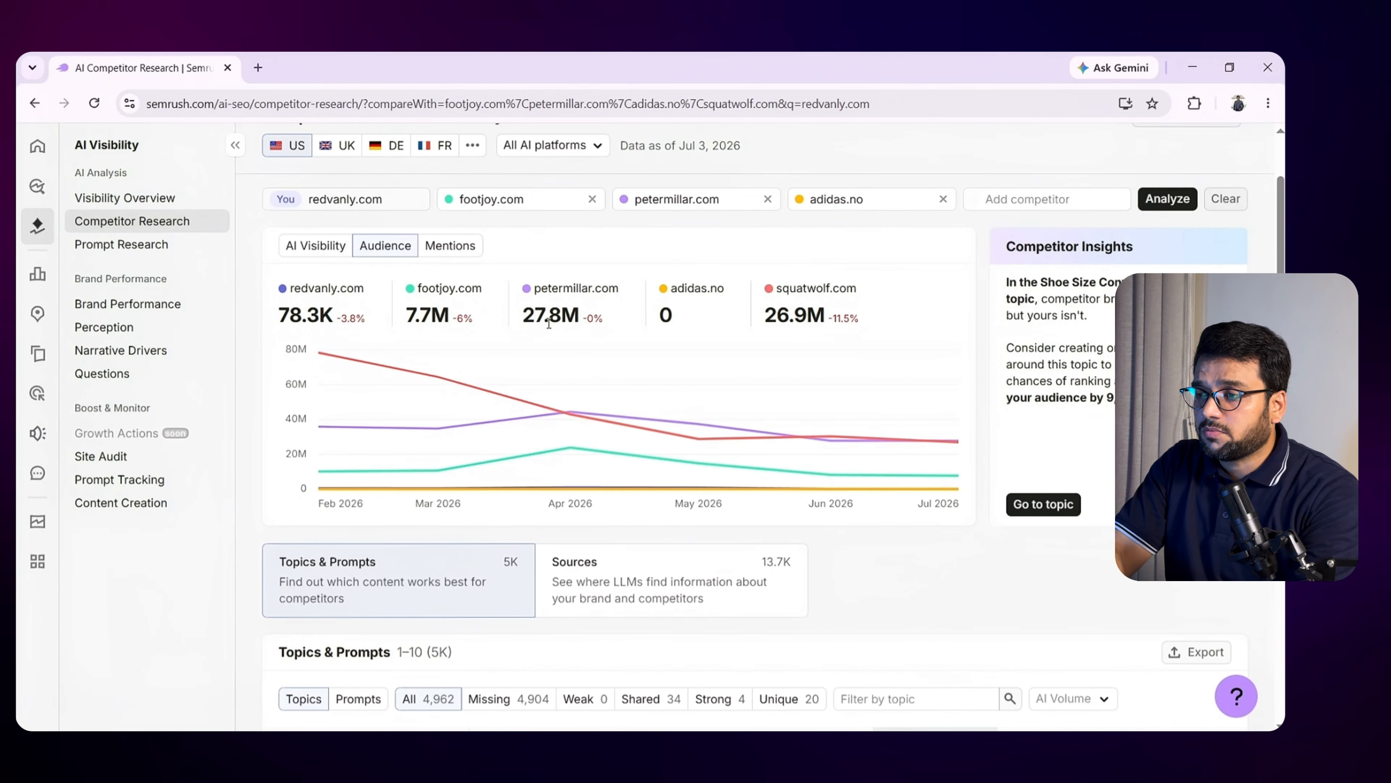
Review the Audience trend chart and the brand mentions per topic in the Topics & Prompts table
{"action": "scroll", "coordinate": [549, 323], "scroll_direction": "down", "scroll_amount": 1}
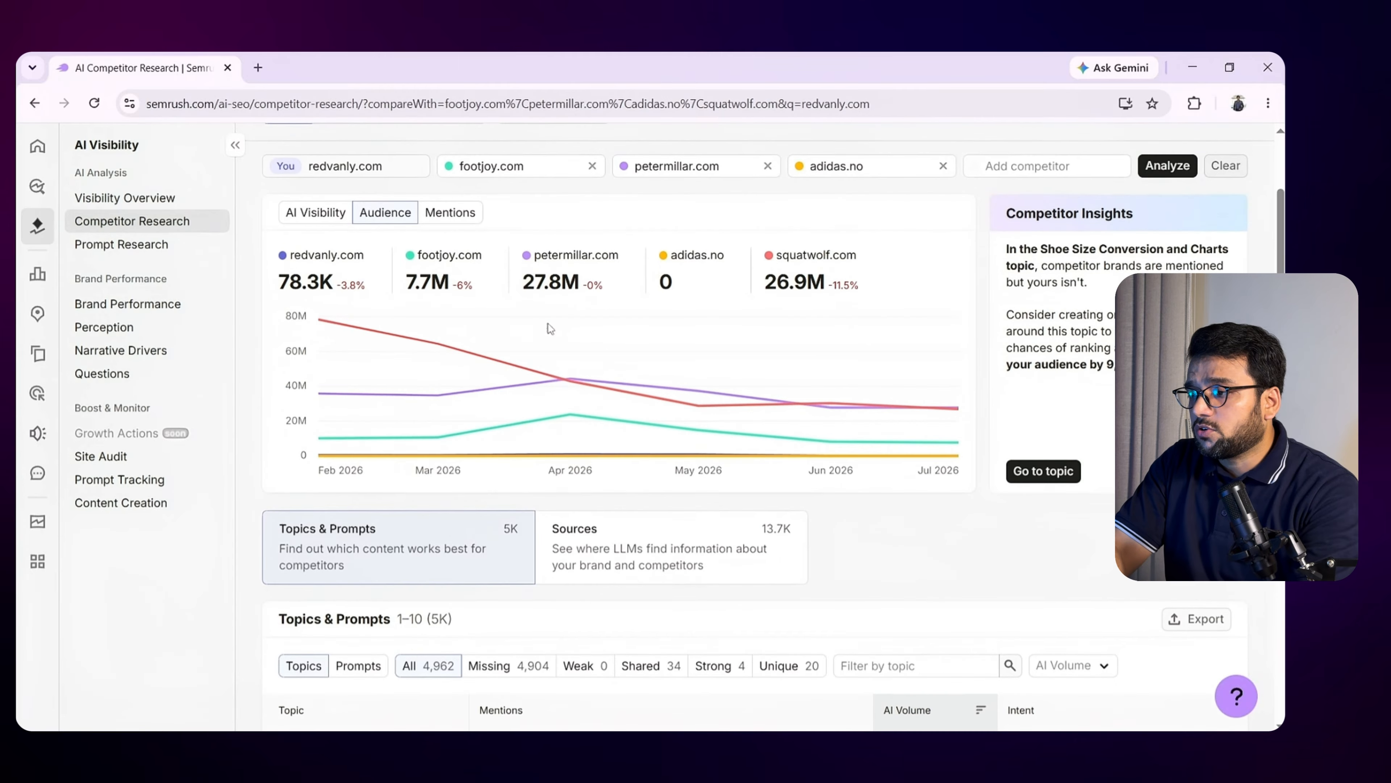
{"action": "scroll", "coordinate": [695, 395], "scroll_direction": "down", "scroll_amount": 1}
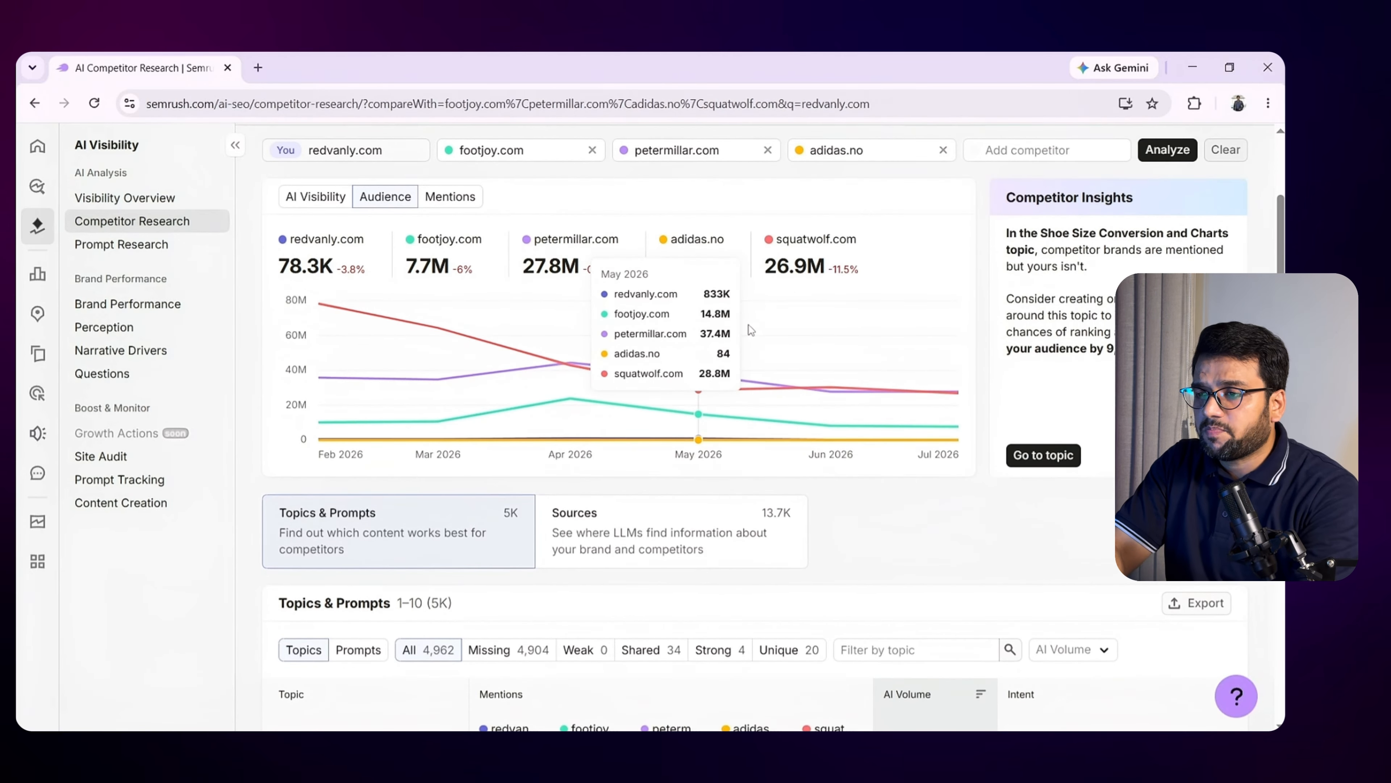
{"action": "scroll", "coordinate": [589, 453], "scroll_direction": "down", "scroll_amount": 8}
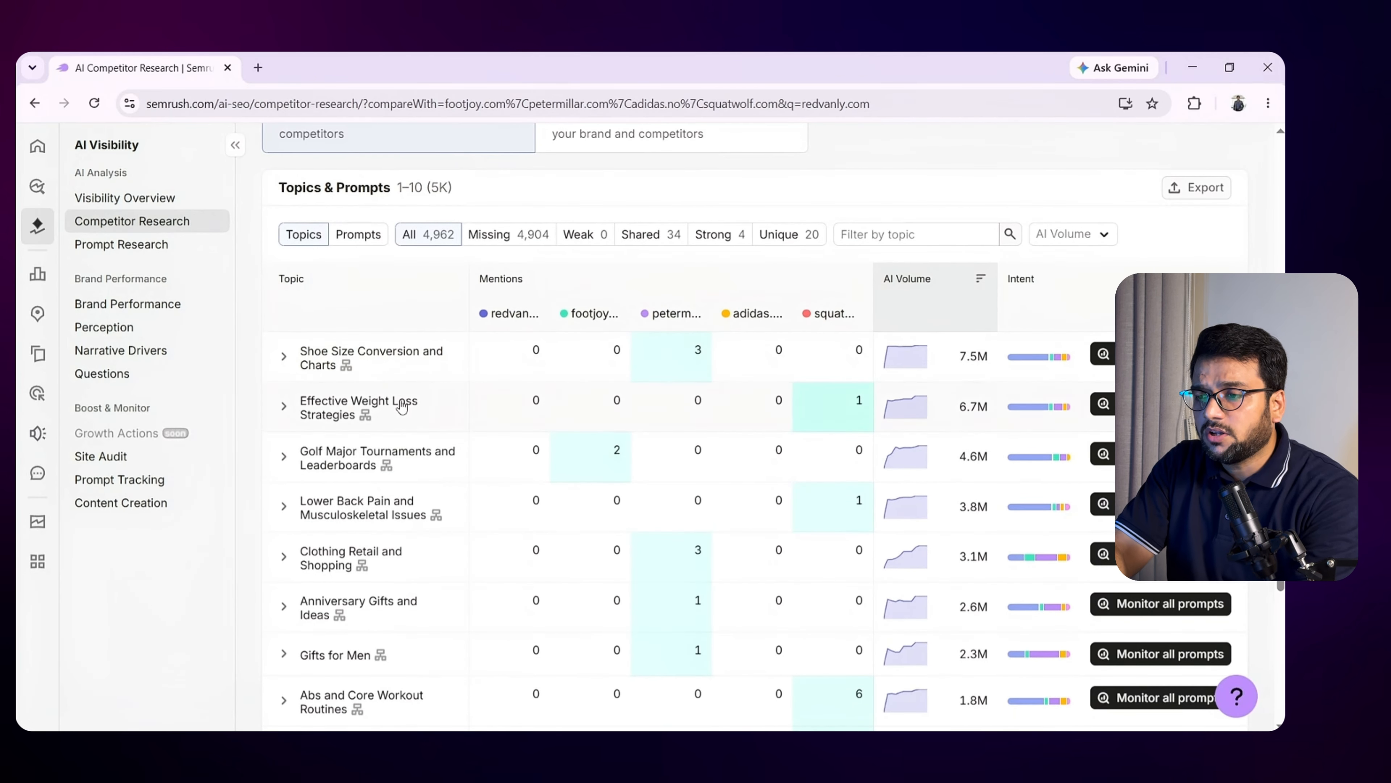
{"action": "scroll", "coordinate": [328, 364], "scroll_direction": "down", "scroll_amount": 1}
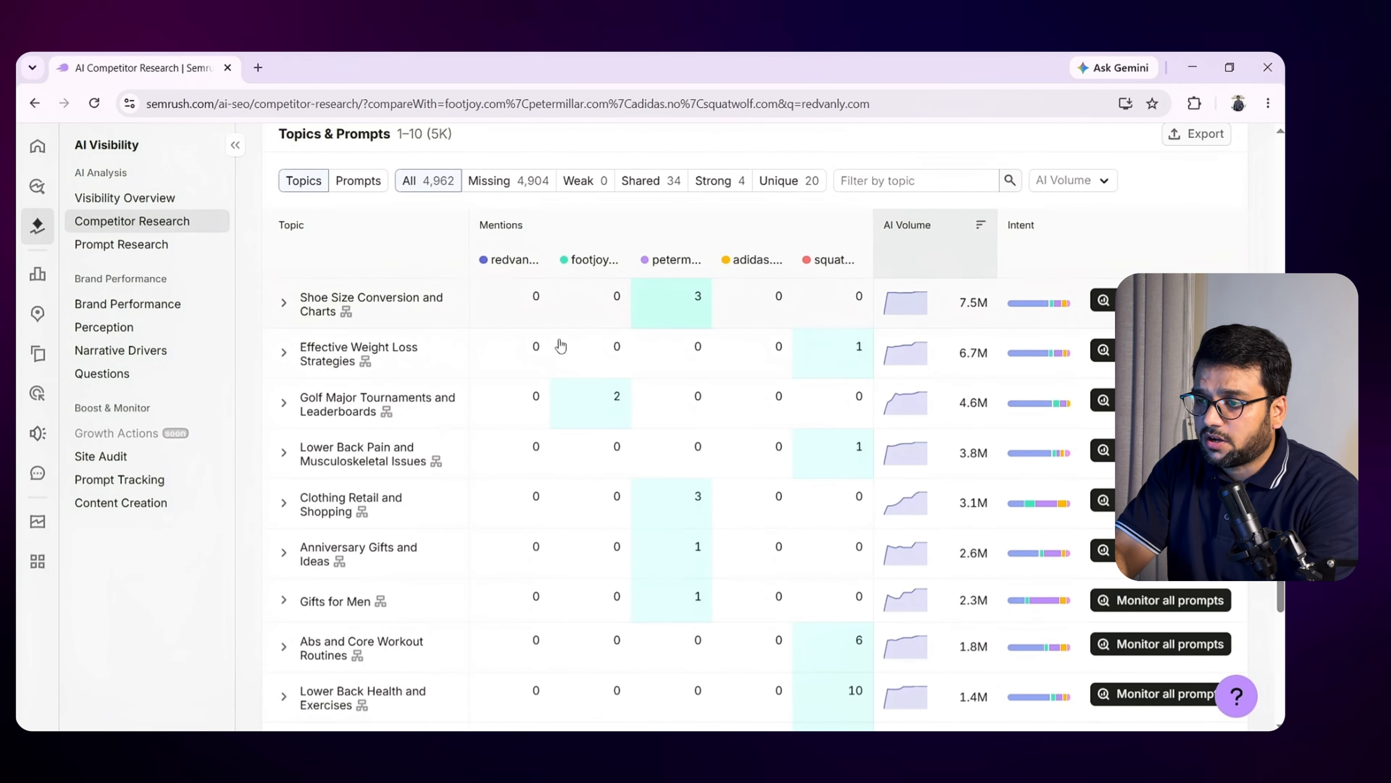
{"action": "scroll", "coordinate": [352, 433], "scroll_direction": "up", "scroll_amount": 3}
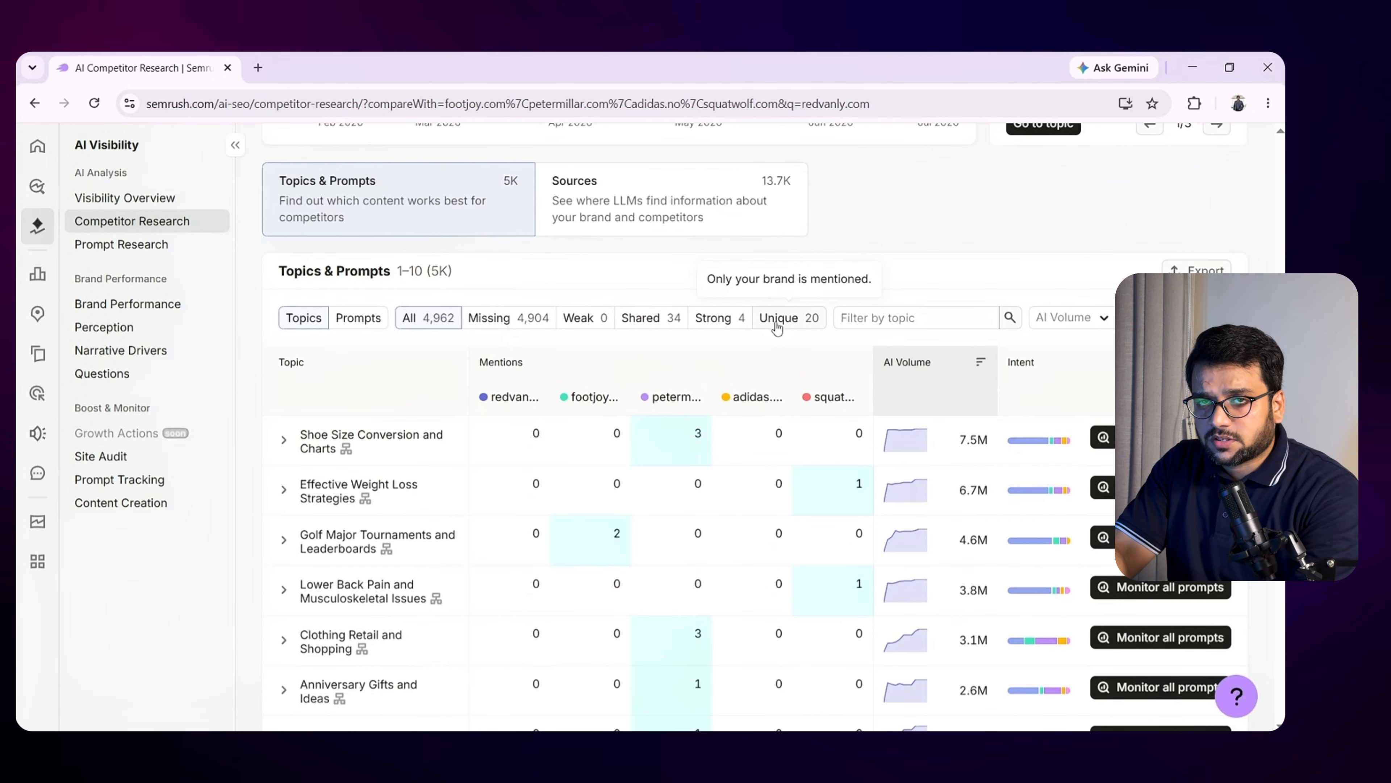
Filter the topics to Unique and check the prompt and mentioned brands under Pickleball Apparel and Clothing
{"action": "left_click", "coordinate": [778, 319]}
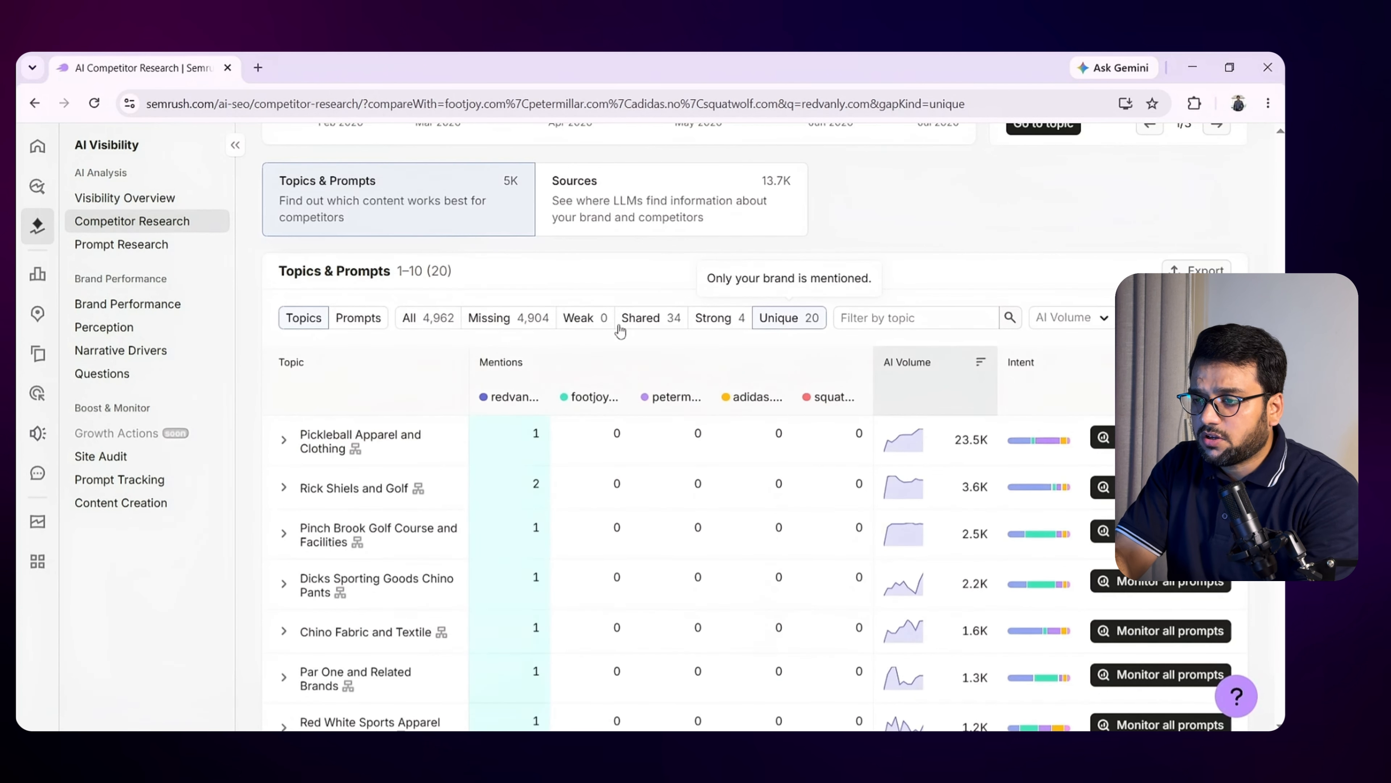
{"action": "scroll", "coordinate": [361, 504], "scroll_direction": "down", "scroll_amount": 1}
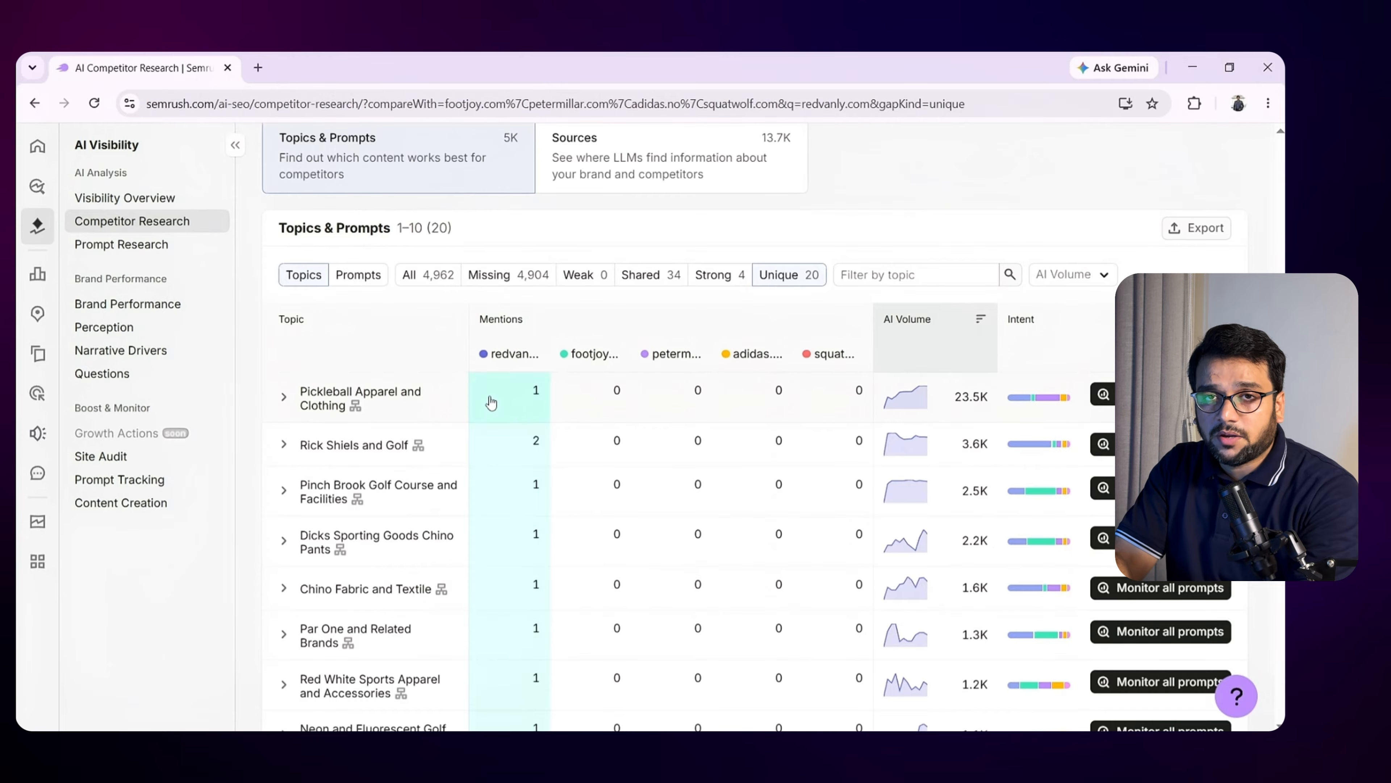
{"action": "left_click", "coordinate": [284, 399]}
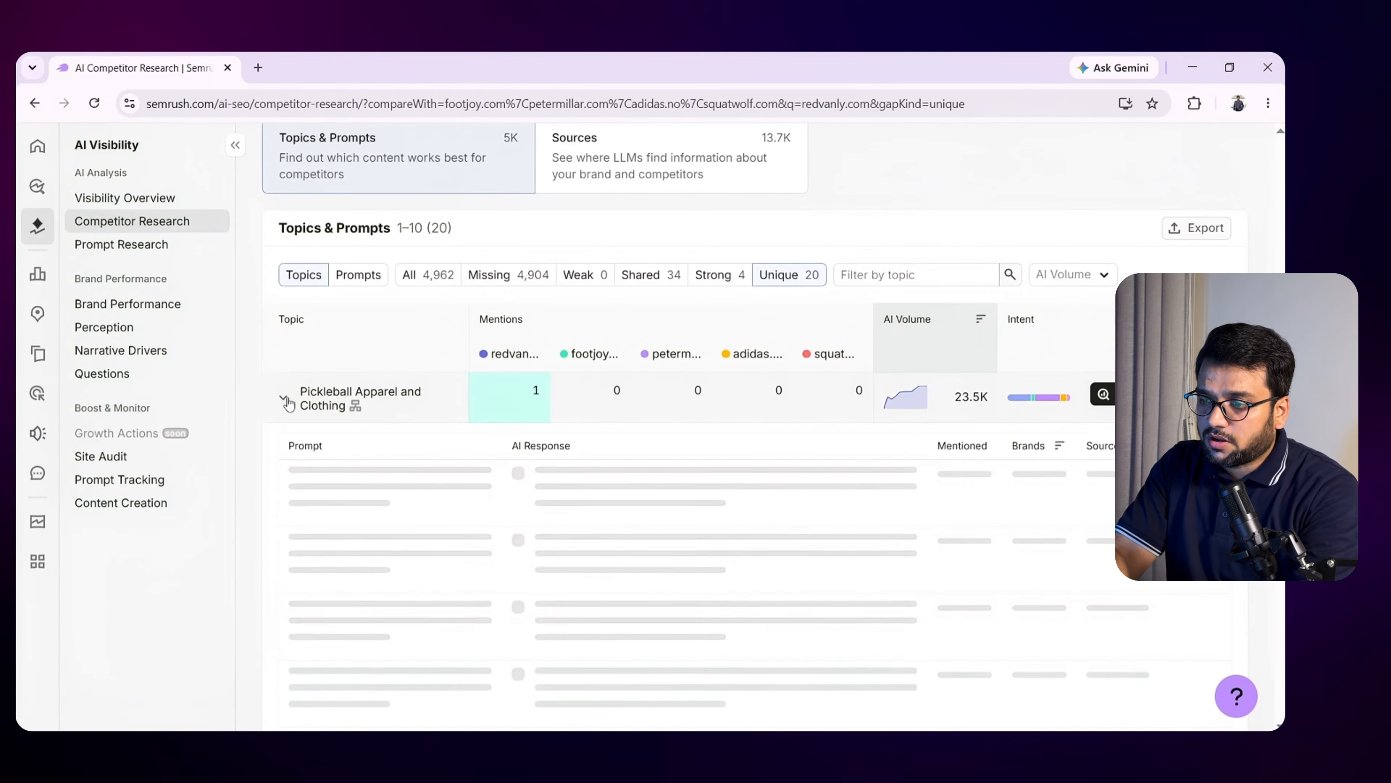
{"action": "scroll", "coordinate": [363, 484], "scroll_direction": "down", "scroll_amount": 2}
{"action": "scroll", "coordinate": [363, 484], "scroll_direction": "down", "scroll_amount": 1}
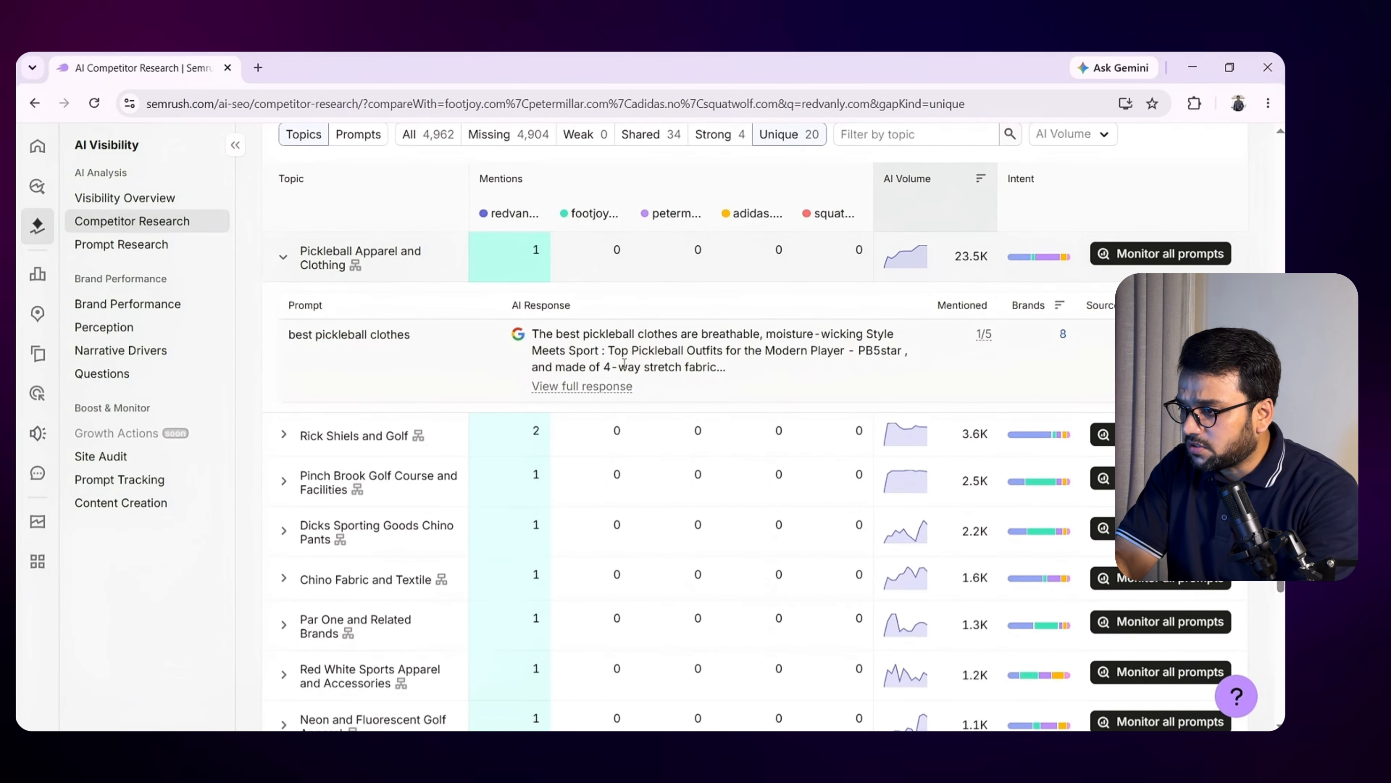
{"action": "mouse_move", "coordinate": [984, 344]}
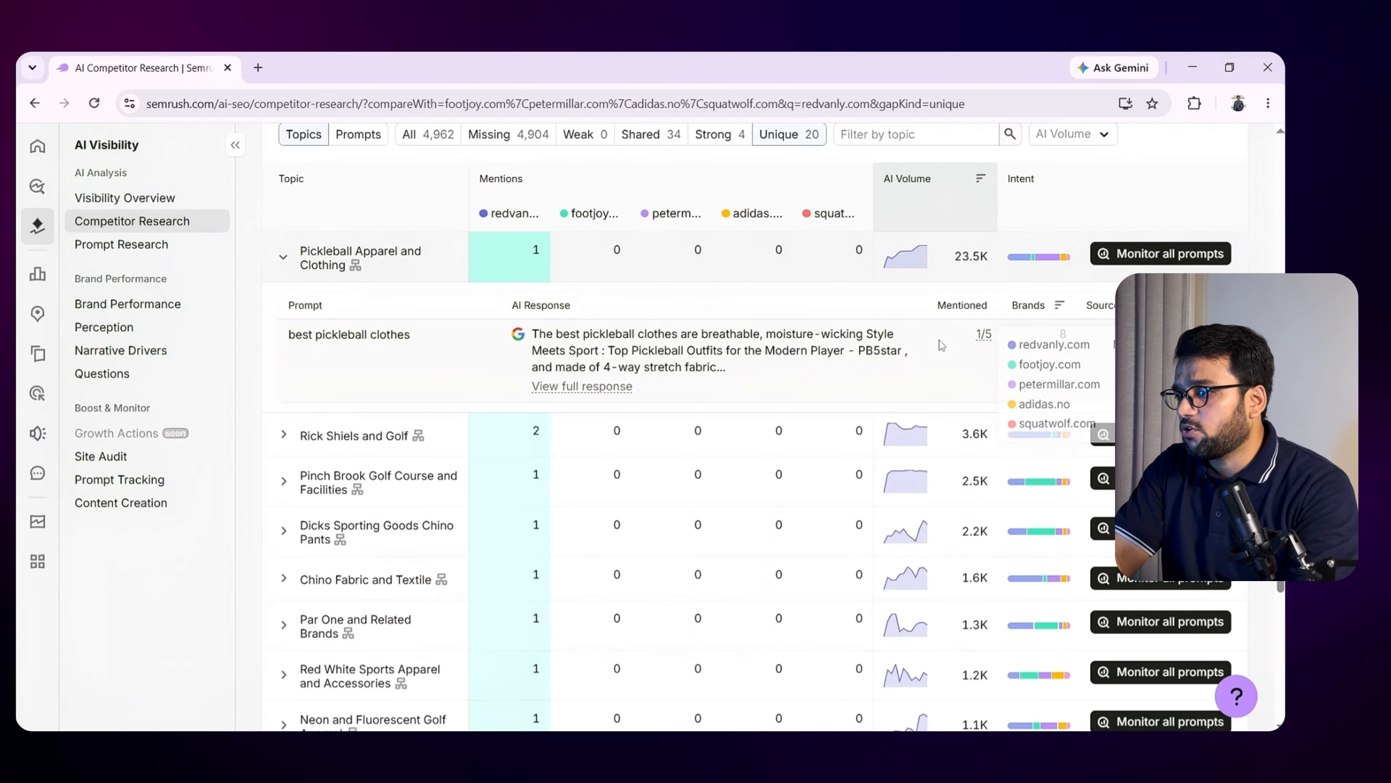
{"action": "left_click", "coordinate": [291, 261]}
Open Prompt Research and analyze the topic "best sportwear brand"
{"action": "scroll", "coordinate": [291, 261], "scroll_direction": "up", "scroll_amount": 7}
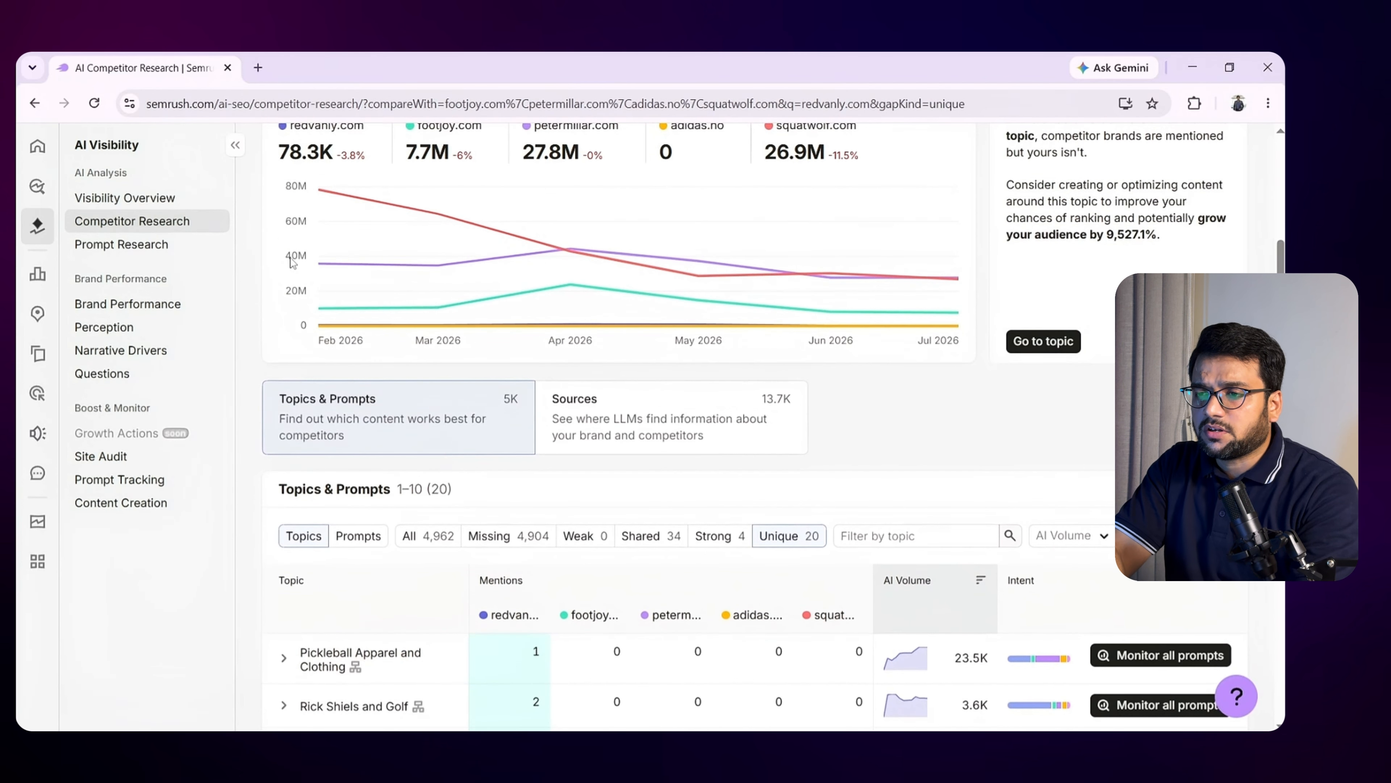
{"action": "scroll", "coordinate": [201, 661], "scroll_direction": "up", "scroll_amount": 5}
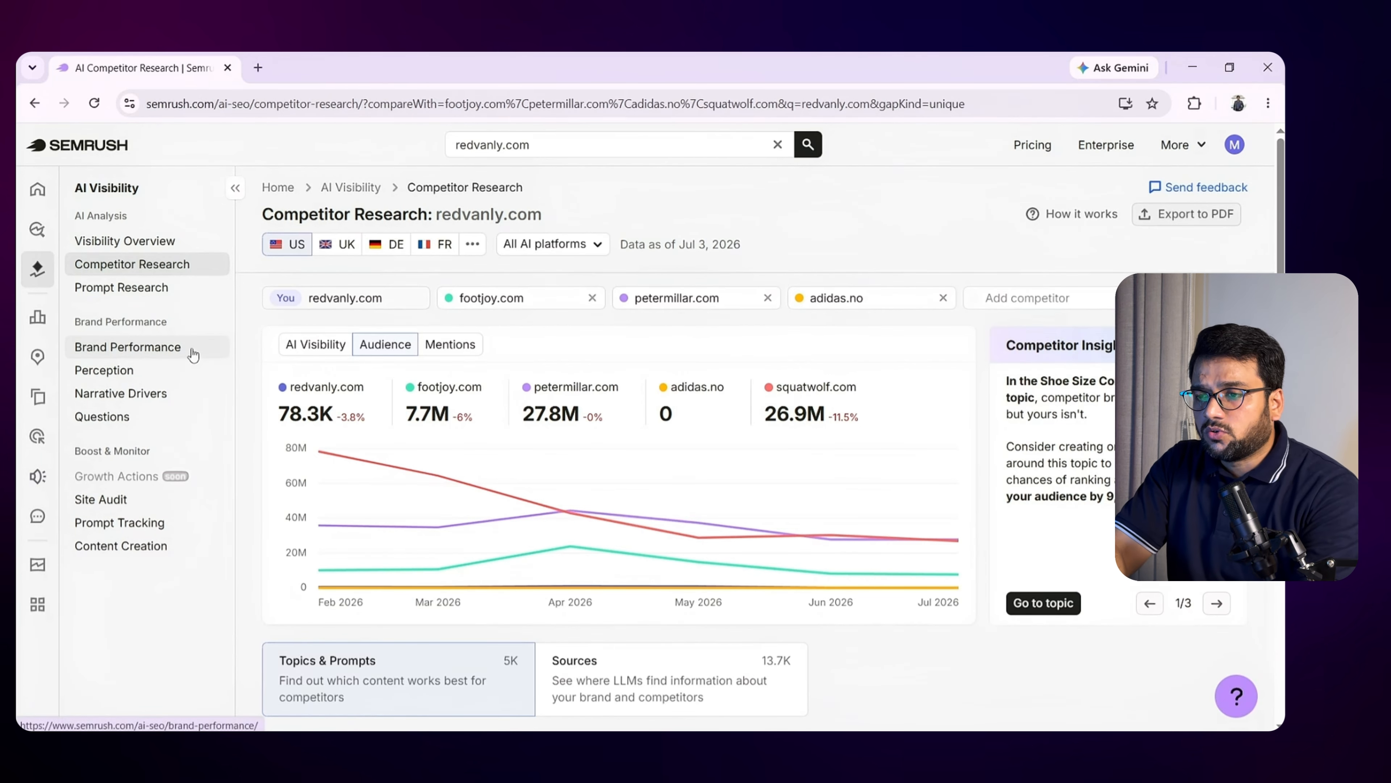
{"action": "left_click", "coordinate": [158, 290]}
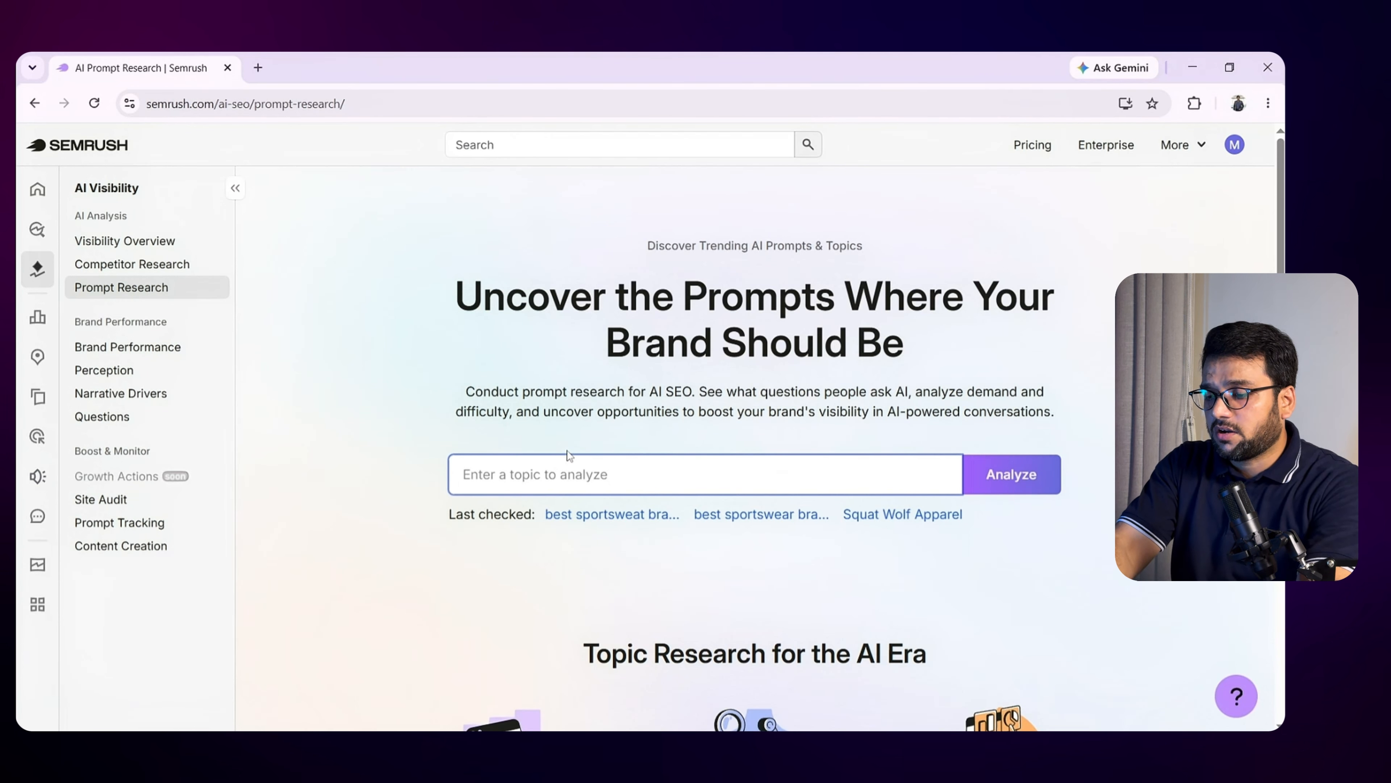
{"action": "type", "text": "best sport"}
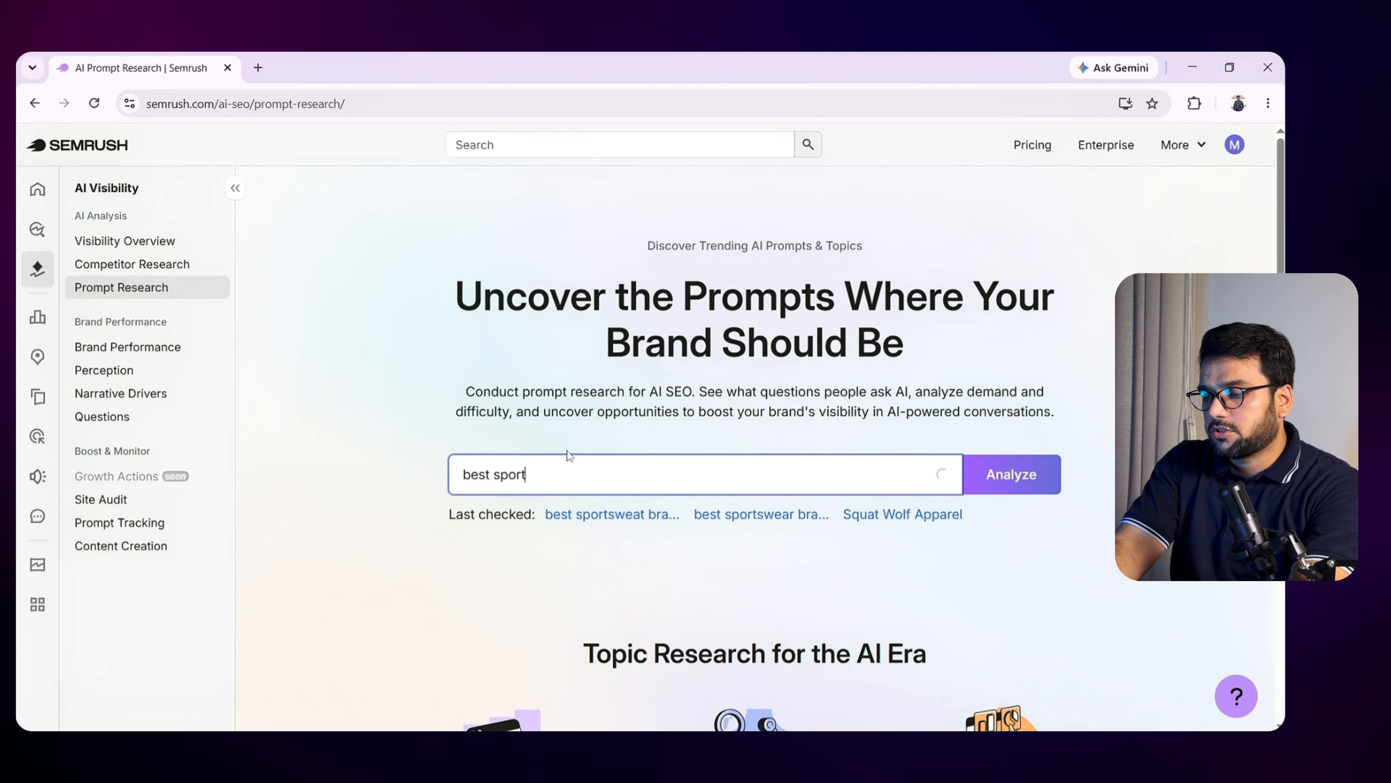
{"action": "type", "text": "wear brand"}
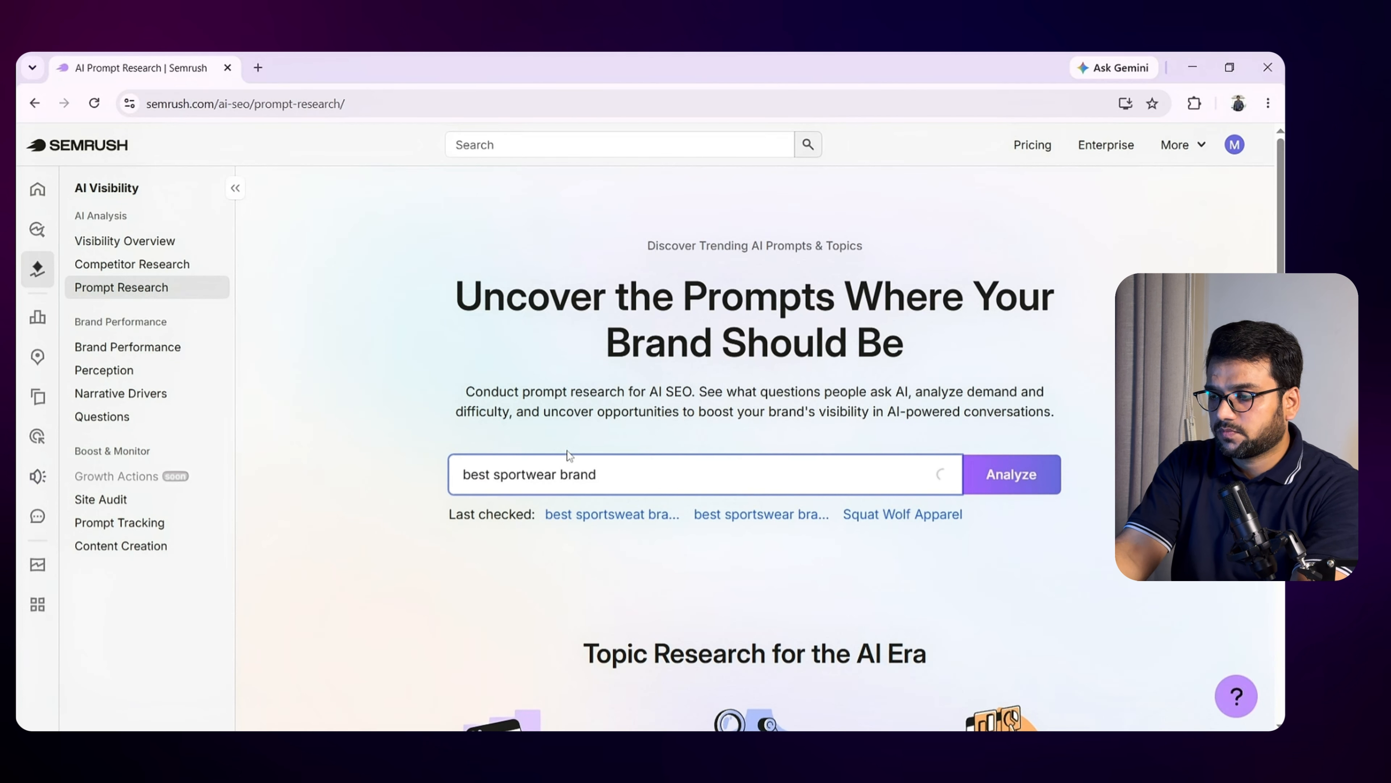
{"action": "key", "text": "Return"}
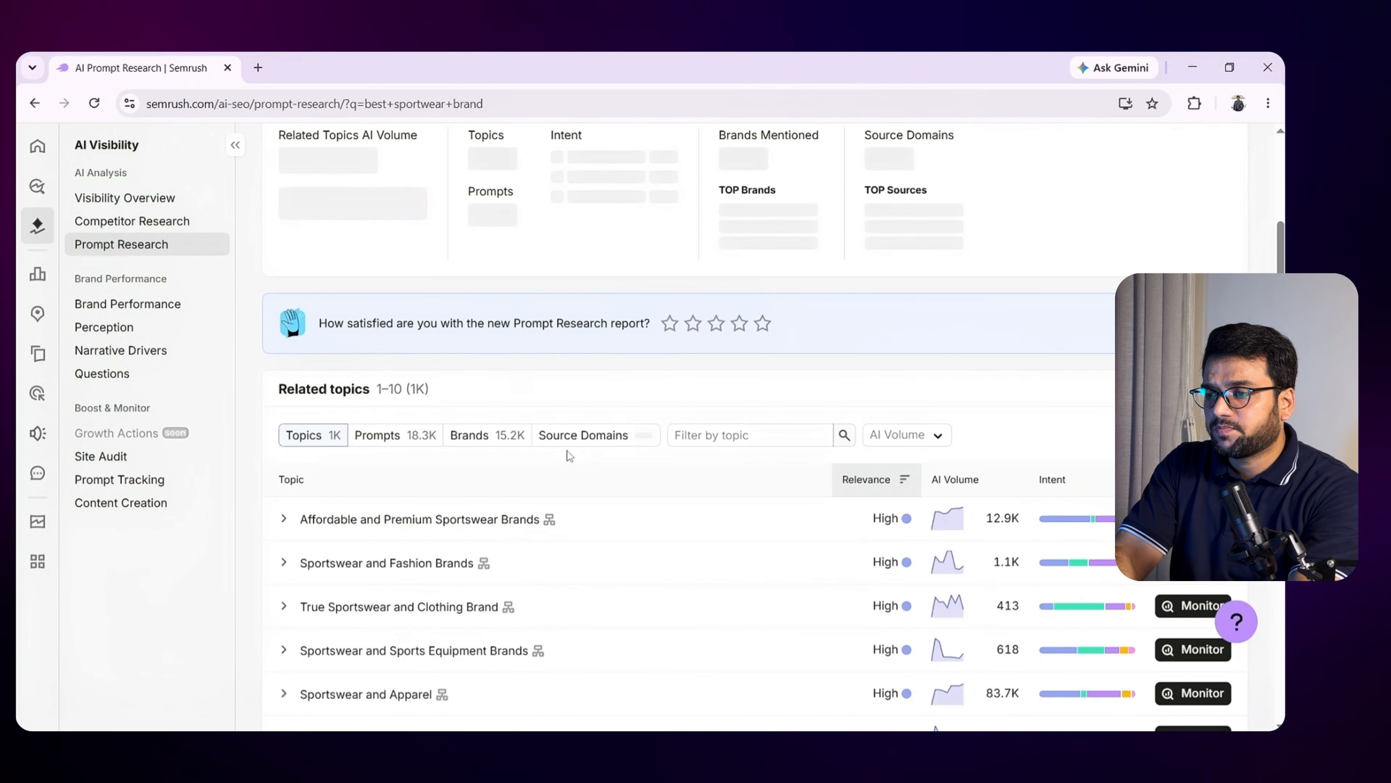
Examine the AI volume, intent, brand and source figures and the related topics for the researched topic
{"action": "scroll", "coordinate": [570, 456], "scroll_direction": "up", "scroll_amount": 3}
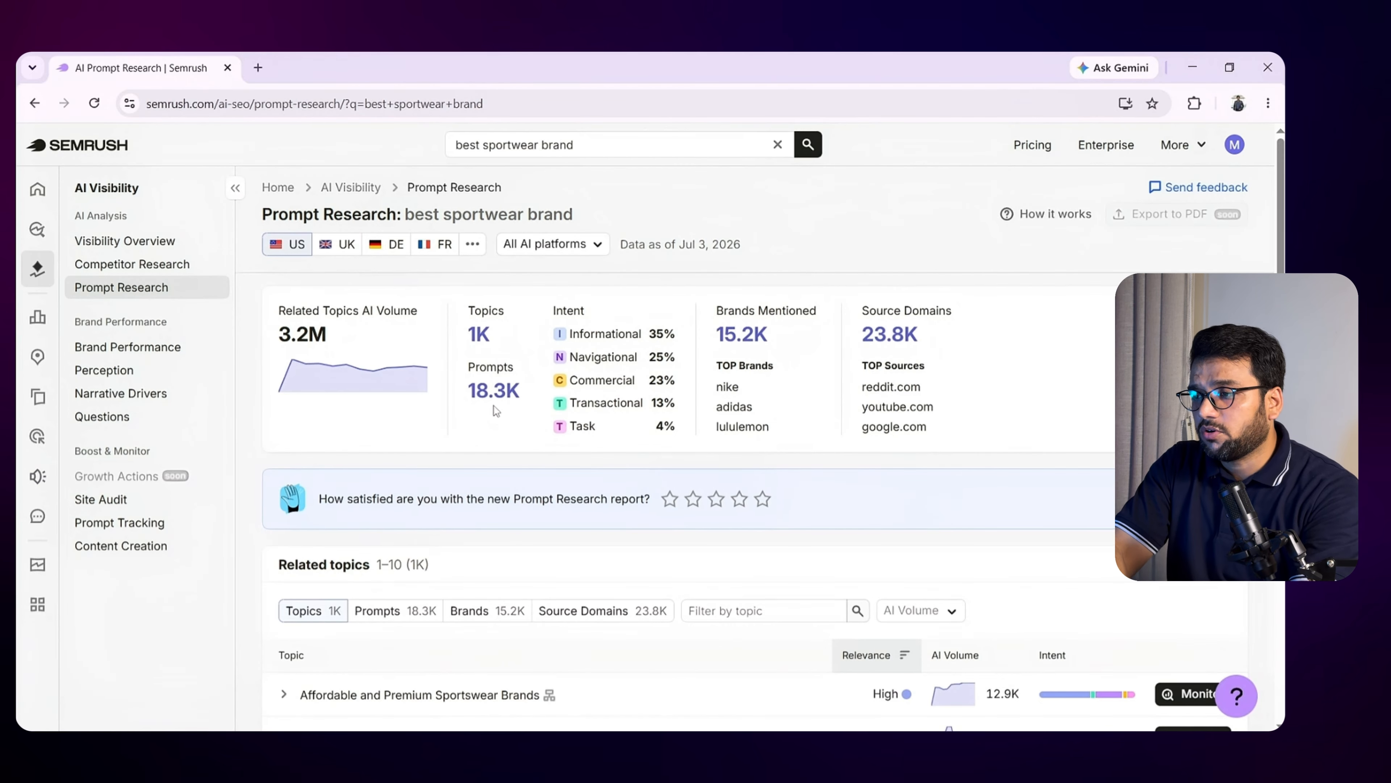
{"action": "scroll", "coordinate": [496, 410], "scroll_direction": "down", "scroll_amount": 3}
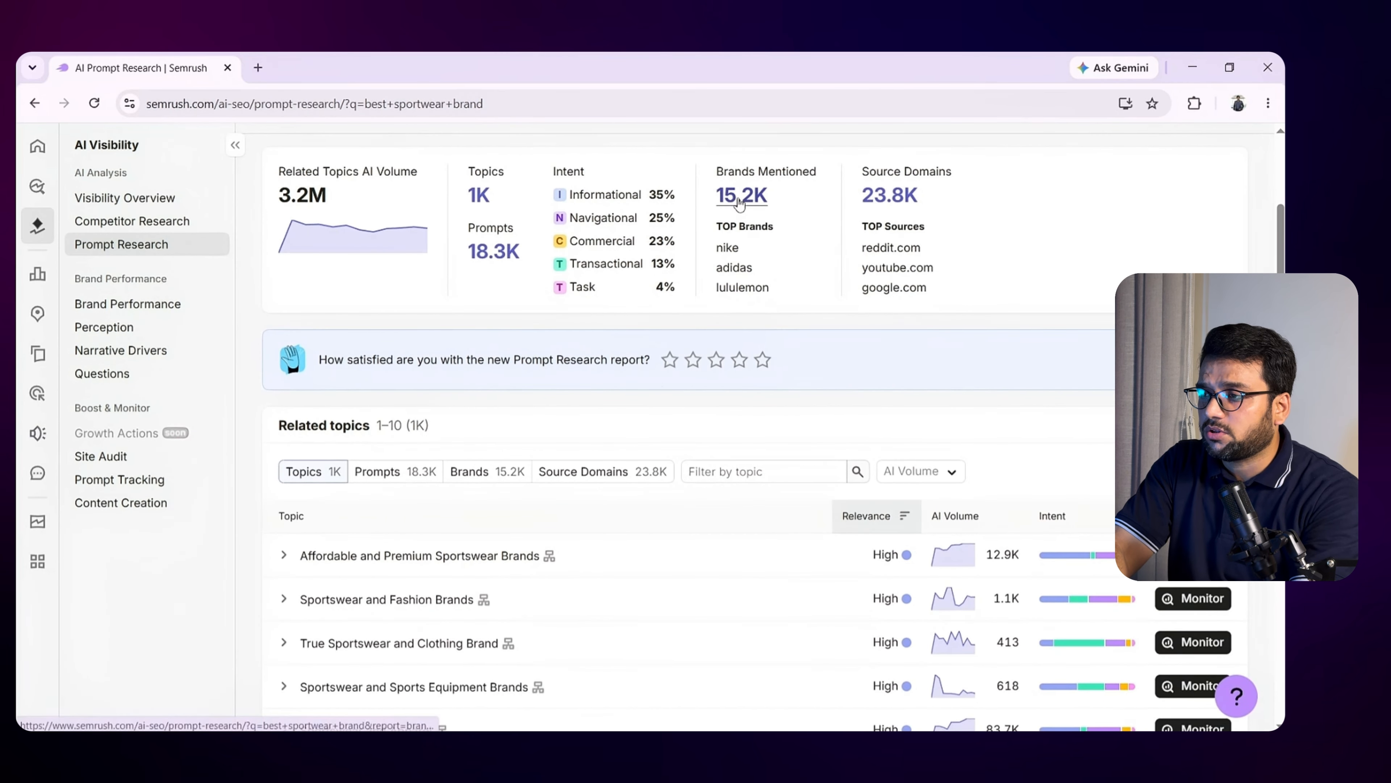
{"action": "scroll", "coordinate": [659, 355], "scroll_direction": "down", "scroll_amount": 3}
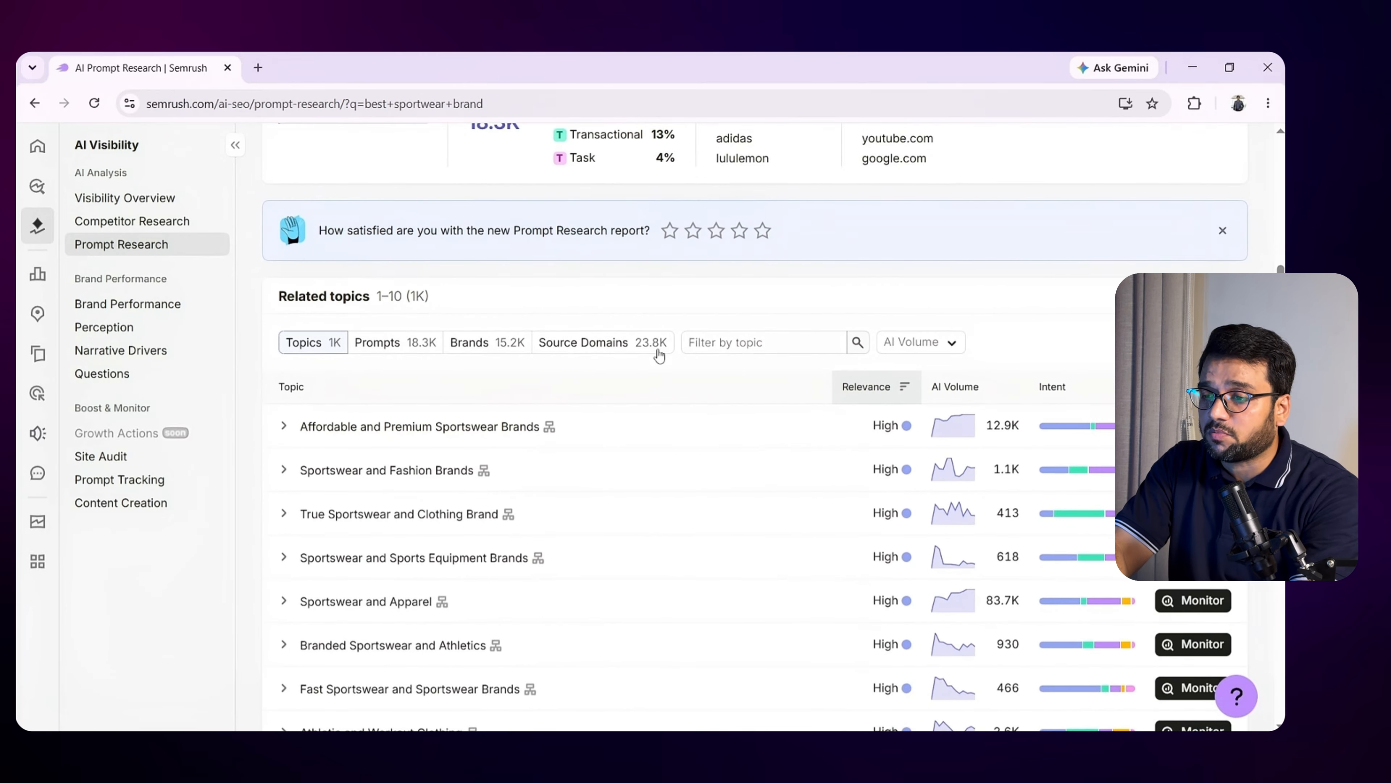
{"action": "scroll", "coordinate": [659, 355], "scroll_direction": "down", "scroll_amount": 2}
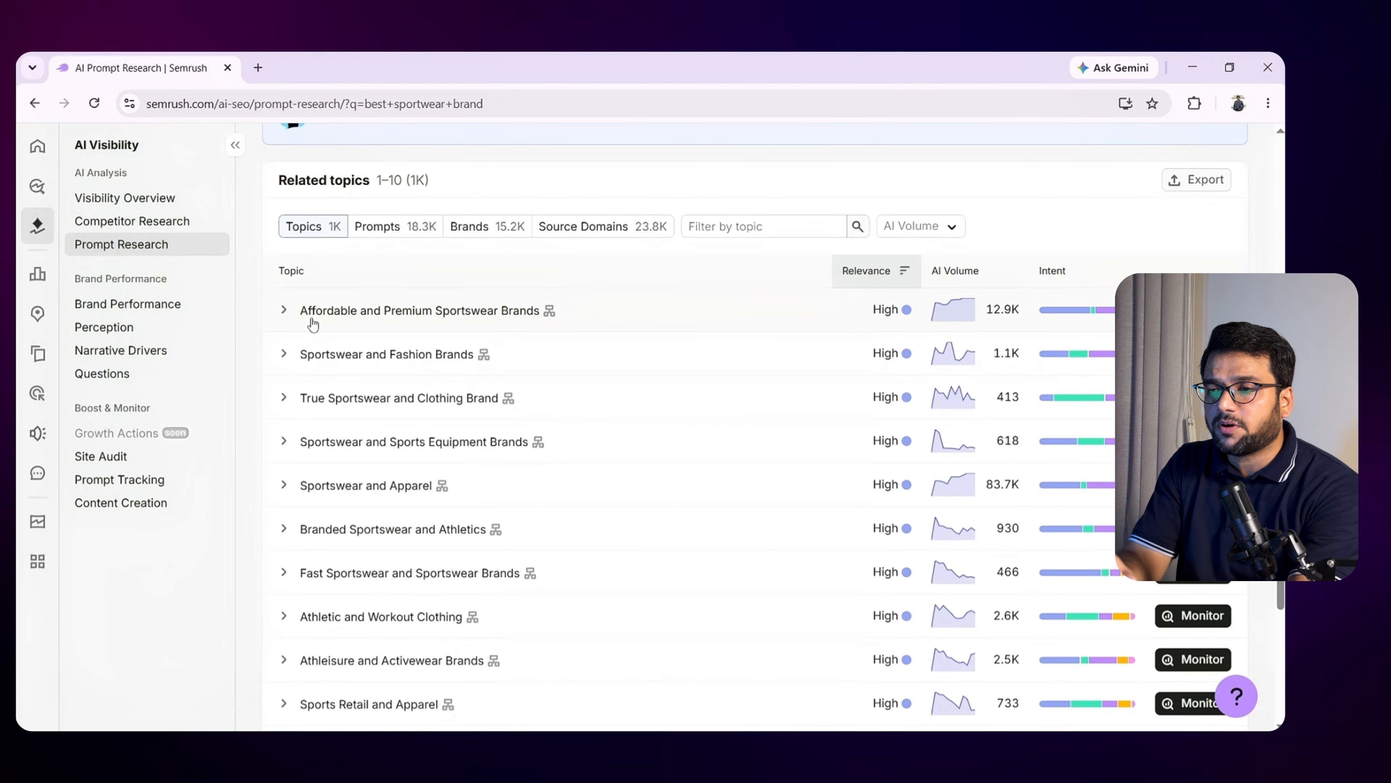
{"action": "scroll", "coordinate": [312, 324], "scroll_direction": "up", "scroll_amount": 5}
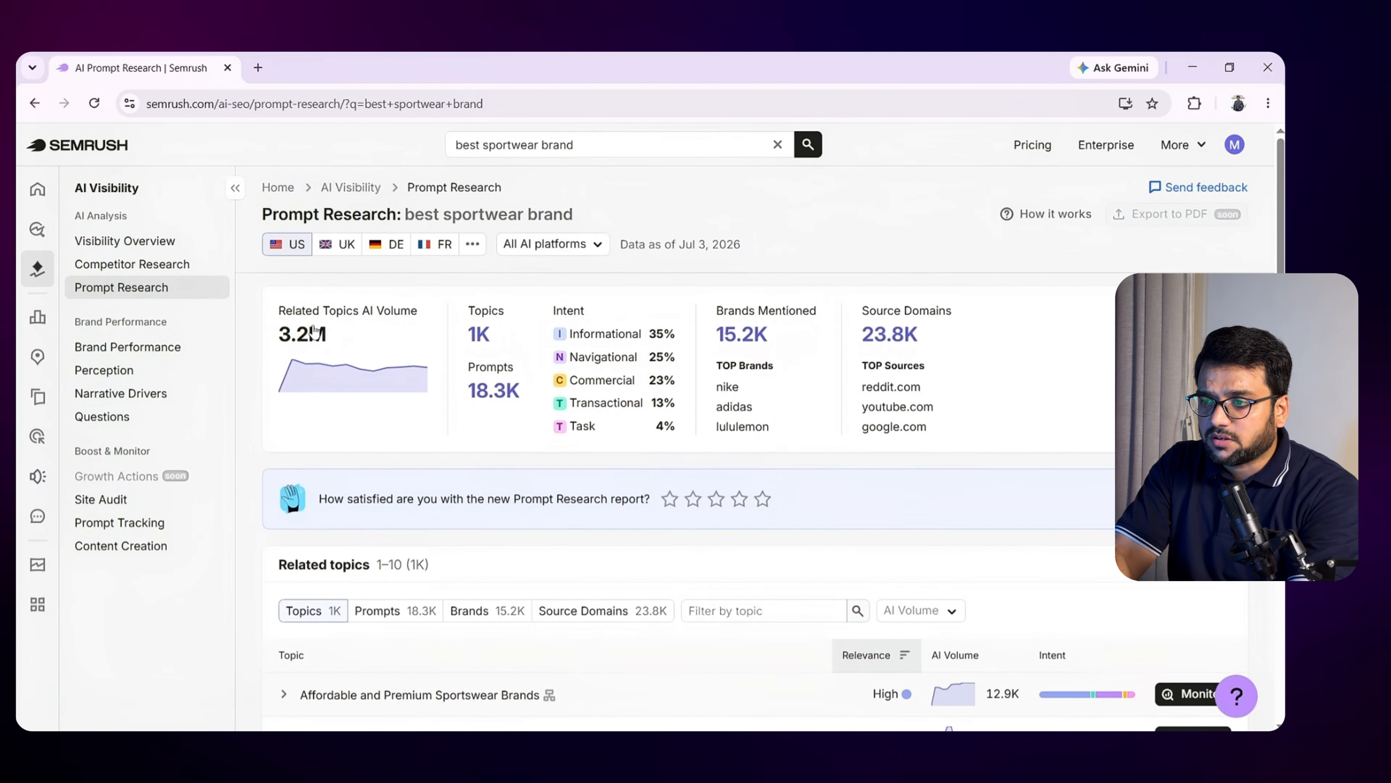
{"action": "scroll", "coordinate": [314, 325], "scroll_direction": "down", "scroll_amount": 3}
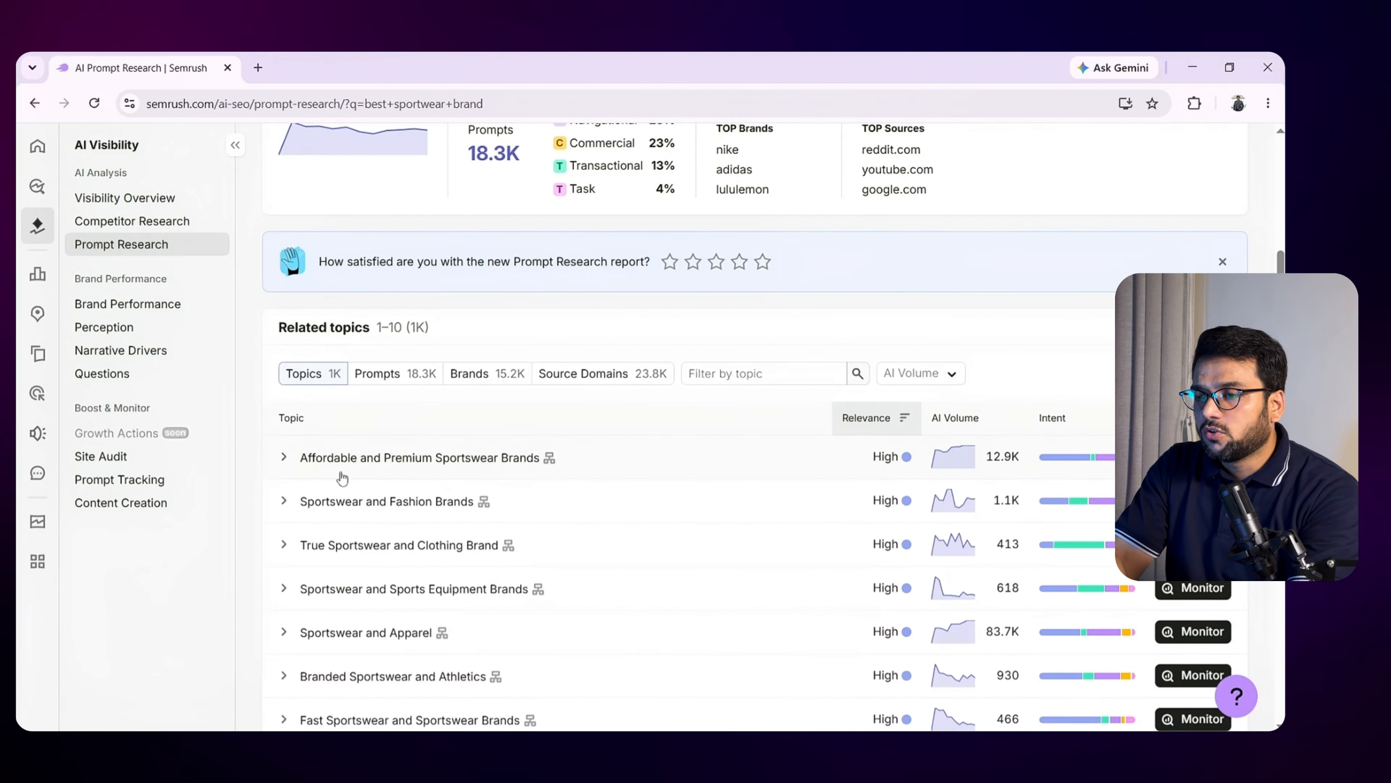
{"action": "scroll", "coordinate": [312, 488], "scroll_direction": "down", "scroll_amount": 2}
{"action": "scroll", "coordinate": [289, 378], "scroll_direction": "up", "scroll_amount": 1}
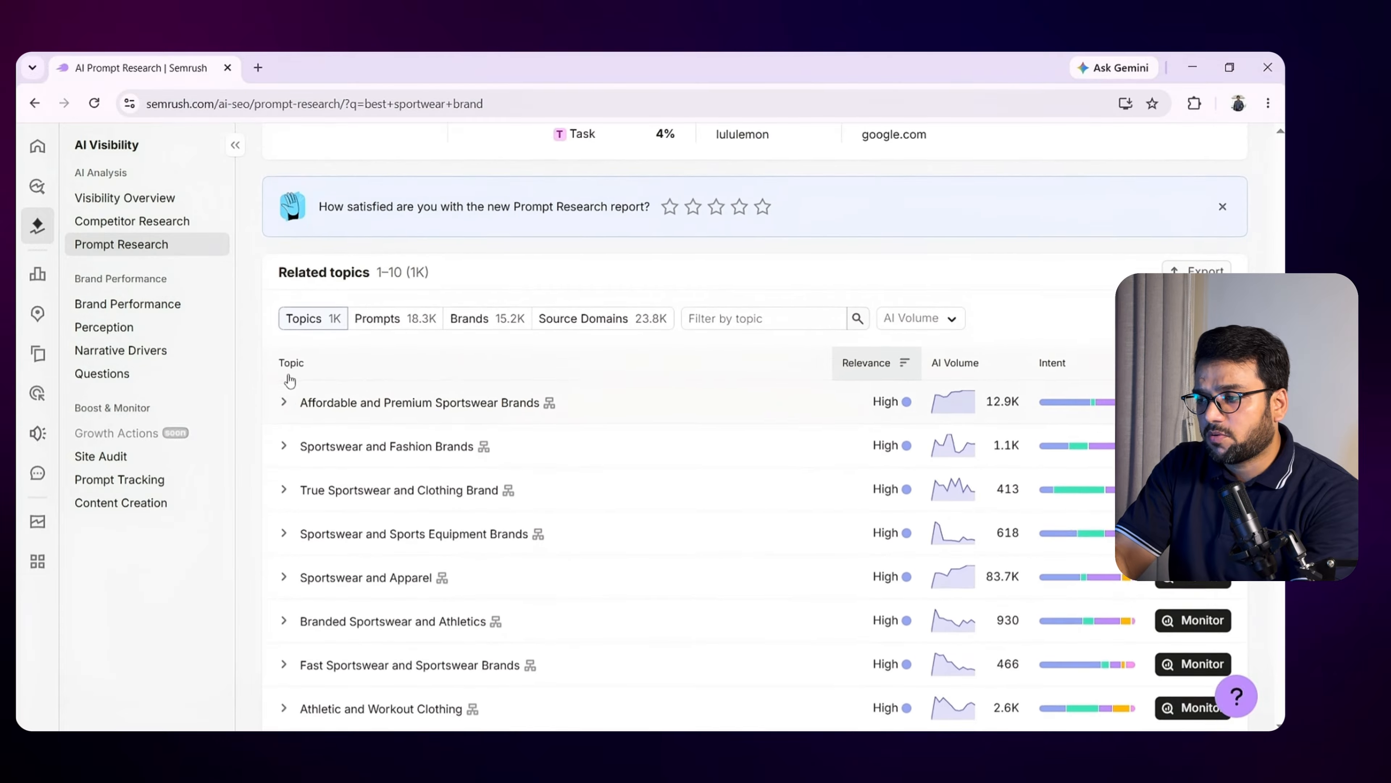
{"action": "scroll", "coordinate": [289, 378], "scroll_direction": "down", "scroll_amount": 1}
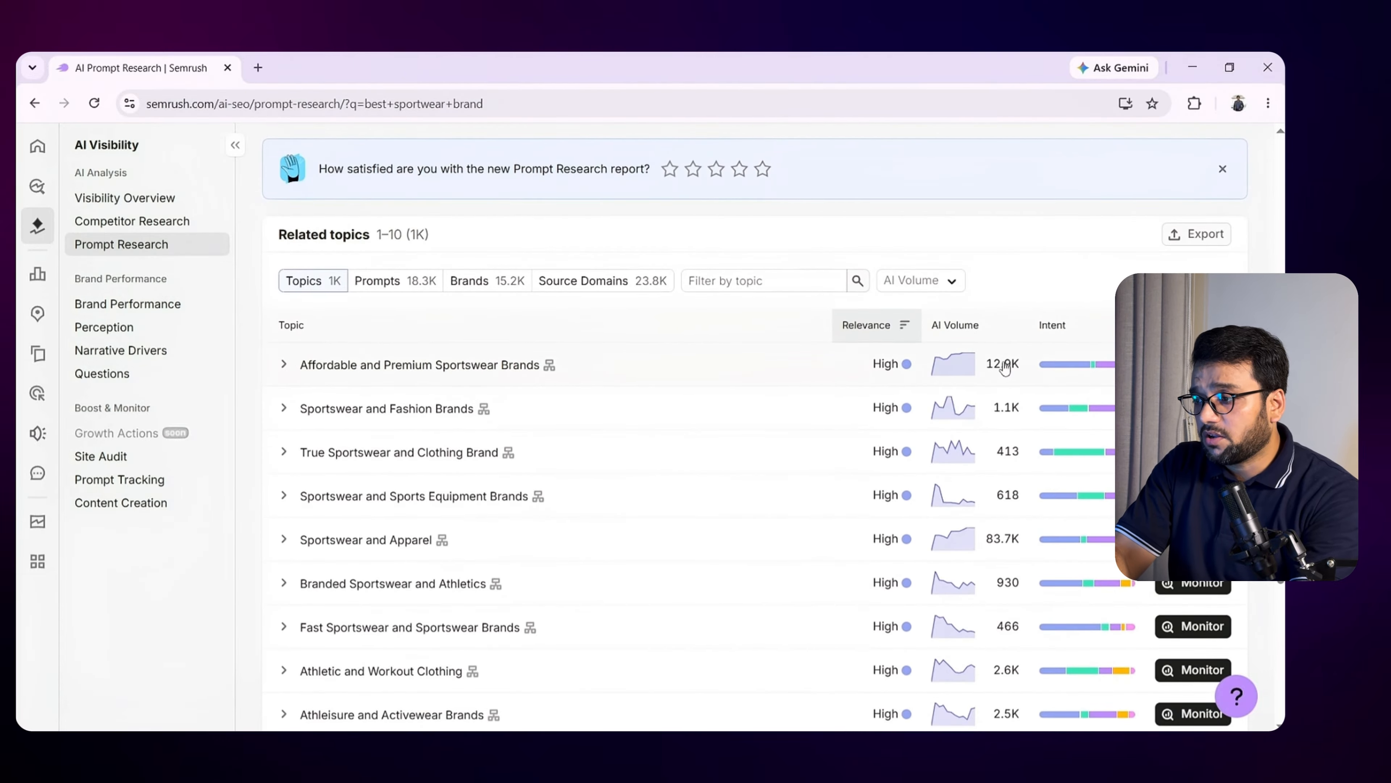
List the related prompts for the researched topic and read through their AI responses and relevance
{"action": "left_click", "coordinate": [412, 284]}
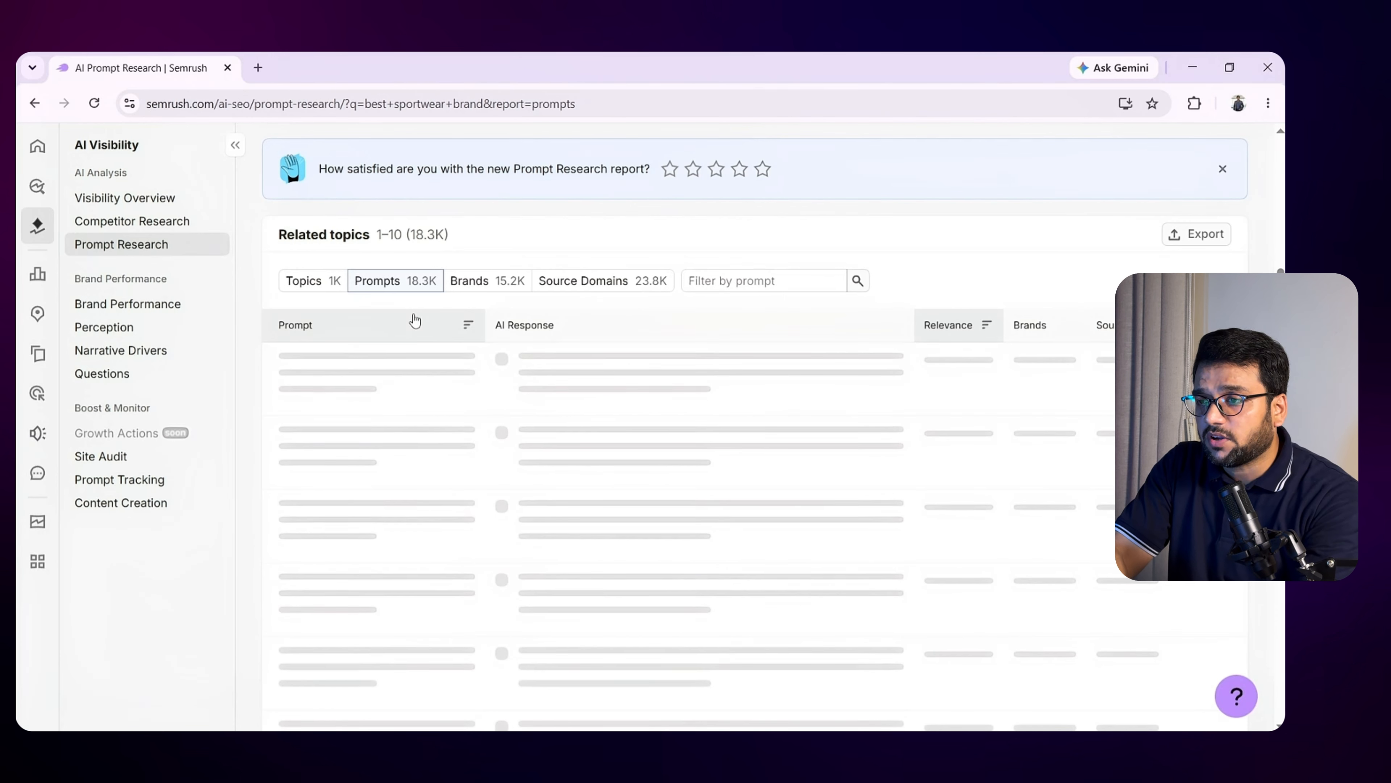
{"action": "scroll", "coordinate": [342, 491], "scroll_direction": "down", "scroll_amount": 7}
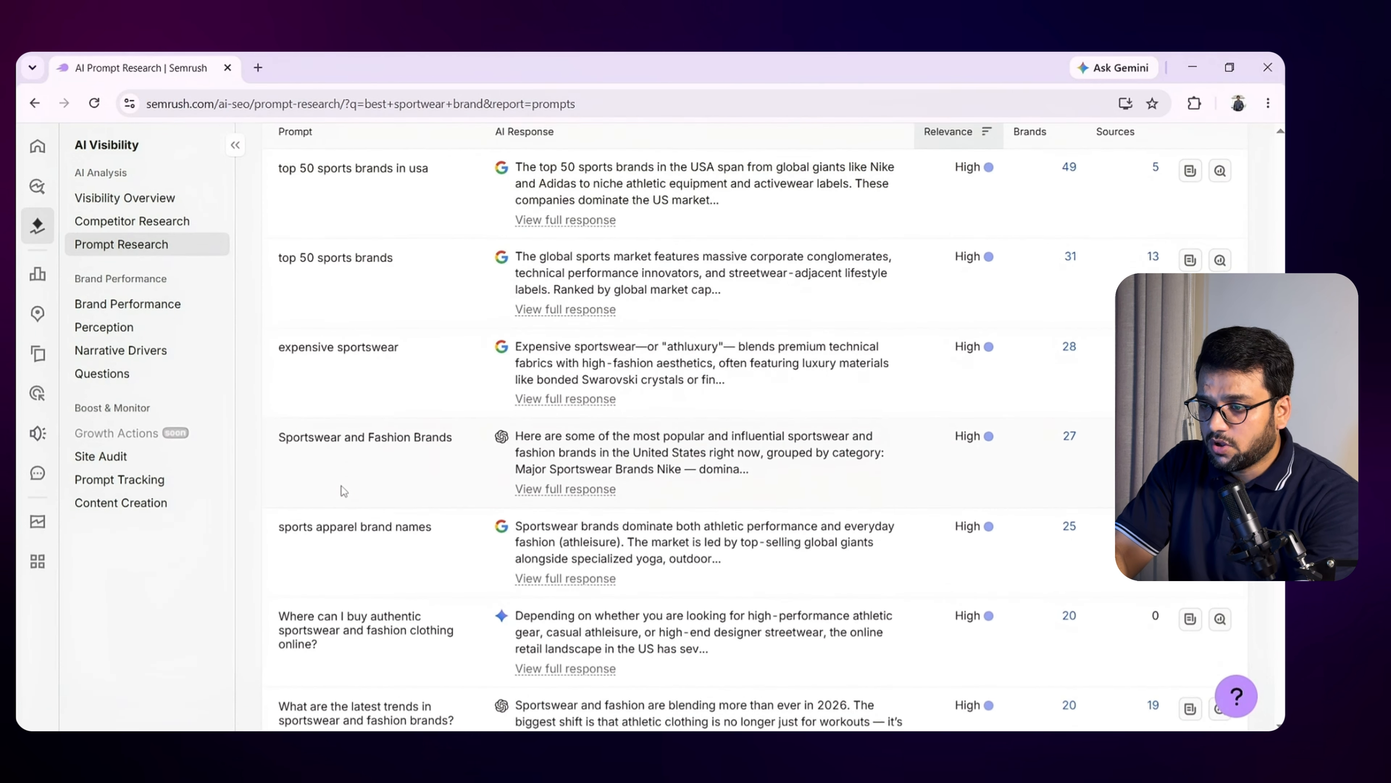
{"action": "scroll", "coordinate": [343, 491], "scroll_direction": "down", "scroll_amount": 3}
Open Prompt Tracking and list the projects for all targets
{"action": "scroll", "coordinate": [343, 490], "scroll_direction": "up", "scroll_amount": 10}
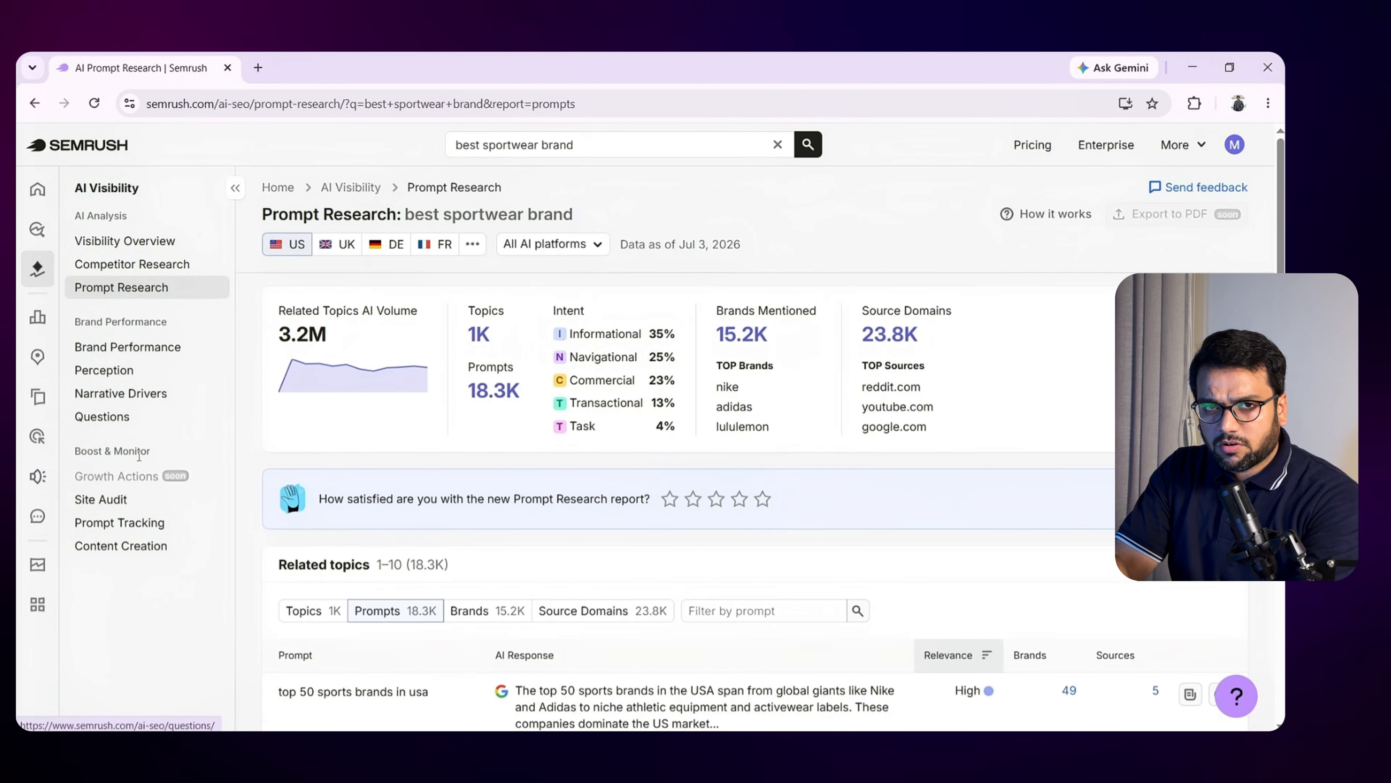
{"action": "left_click", "coordinate": [129, 529]}
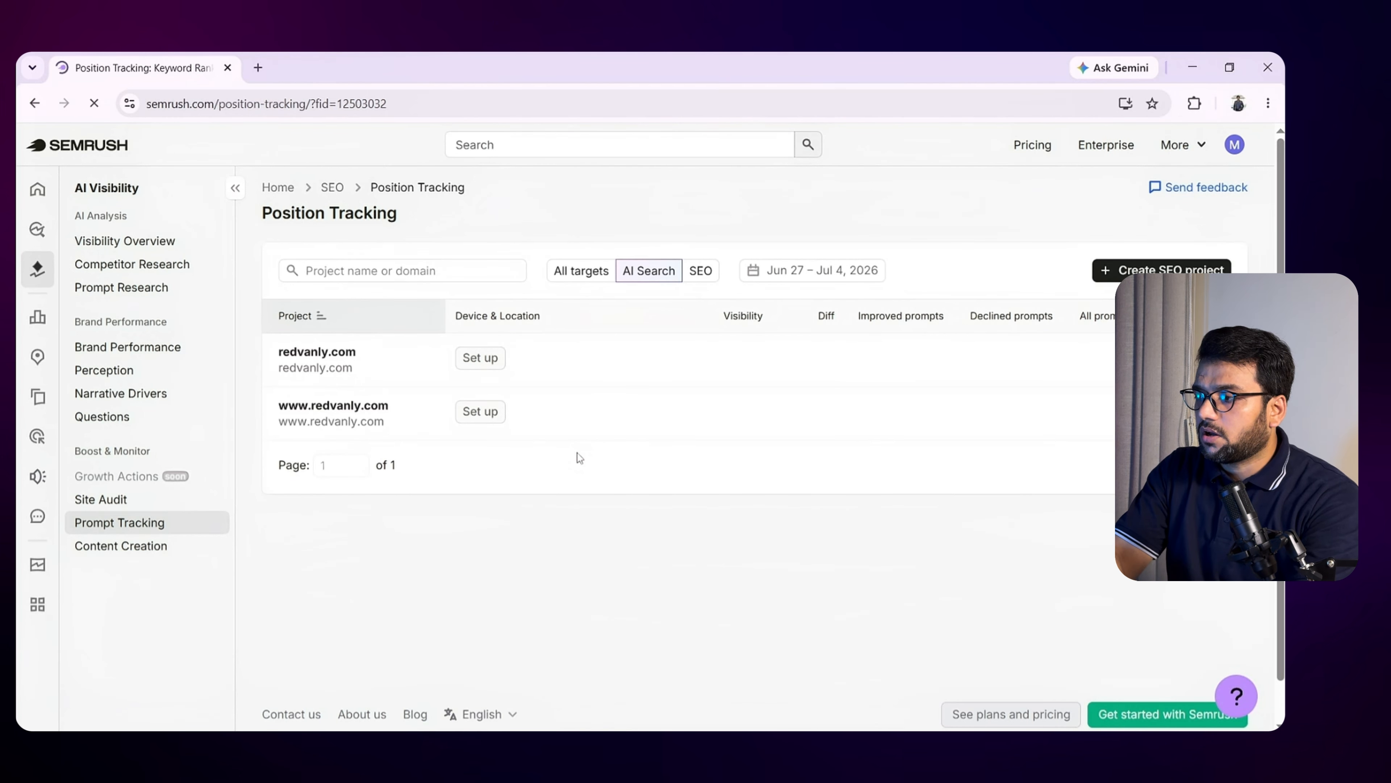
{"action": "left_click", "coordinate": [570, 273]}
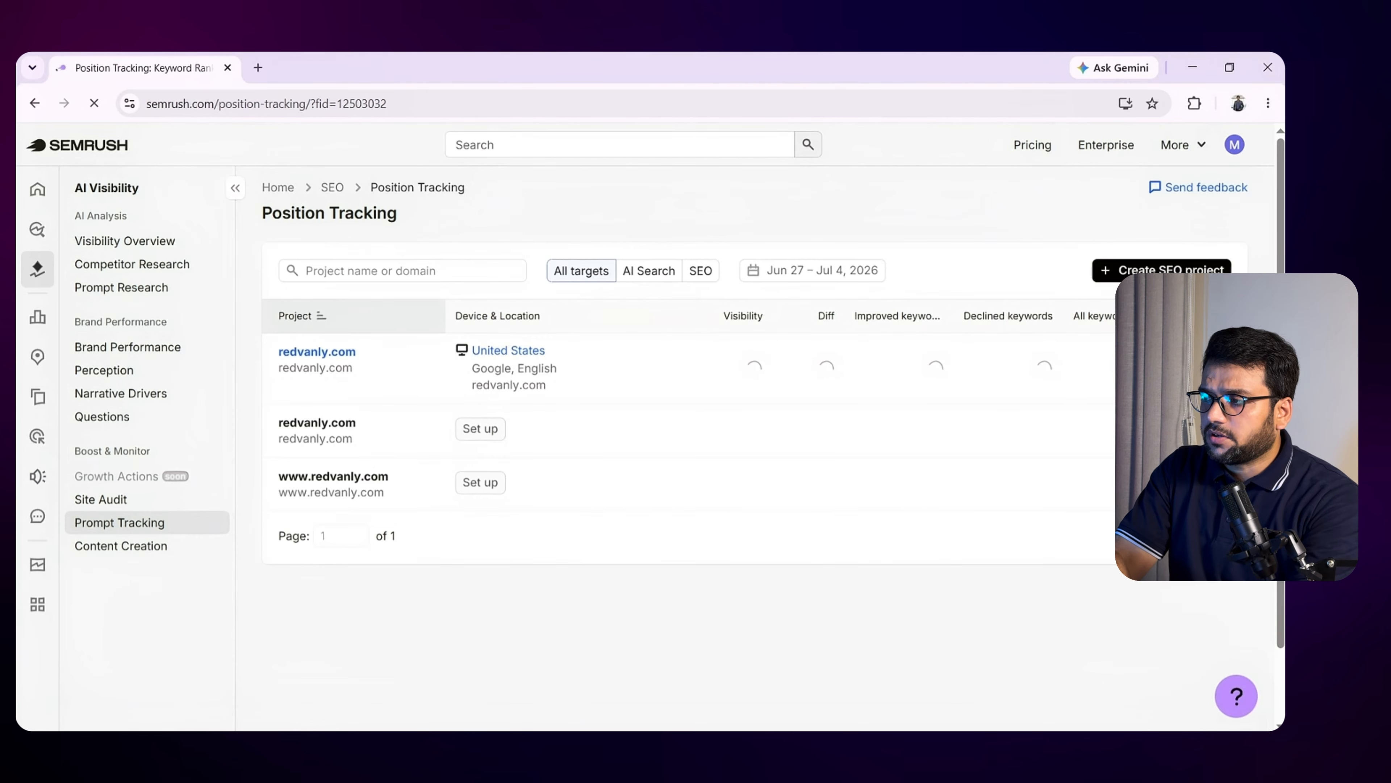
{"action": "left_click", "coordinate": [1161, 270]}
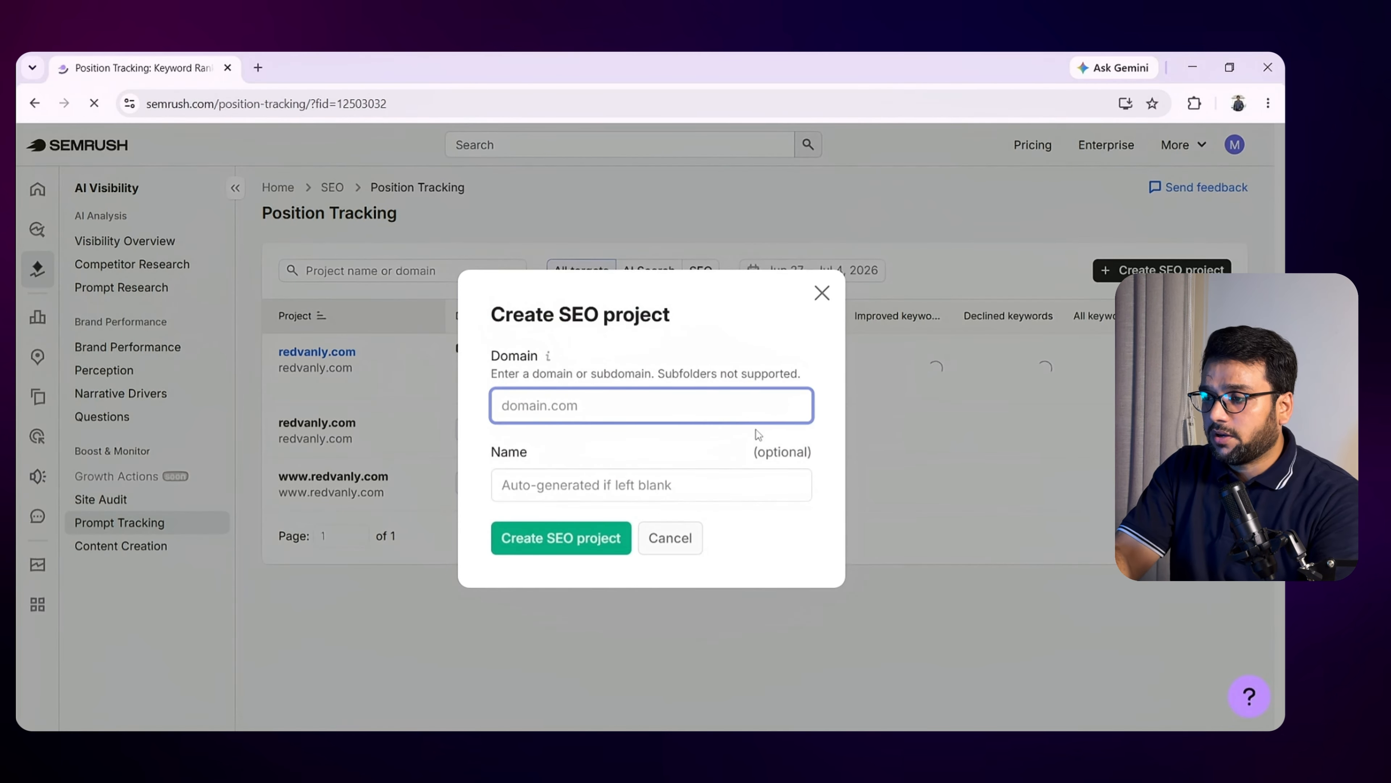
{"action": "left_click", "coordinate": [744, 405]}
{"action": "type", "text": "https://www.redvanly.com/"}
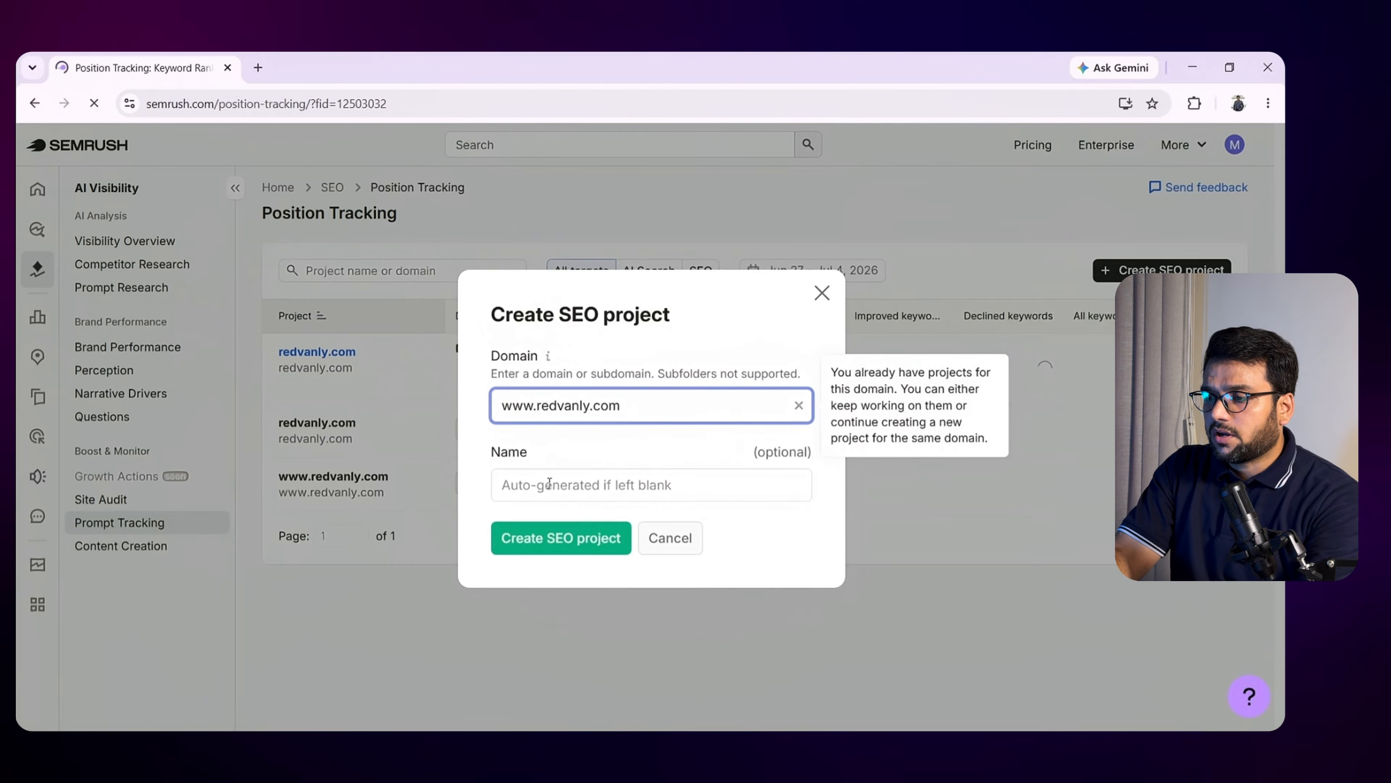
{"action": "left_click", "coordinate": [549, 482]}
{"action": "type", "text": "Test"}
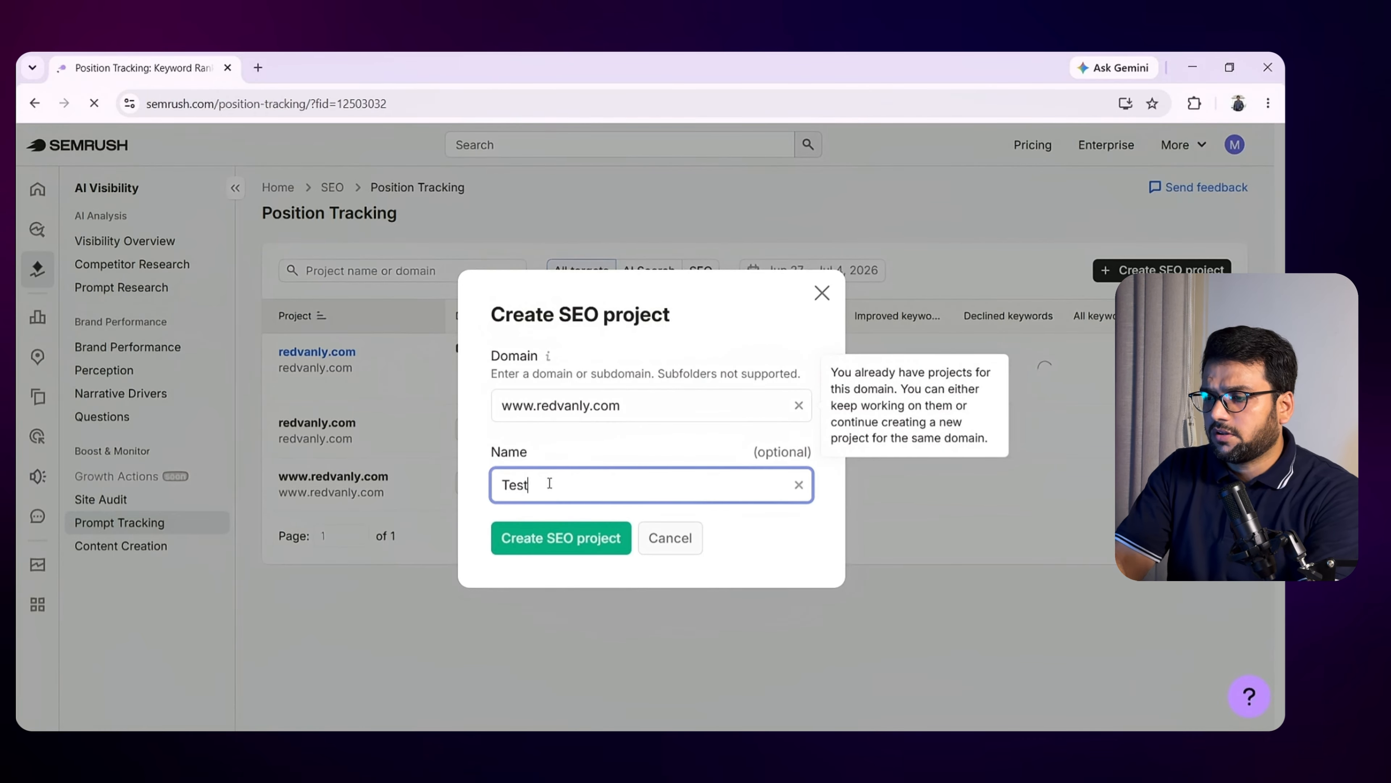
{"action": "left_click", "coordinate": [515, 538]}
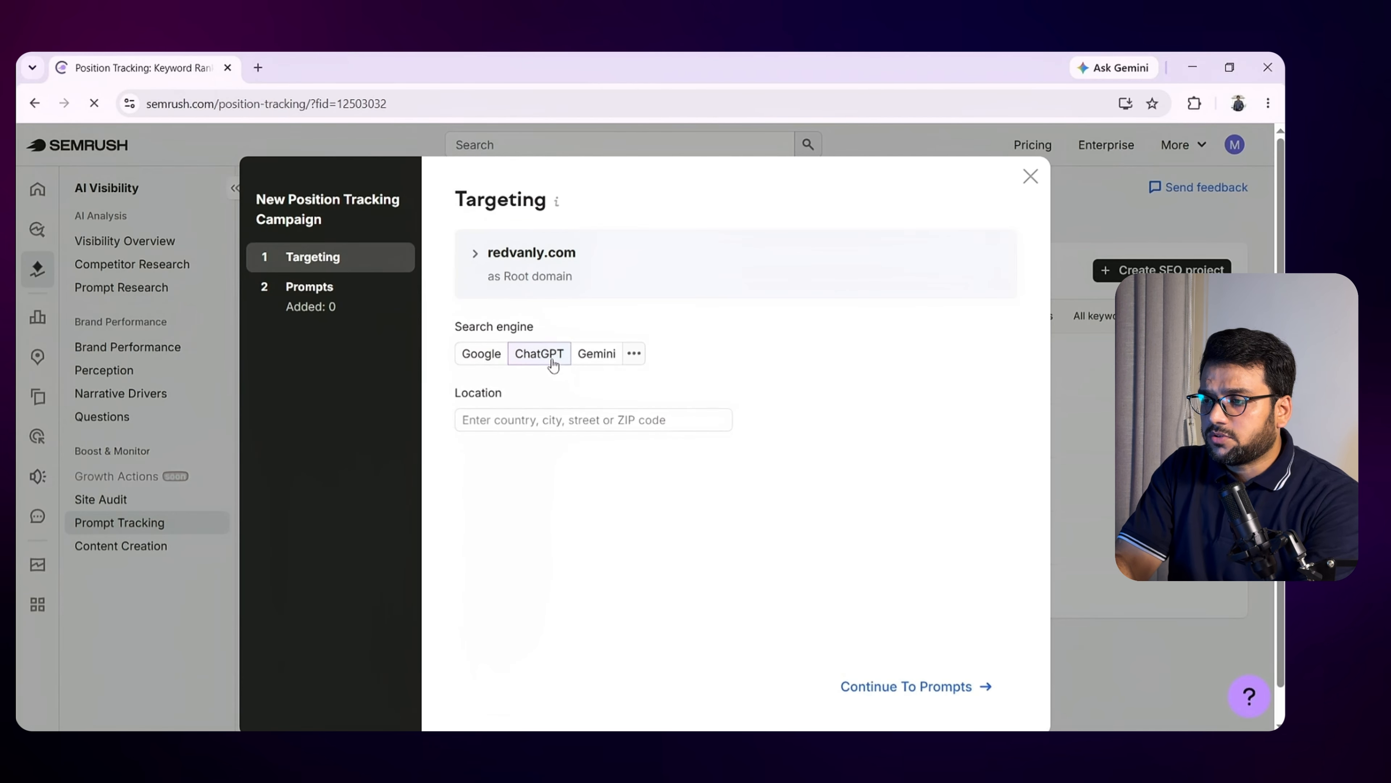
Target ChatGPT in the United States for the new tracking campaign and proceed to its prompts
{"action": "left_click", "coordinate": [527, 419]}
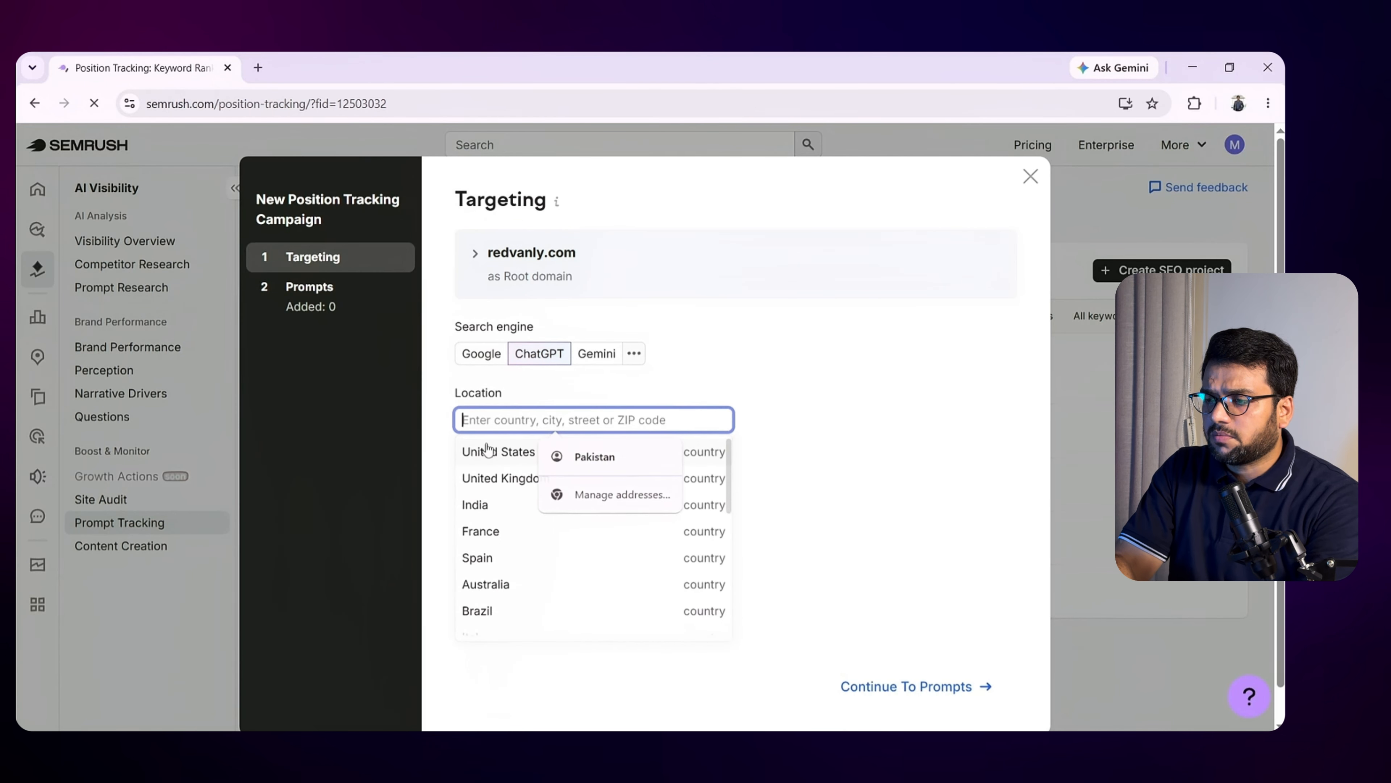
{"action": "left_click", "coordinate": [485, 446]}
{"action": "left_click", "coordinate": [357, 334]}
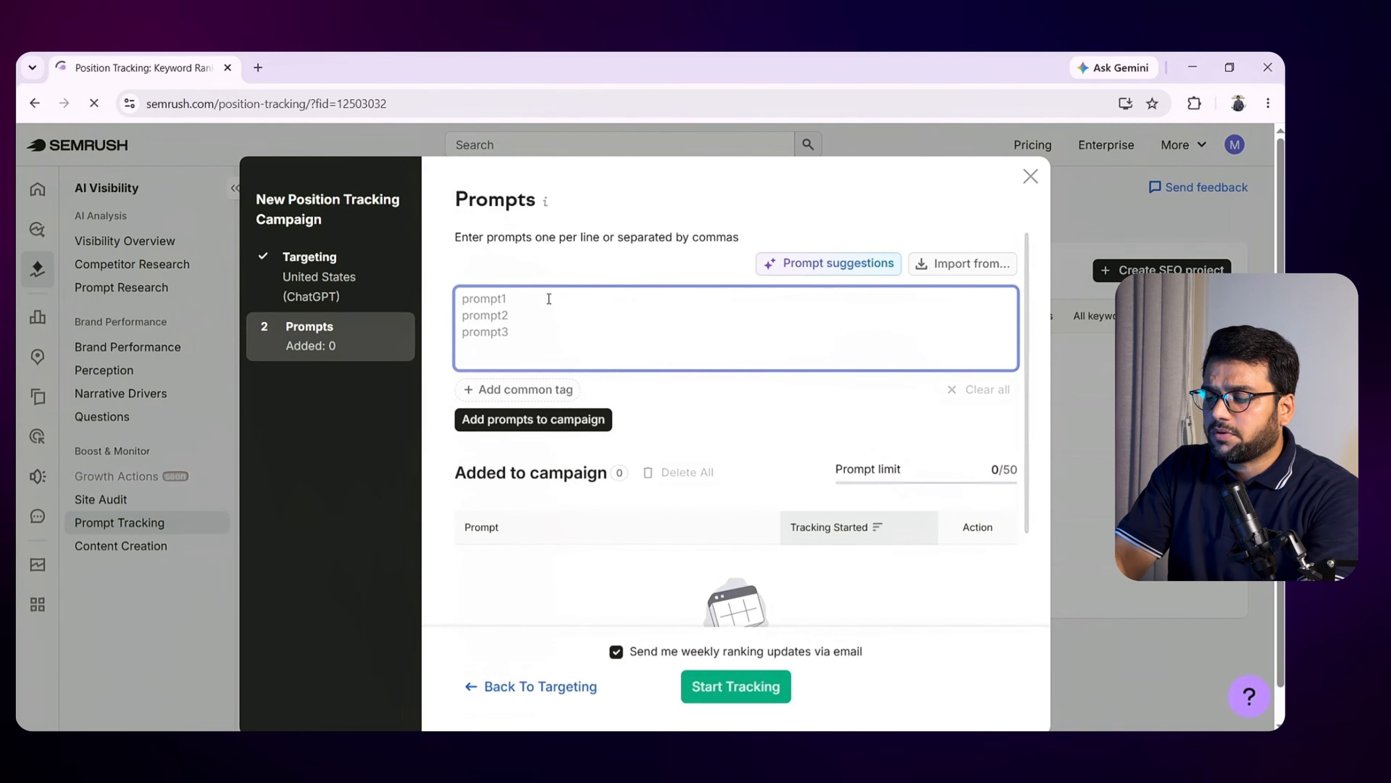
Enter the prompts "affordable sportswear brands" and "premium sportwear" on separate lines and start tracking the campaign
{"action": "type", "text": "affordable "}
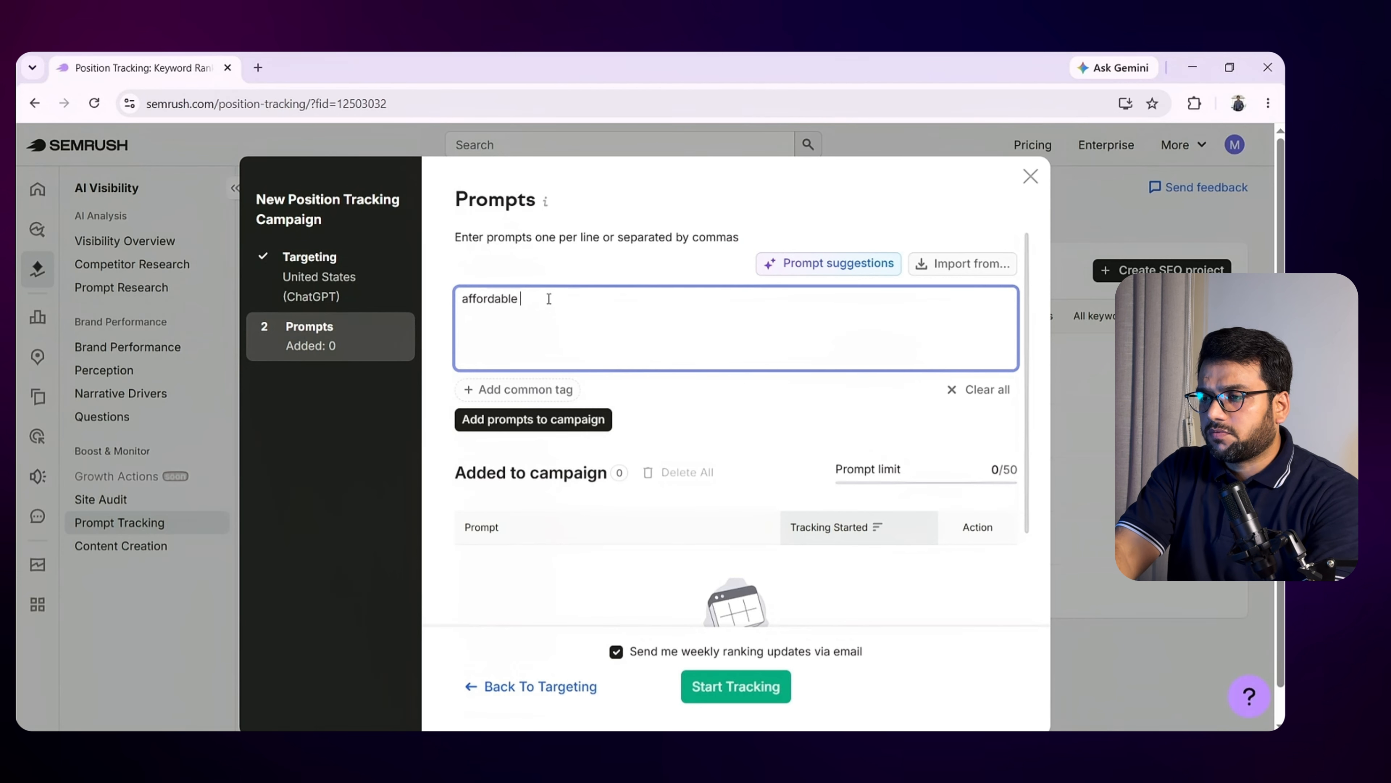
{"action": "type", "text": "sports"}
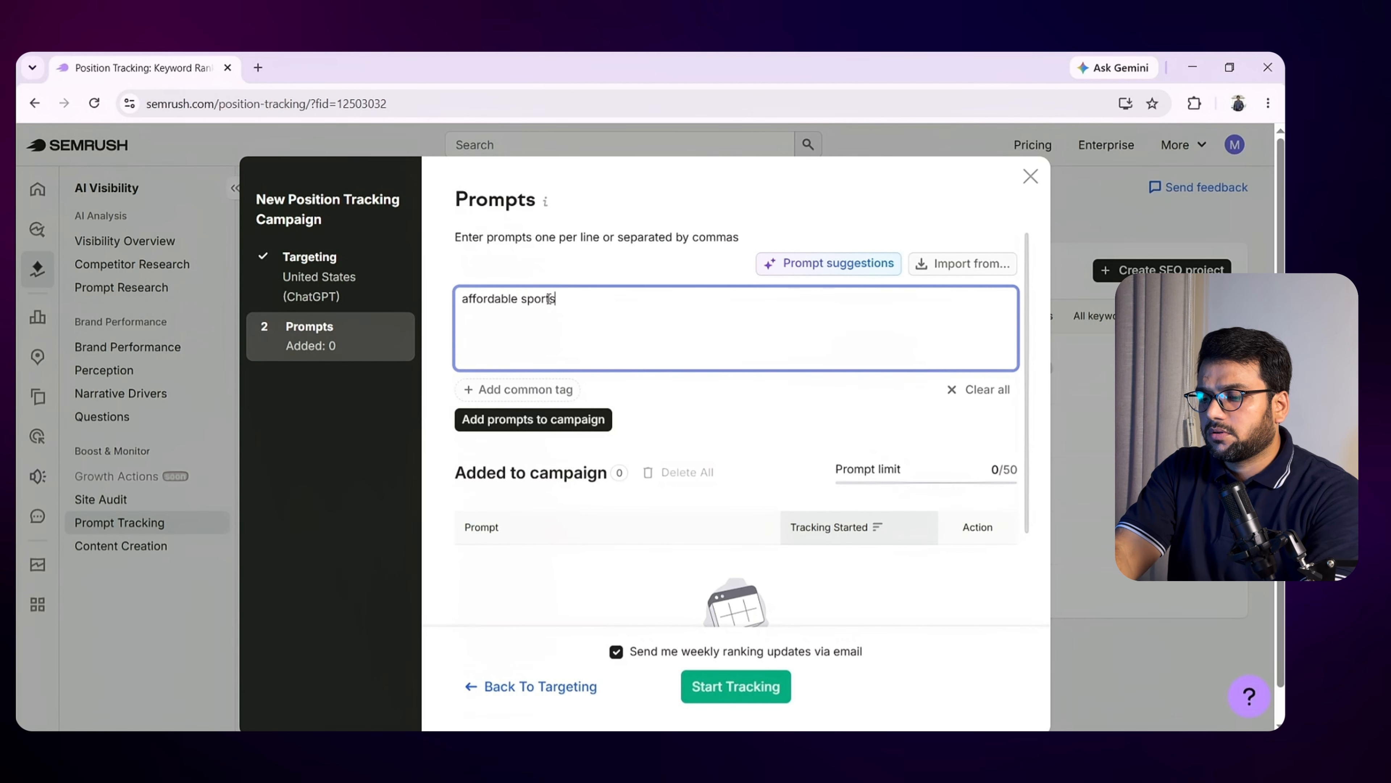
{"action": "type", "text": "wear brands"}
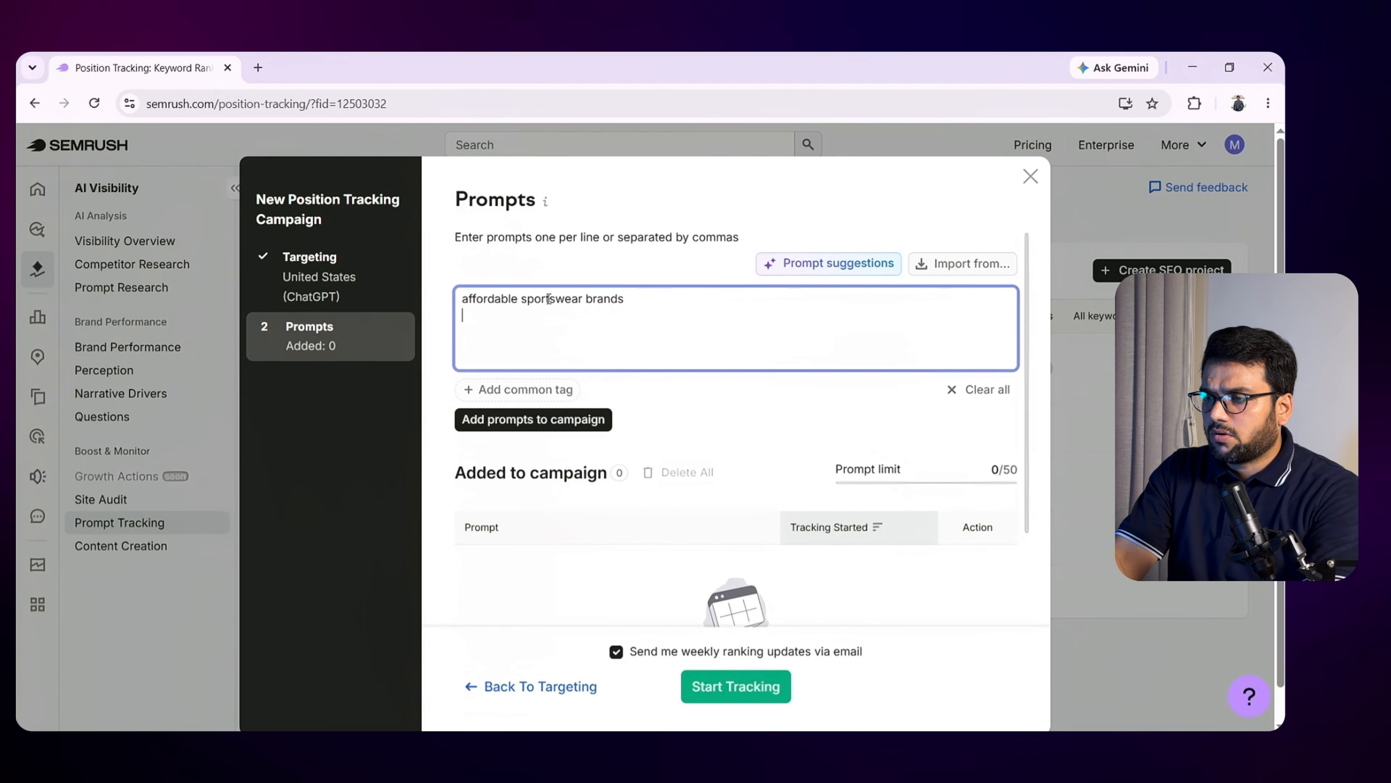
{"action": "key", "text": "Return"}
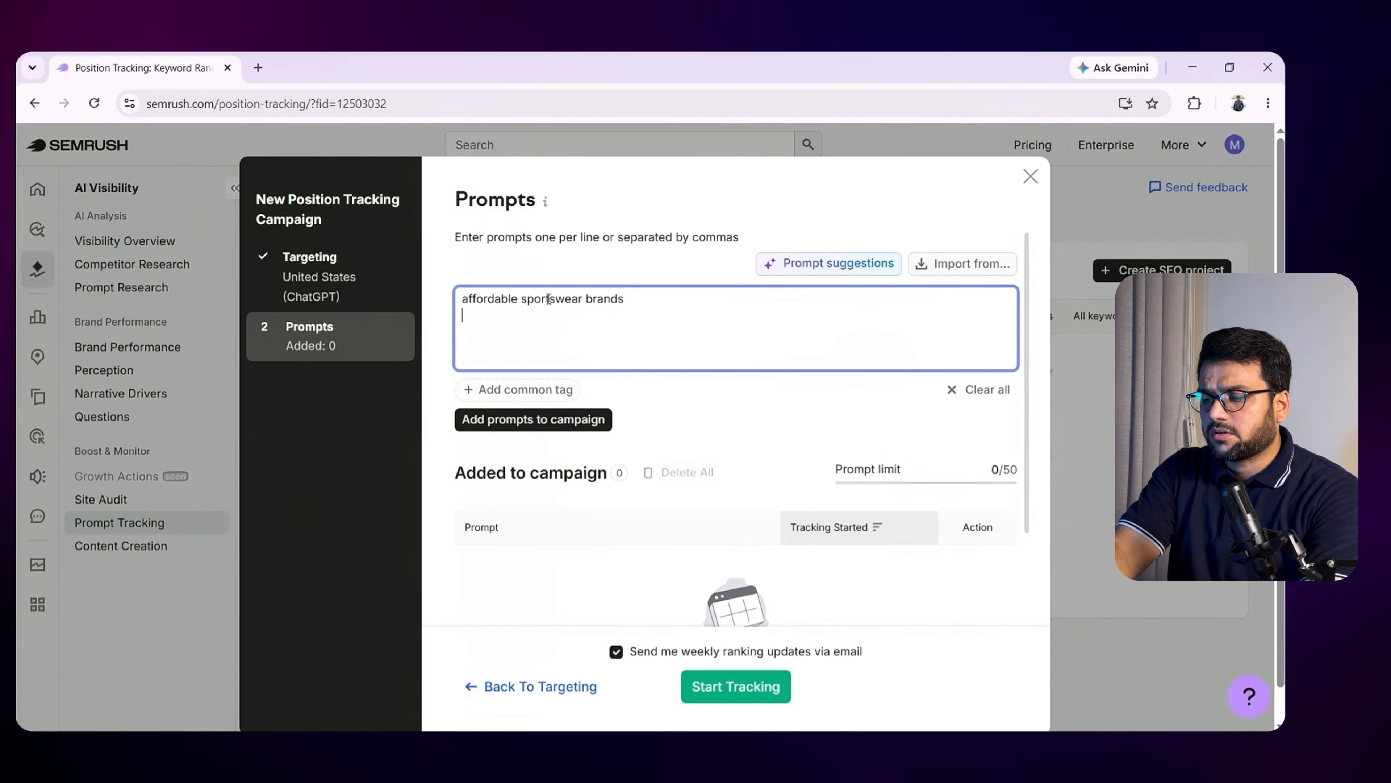
{"action": "type", "text": "premium "}
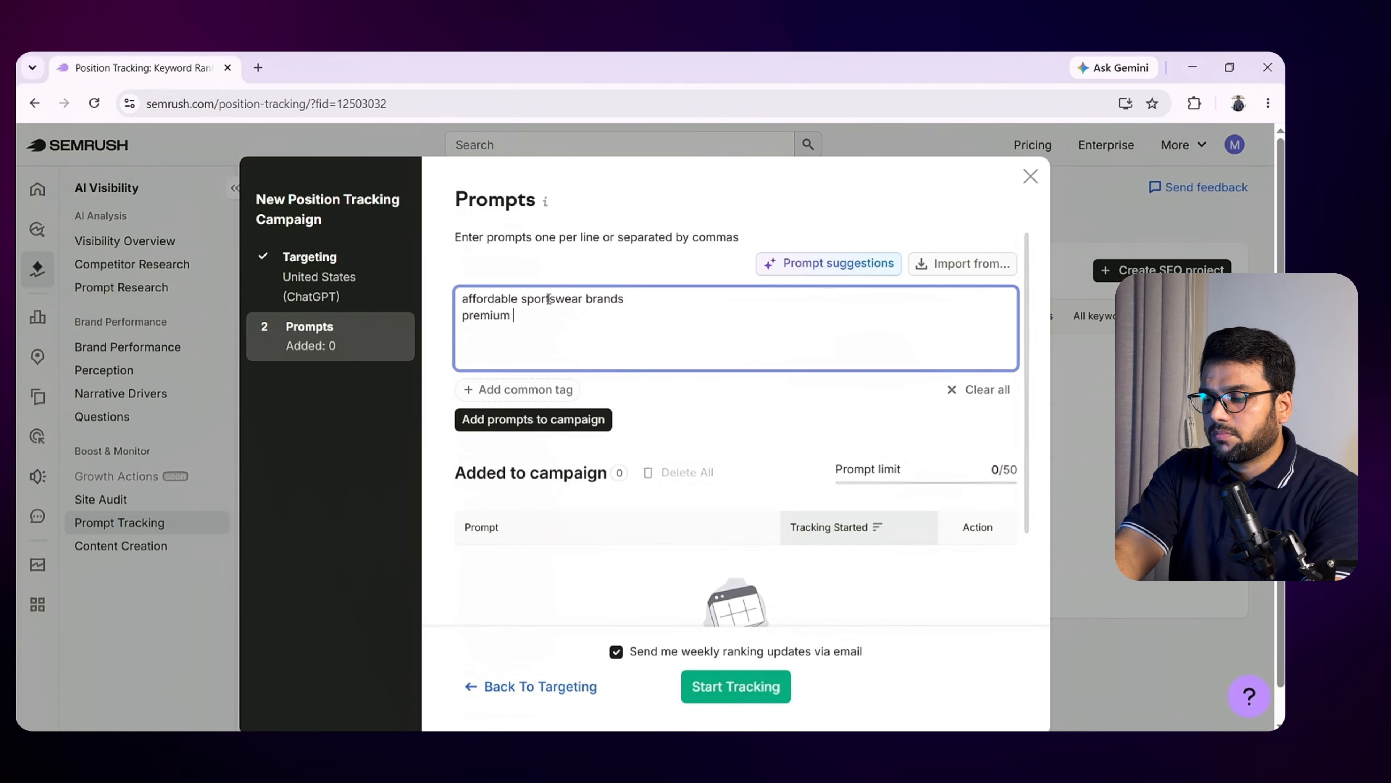
{"action": "type", "text": "sportwear"}
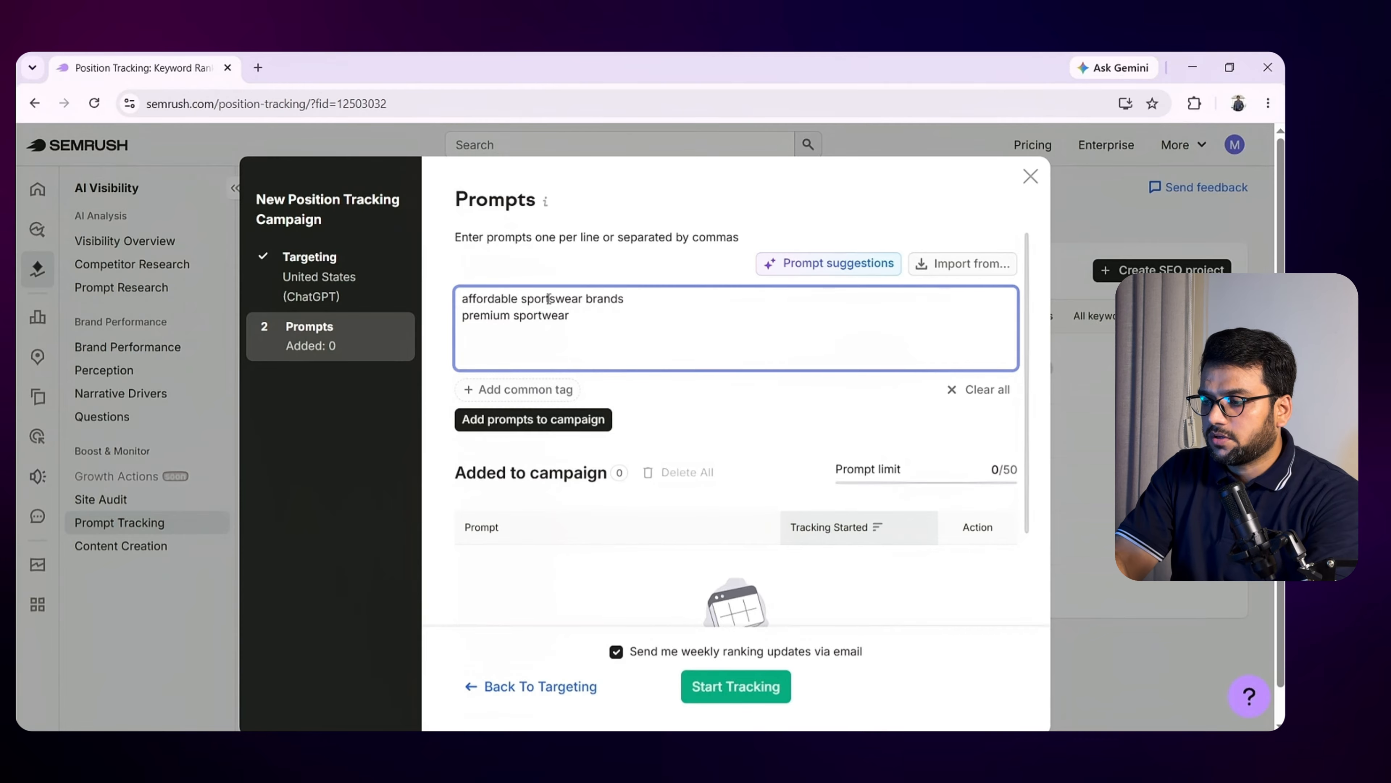
{"action": "left_click", "coordinate": [723, 688]}
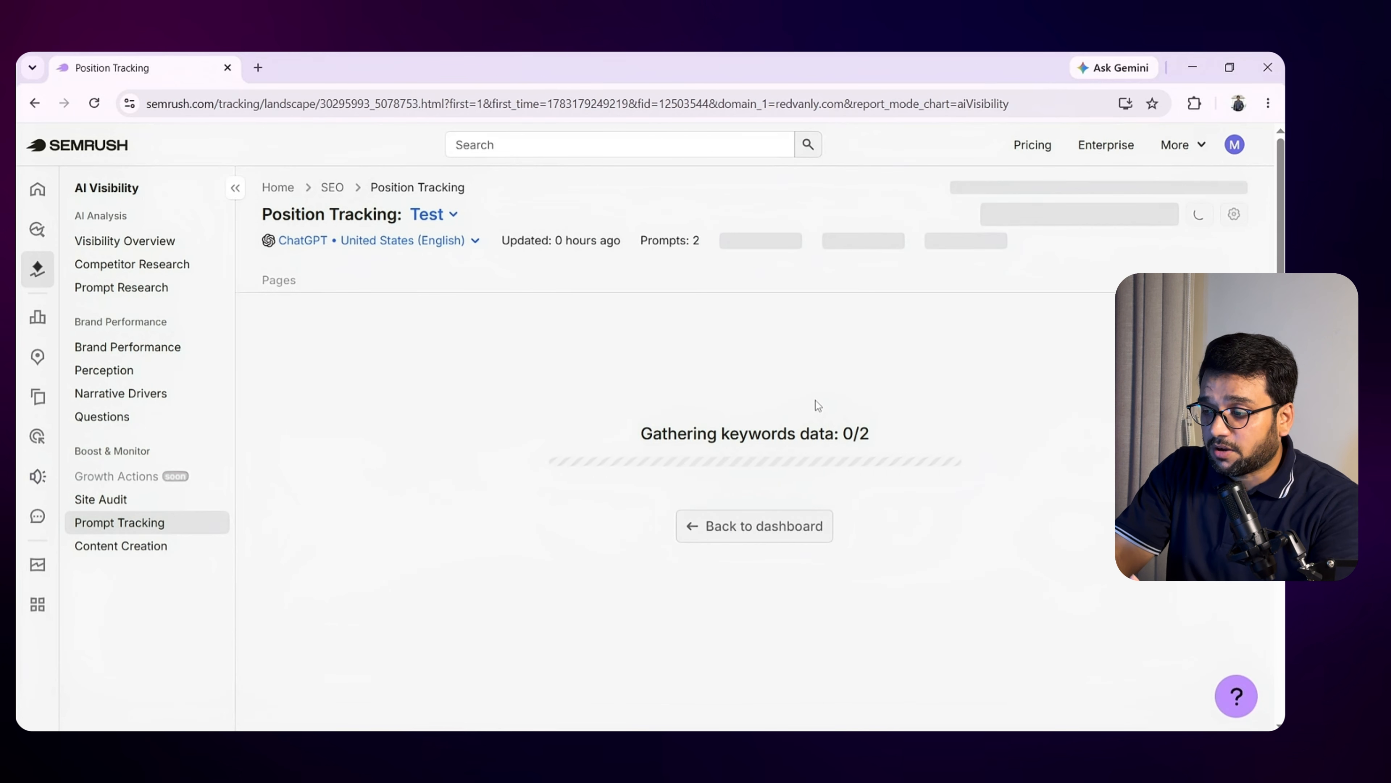
Return to the campaign list, open the redvanly.com Google campaign and review its visibility, estimated traffic, average position and top keywords
{"action": "left_click", "coordinate": [717, 539]}
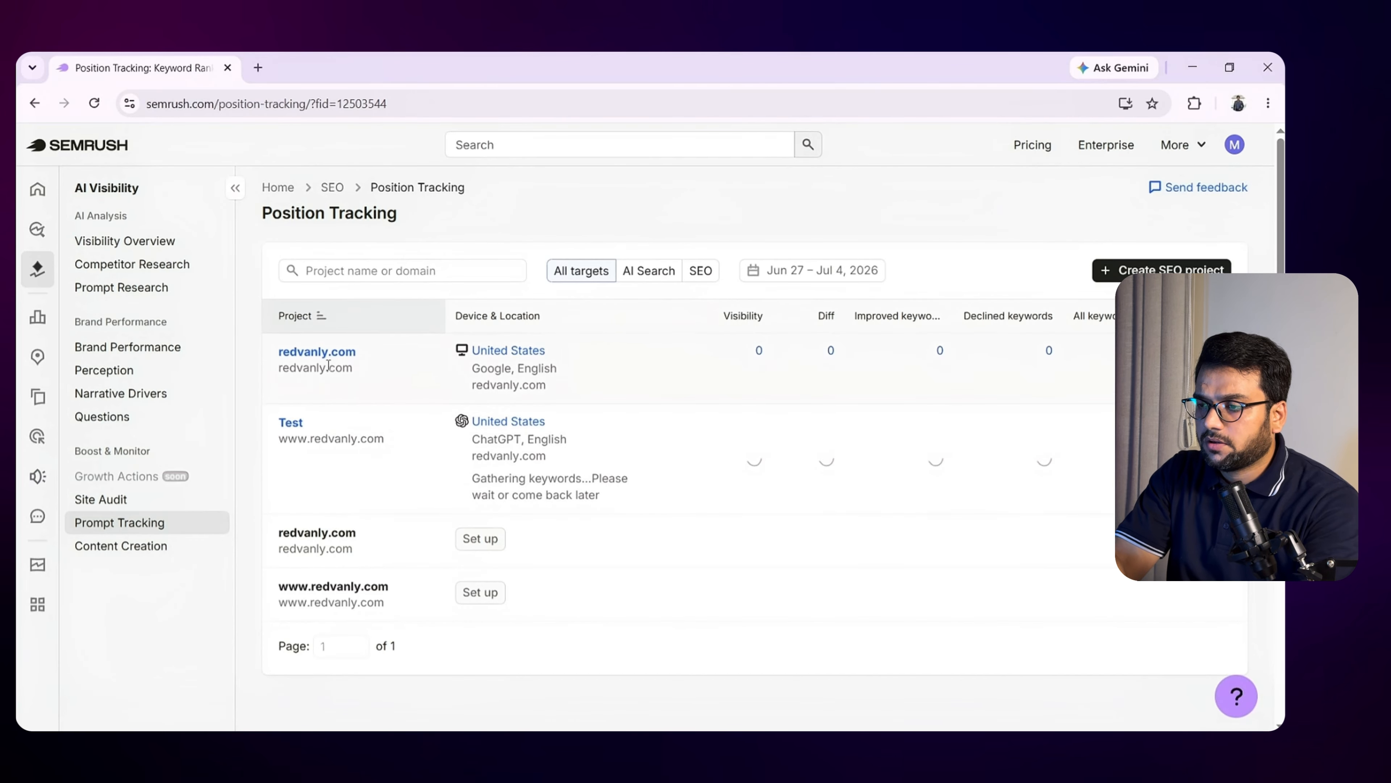
{"action": "left_click", "coordinate": [338, 353]}
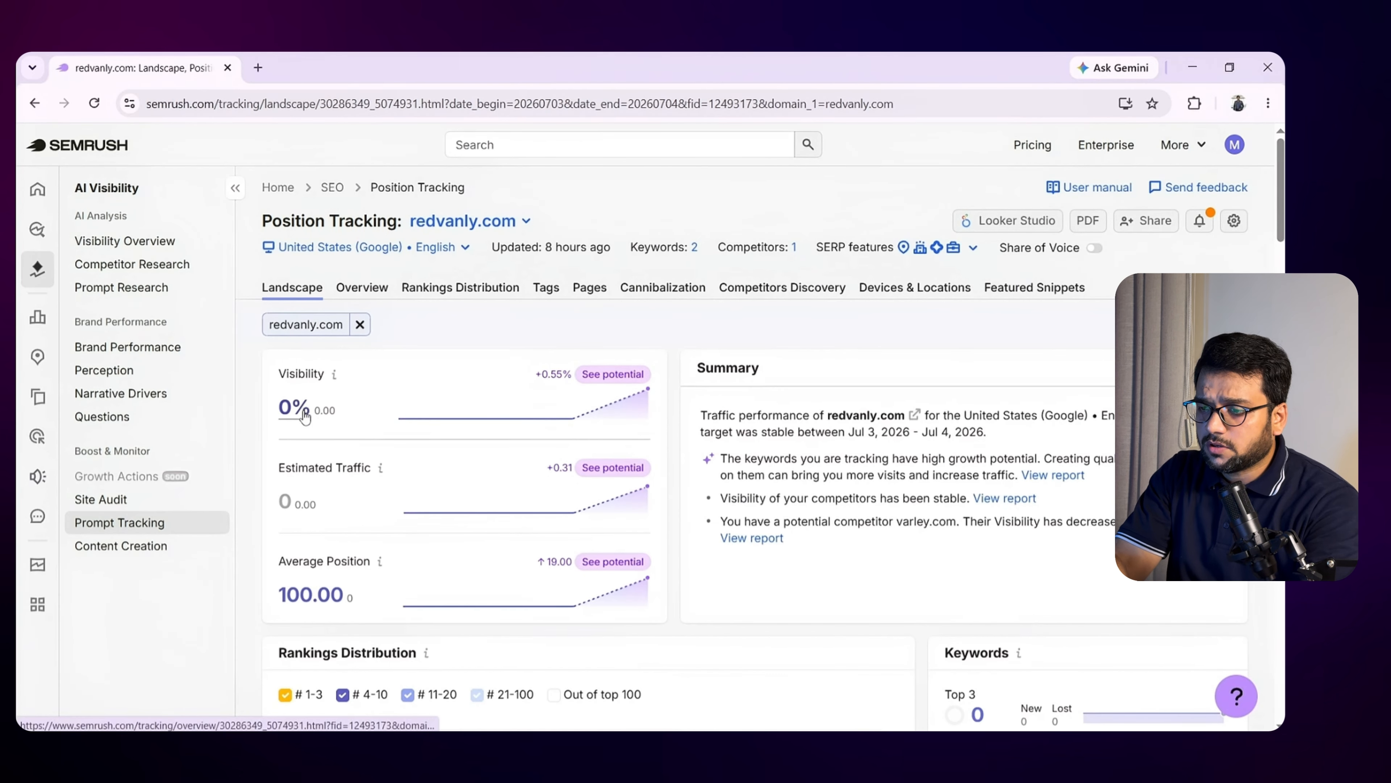
{"action": "scroll", "coordinate": [324, 594], "scroll_direction": "down", "scroll_amount": 1}
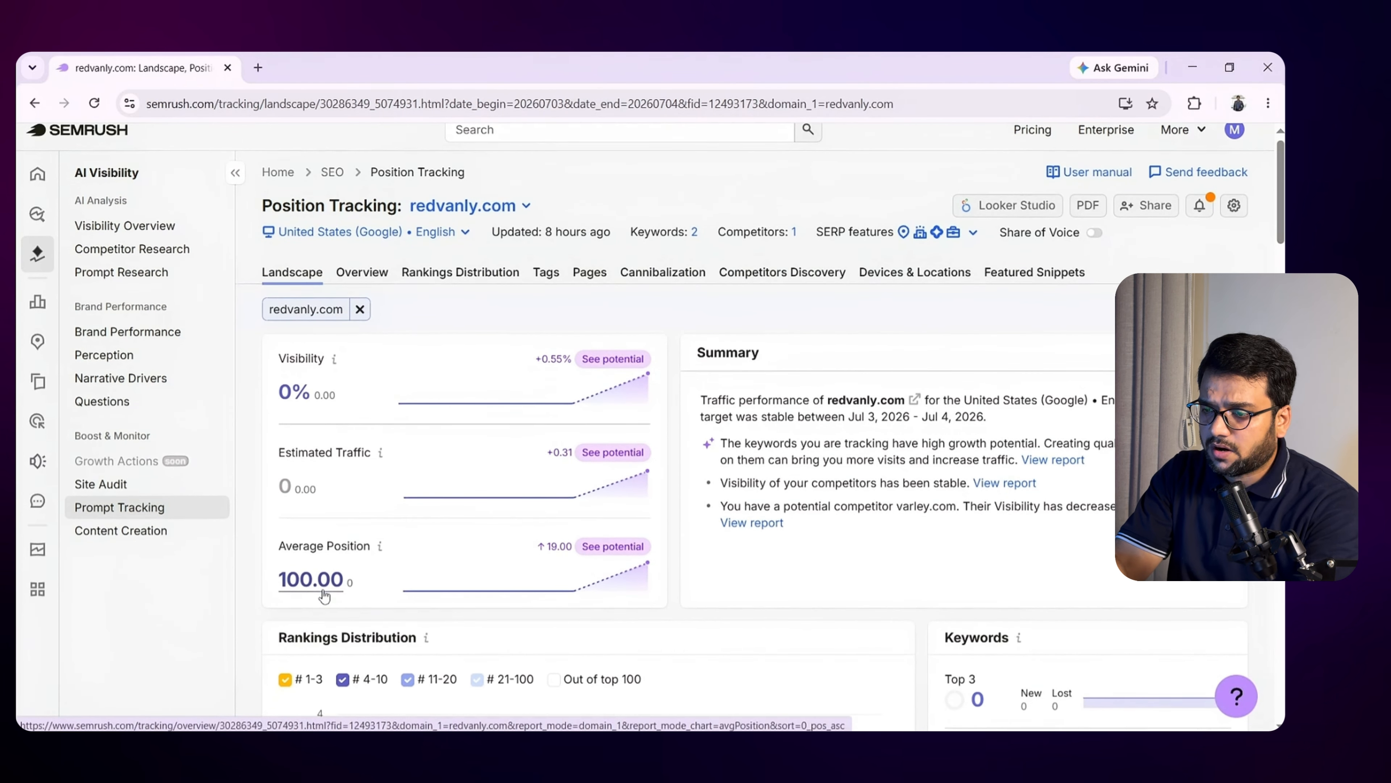
{"action": "scroll", "coordinate": [319, 471], "scroll_direction": "down", "scroll_amount": 10}
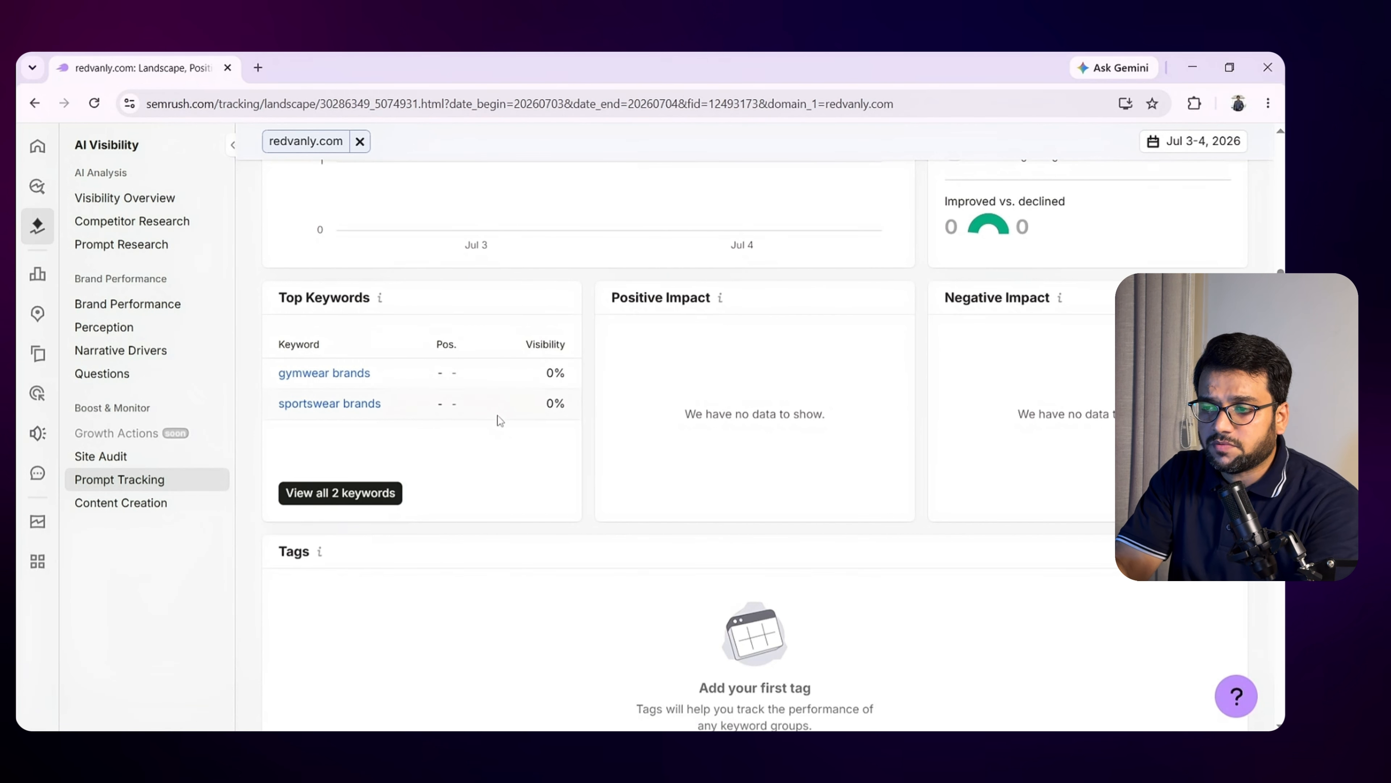
{"action": "scroll", "coordinate": [499, 420], "scroll_direction": "up", "scroll_amount": 10}
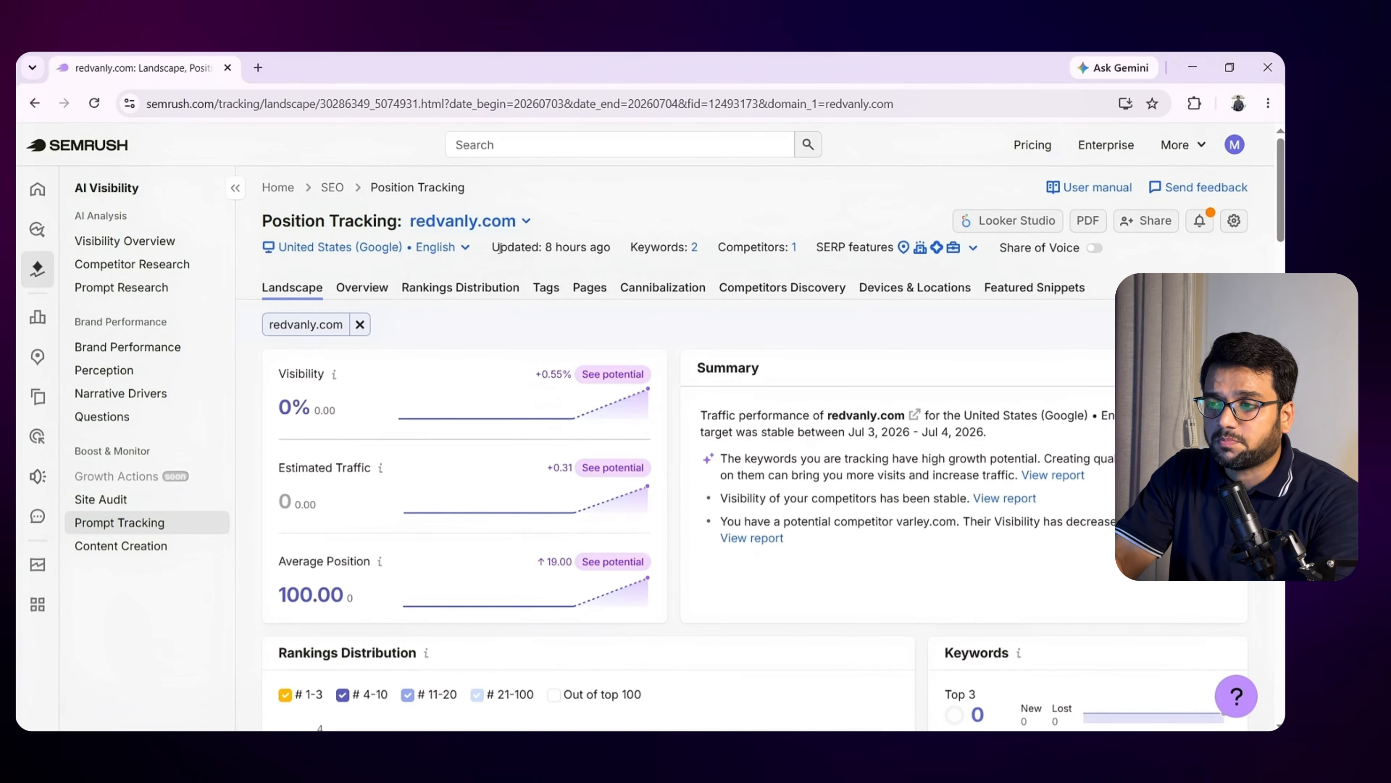
{"action": "mouse_move", "coordinate": [499, 248]}
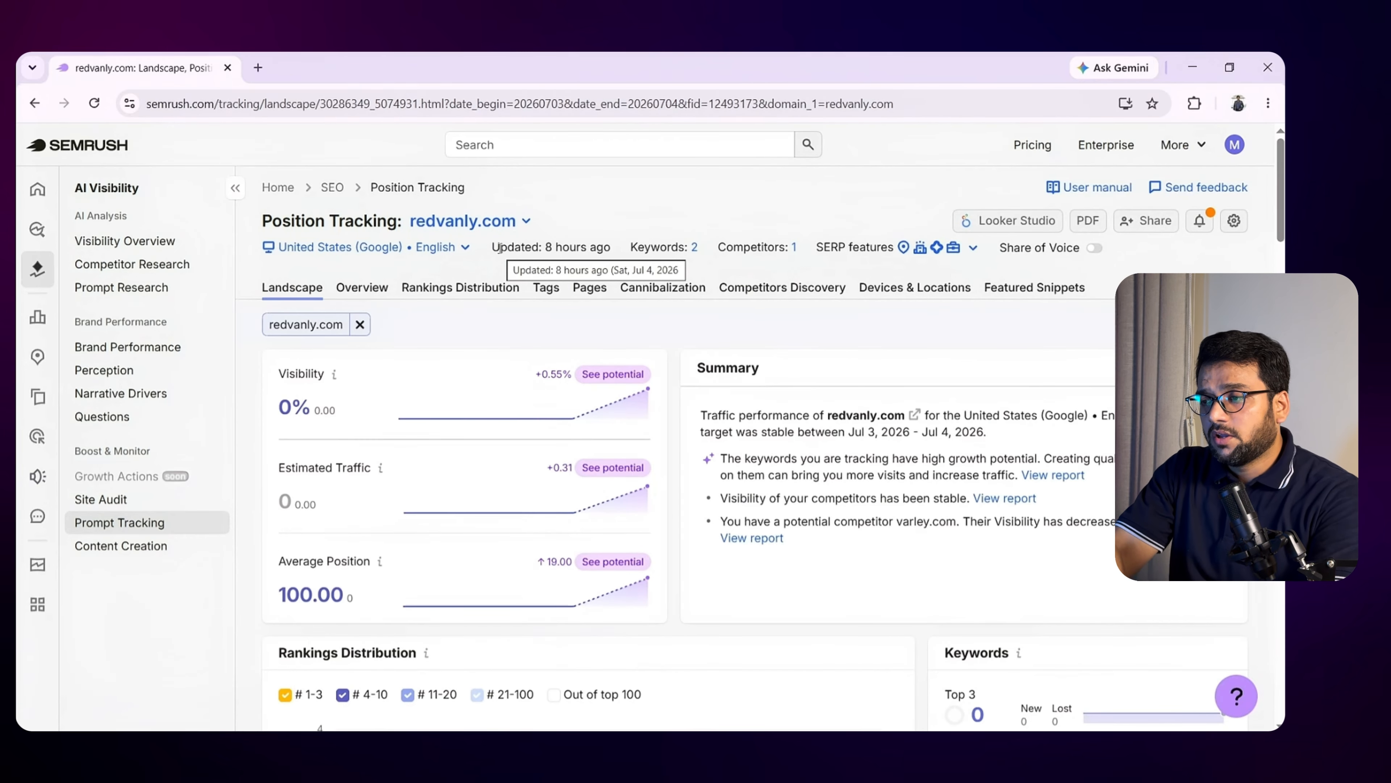
{"action": "mouse_move", "coordinate": [408, 418]}
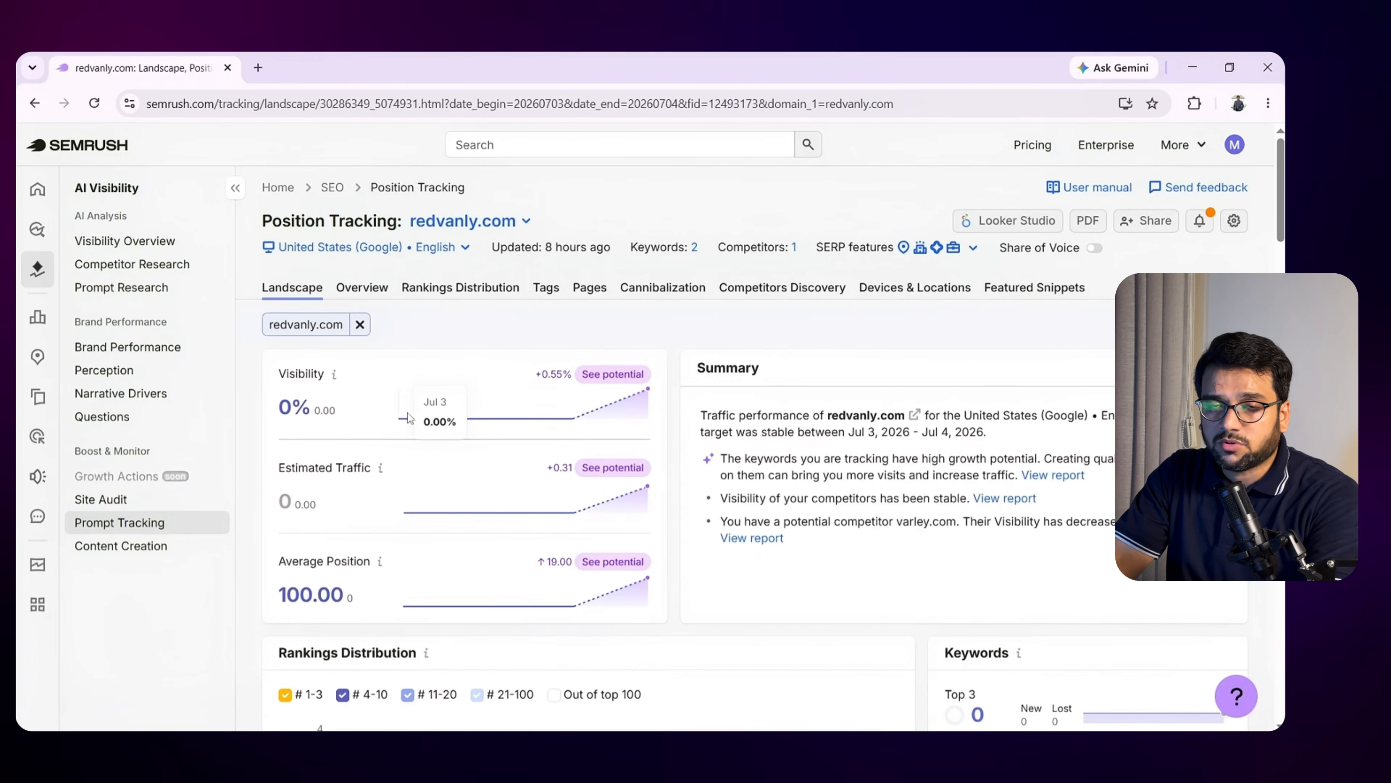
Open the Brand Performance report for redvanly.com and look over its insights and compared brands
{"action": "left_click", "coordinate": [204, 361]}
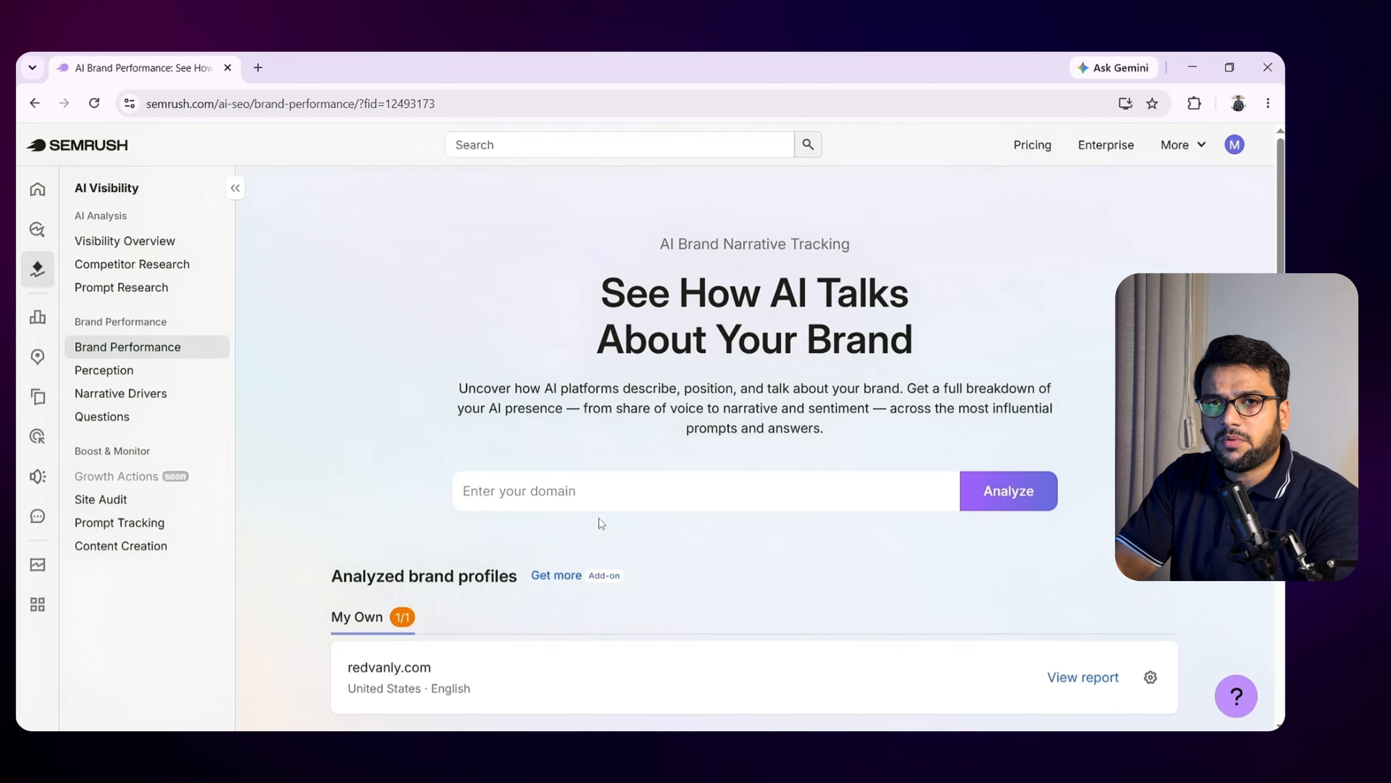
{"action": "scroll", "coordinate": [600, 523], "scroll_direction": "down", "scroll_amount": 5}
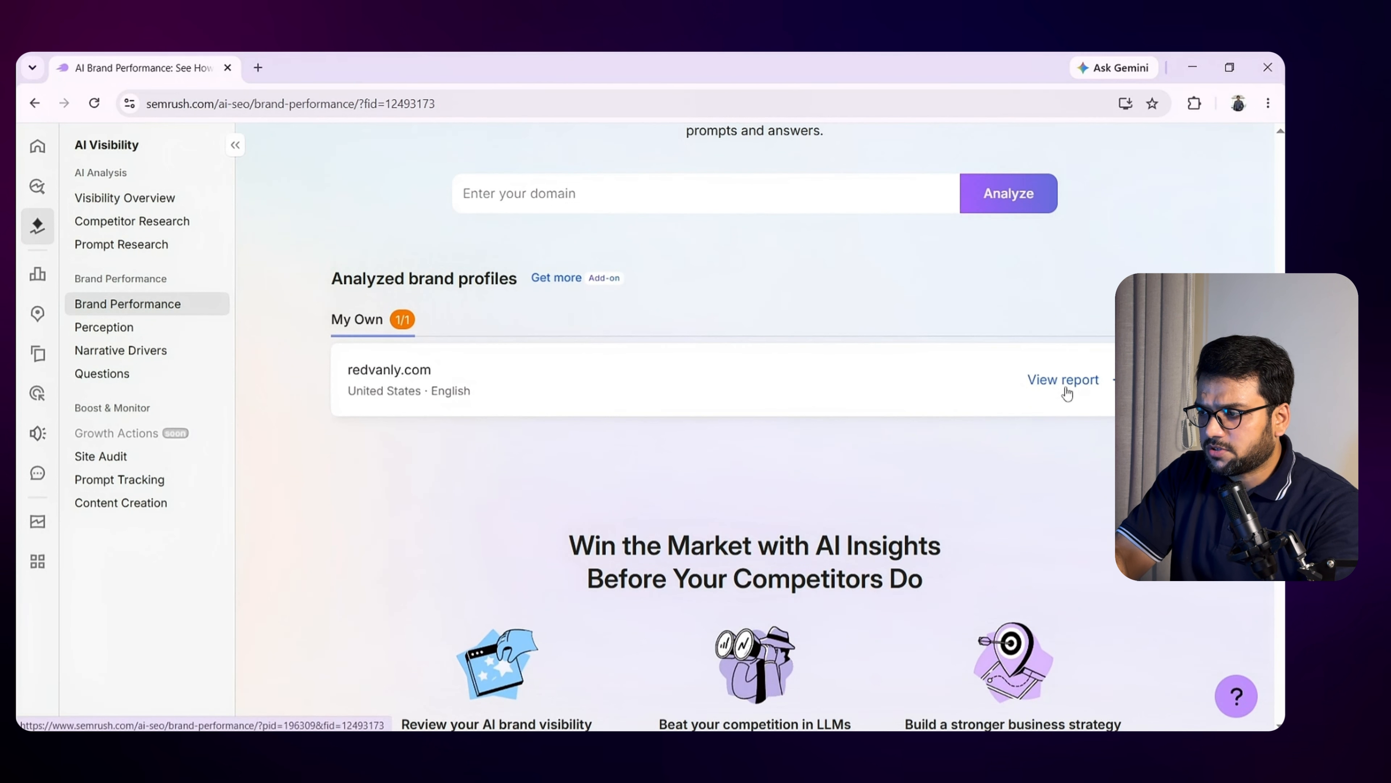
{"action": "left_click", "coordinate": [1065, 391]}
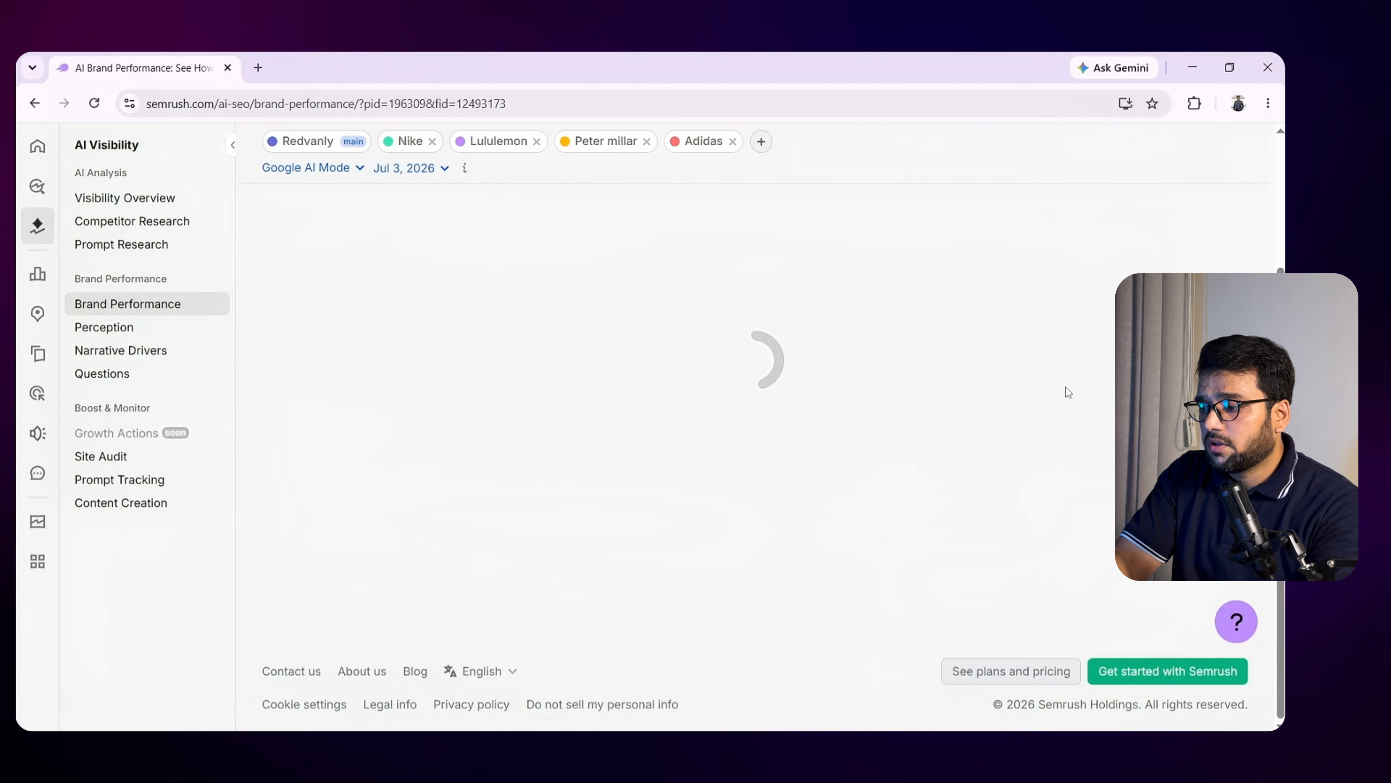
{"action": "scroll", "coordinate": [1067, 392], "scroll_direction": "up", "scroll_amount": 3}
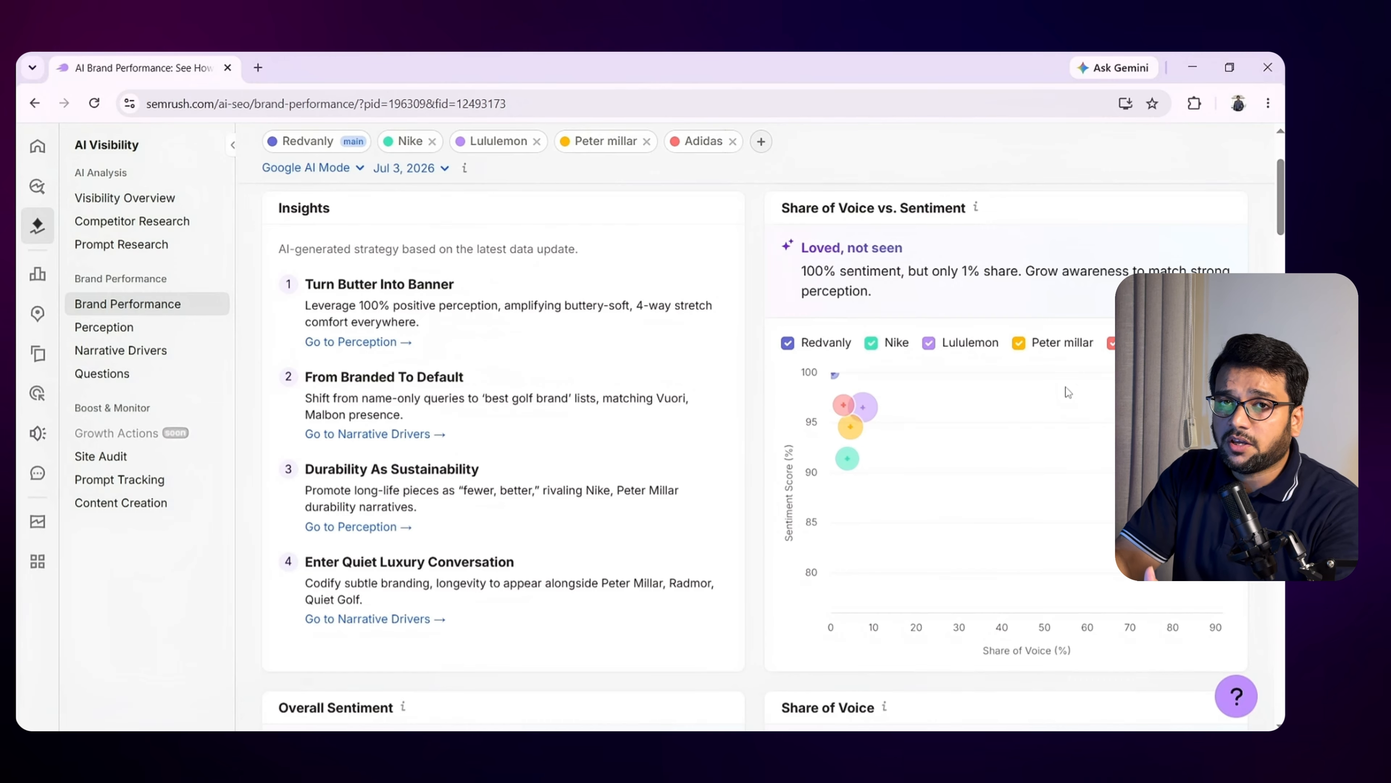
{"action": "scroll", "coordinate": [1102, 196], "scroll_direction": "up", "scroll_amount": 3}
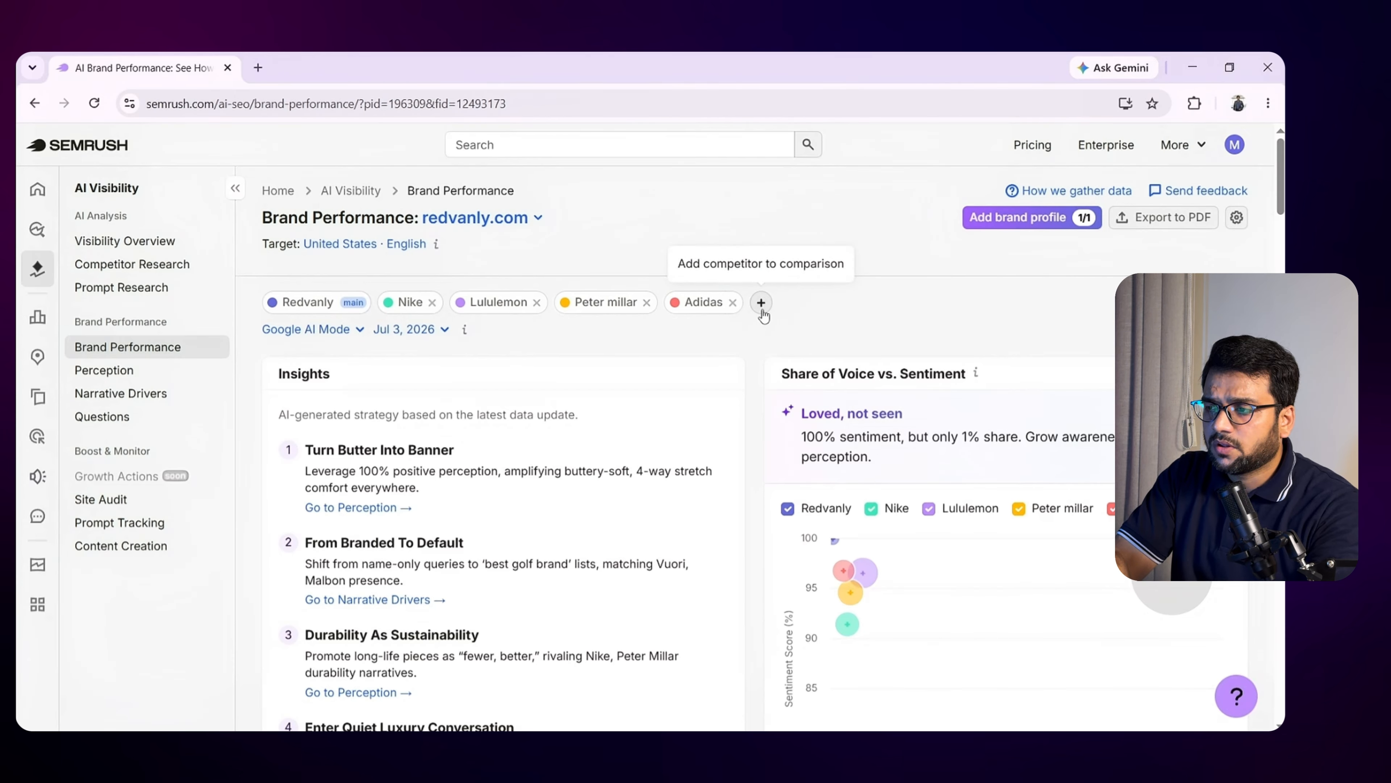
List the mentioned competitors available for comparison and switch the Brand Performance report to ChatGPT
{"action": "left_click", "coordinate": [761, 302]}
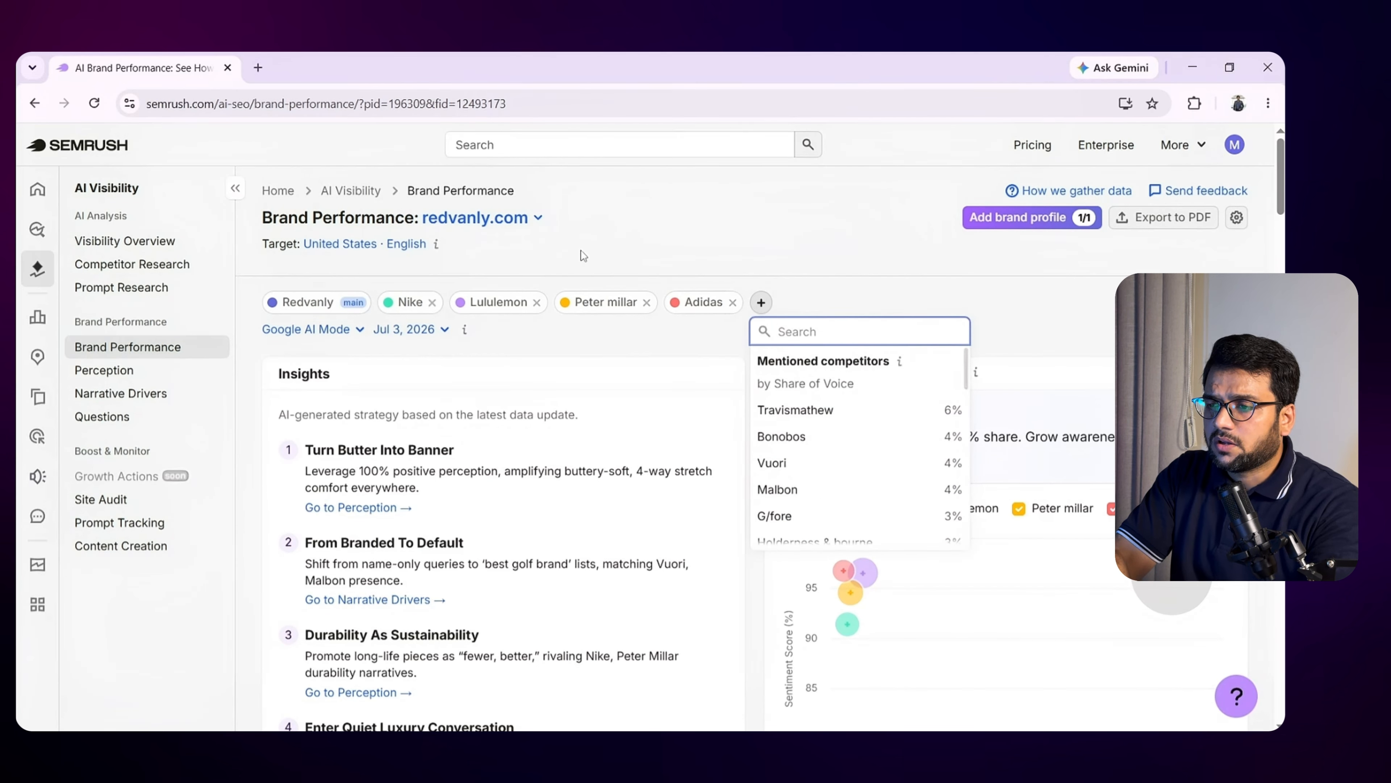
{"action": "left_click", "coordinate": [363, 331]}
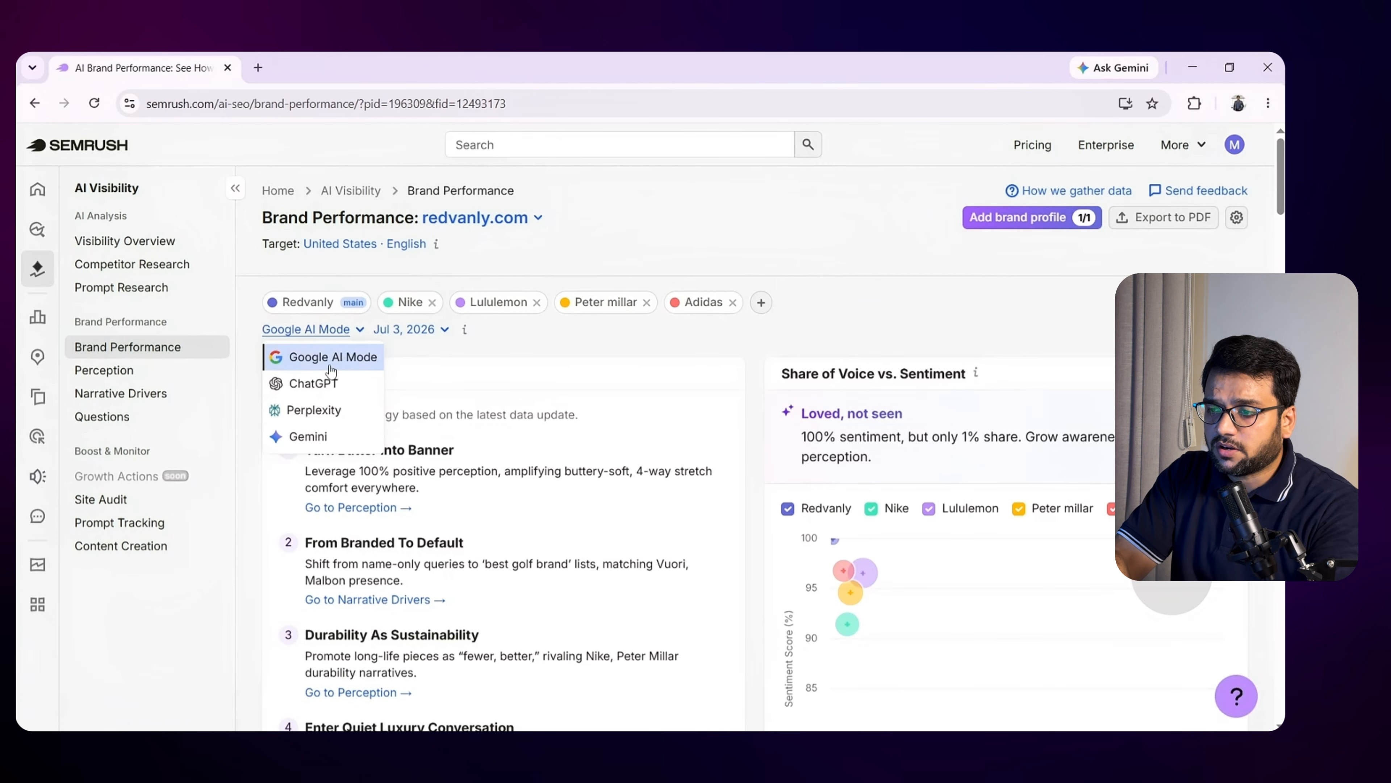
{"action": "left_click", "coordinate": [309, 387]}
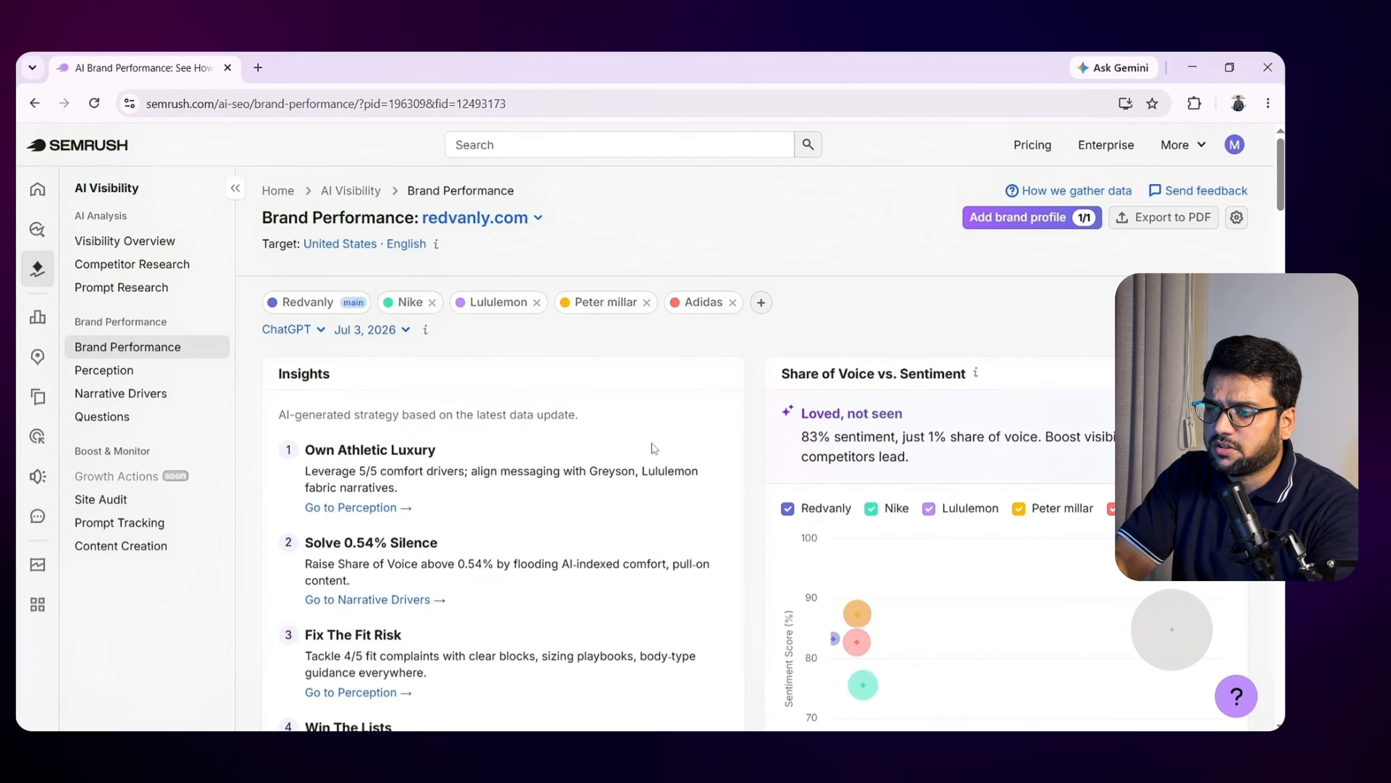
Examine the ChatGPT insights, Redvanly's point in Share of Voice vs. Sentiment, and the Overall Sentiment and Share of Voice charts
{"action": "scroll", "coordinate": [1138, 273], "scroll_direction": "down", "scroll_amount": 3}
{"action": "scroll", "coordinate": [1060, 257], "scroll_direction": "up", "scroll_amount": 1}
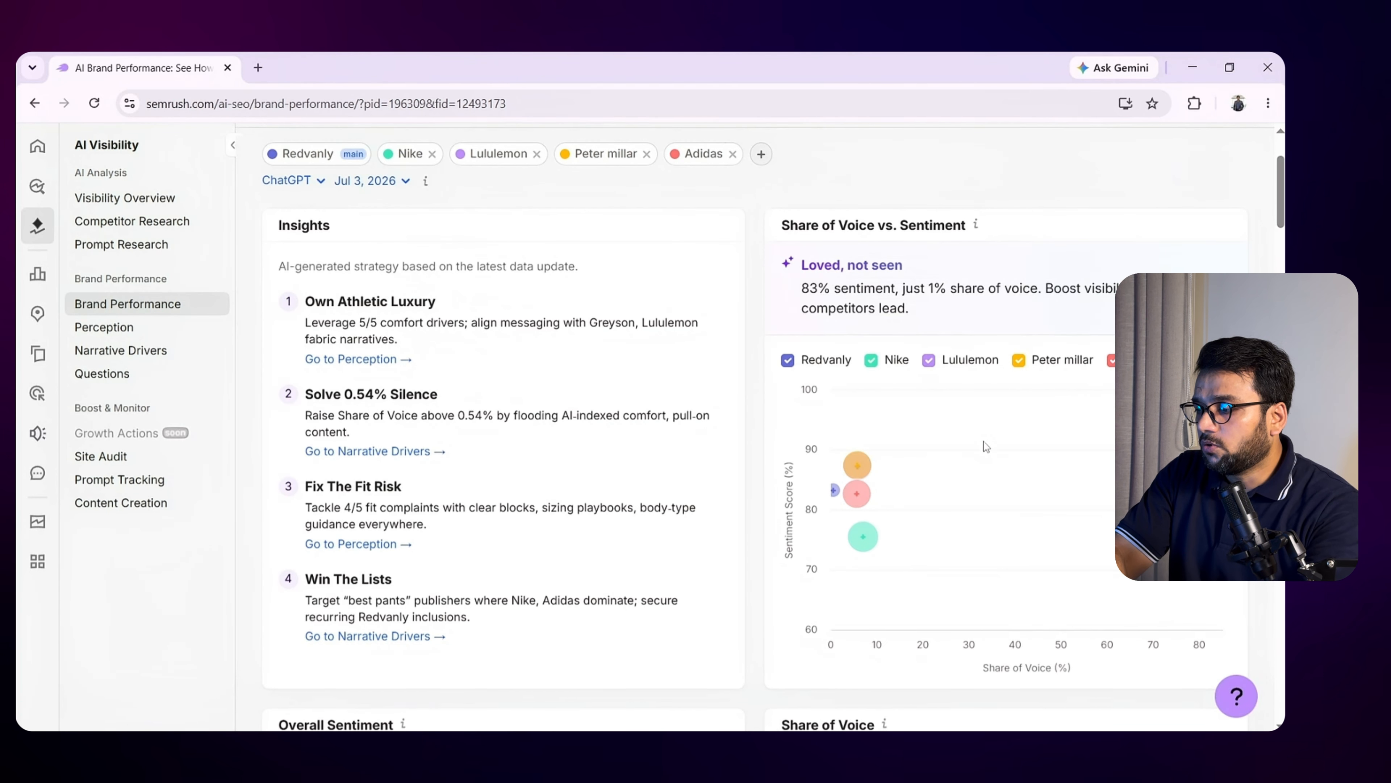
{"action": "scroll", "coordinate": [986, 447], "scroll_direction": "down", "scroll_amount": 2}
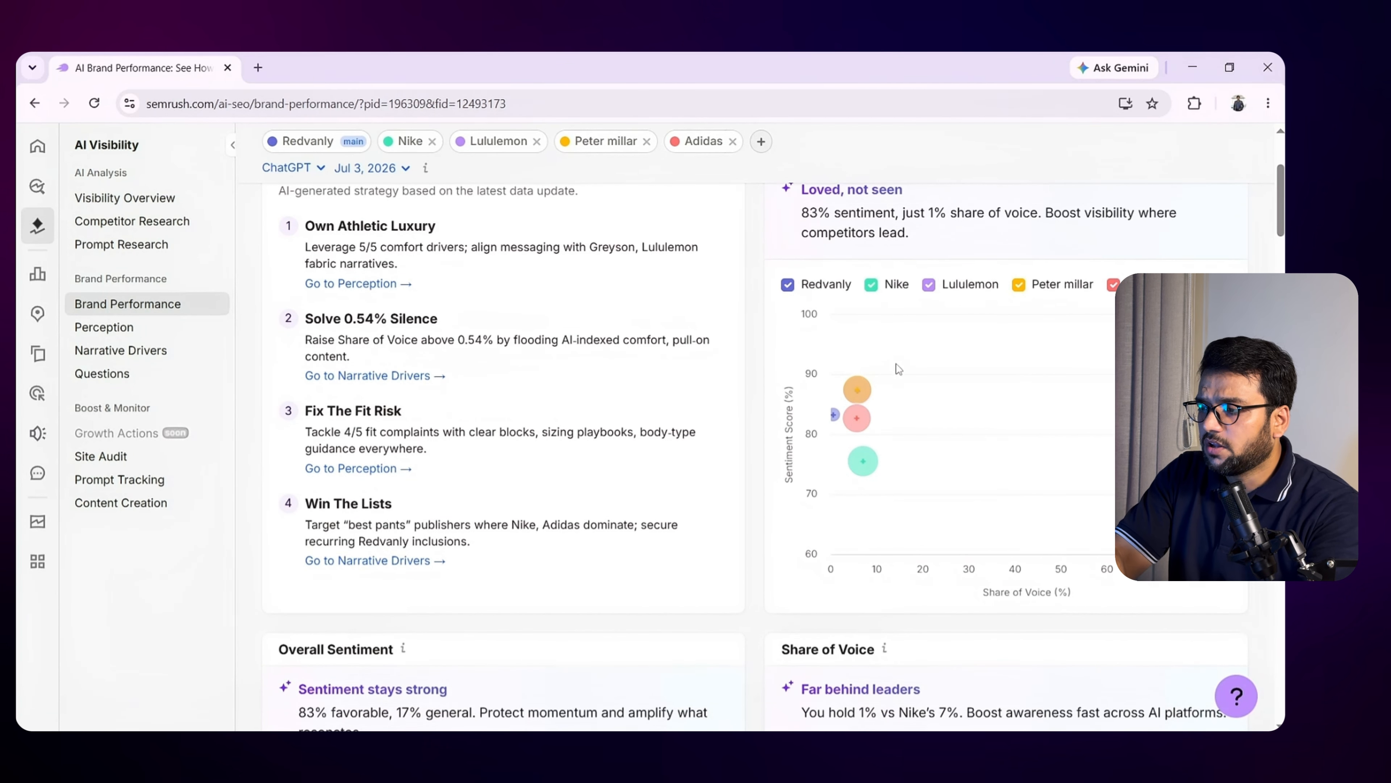
{"action": "mouse_move", "coordinate": [837, 417]}
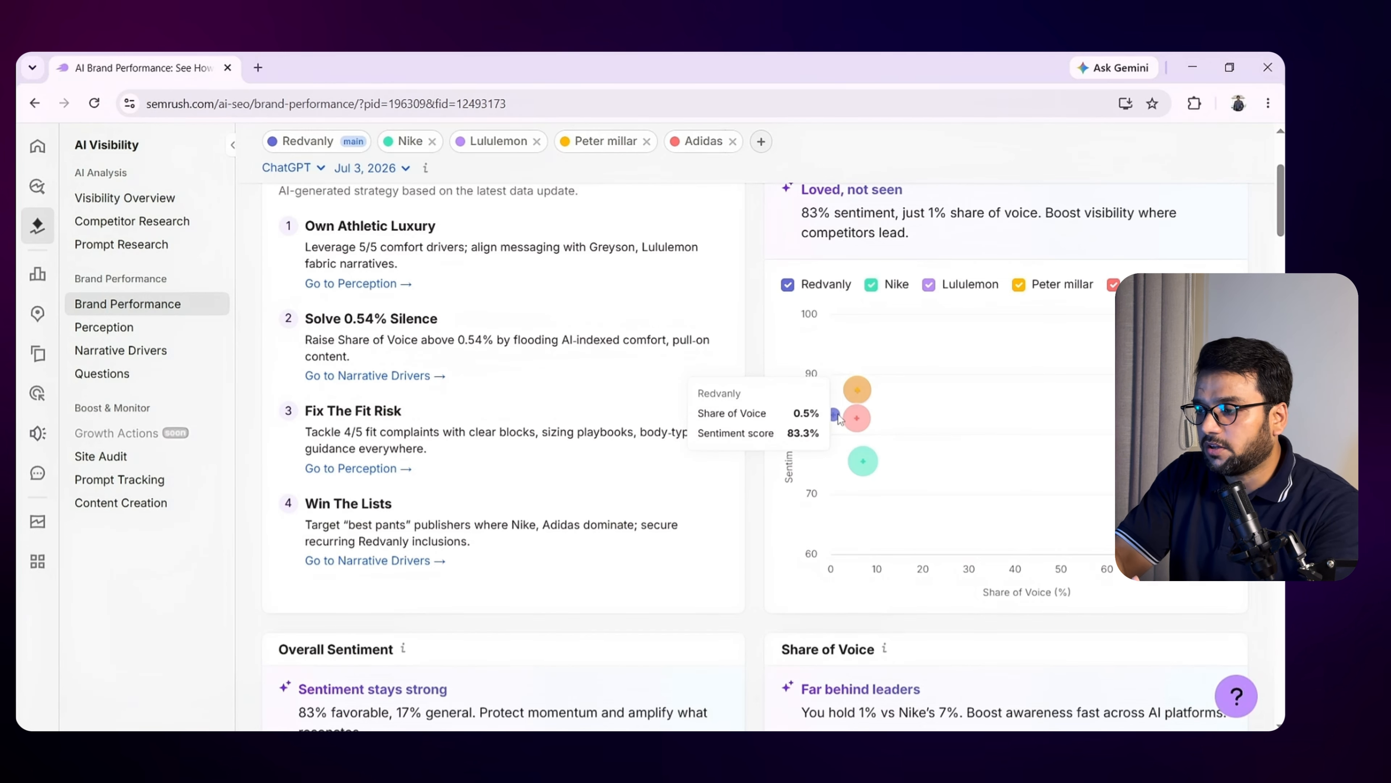
{"action": "scroll", "coordinate": [548, 531], "scroll_direction": "down", "scroll_amount": 5}
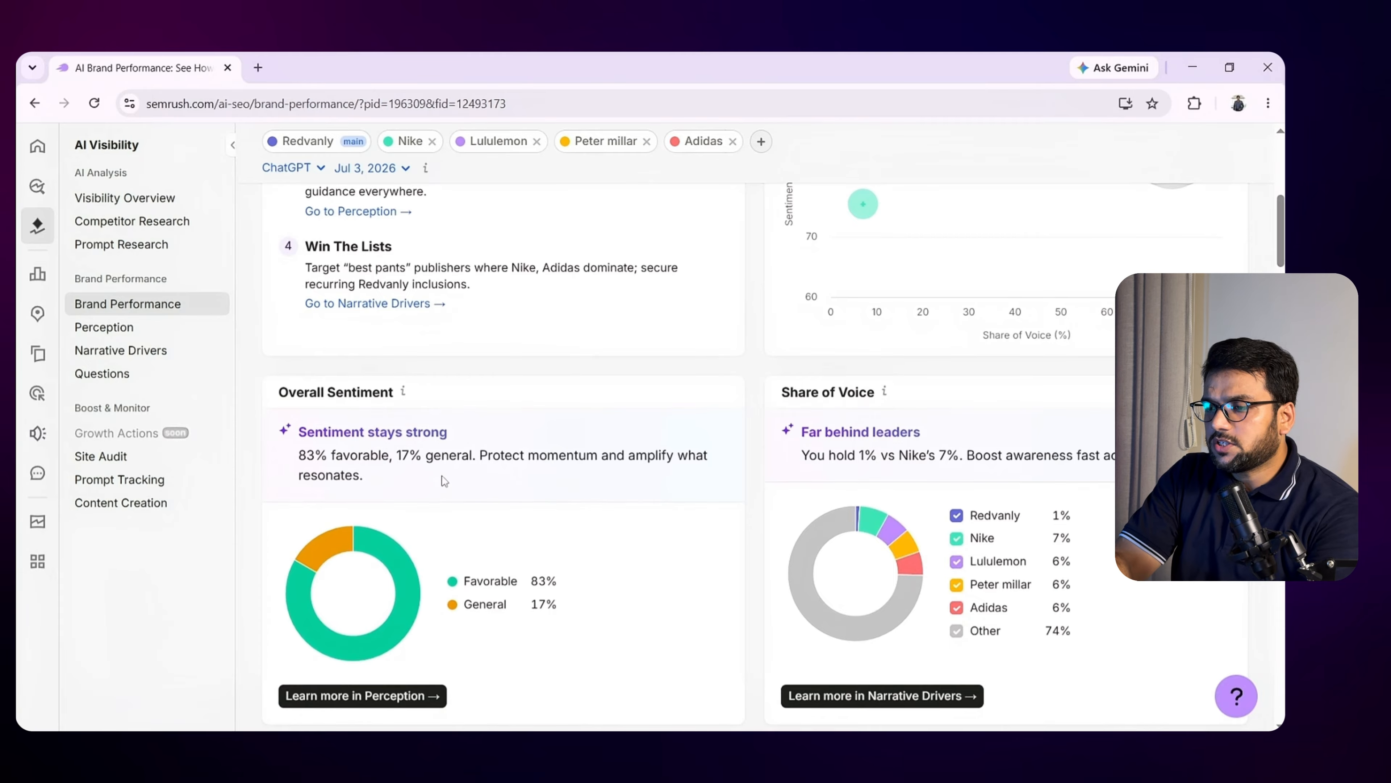
{"action": "scroll", "coordinate": [542, 636], "scroll_direction": "down", "scroll_amount": 1}
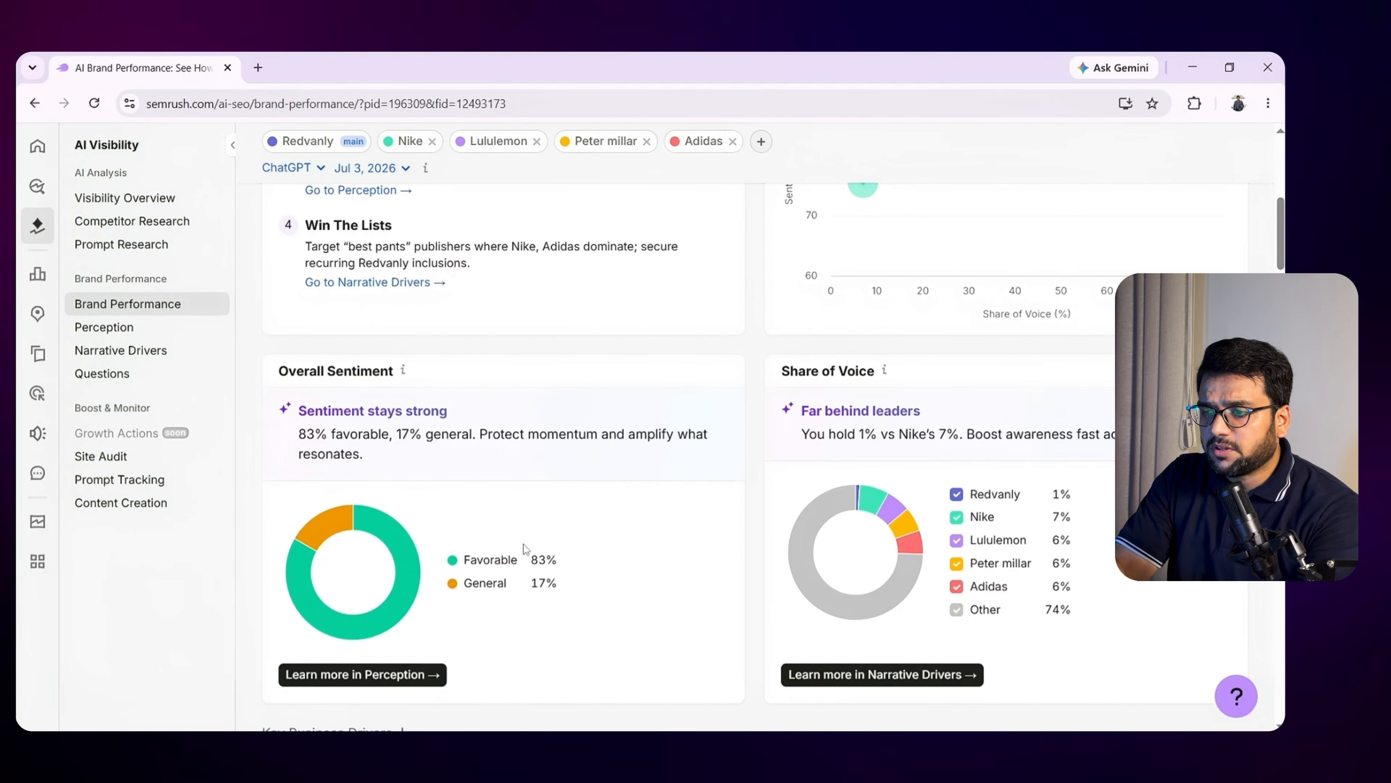
{"action": "scroll", "coordinate": [524, 545], "scroll_direction": "down", "scroll_amount": 1}
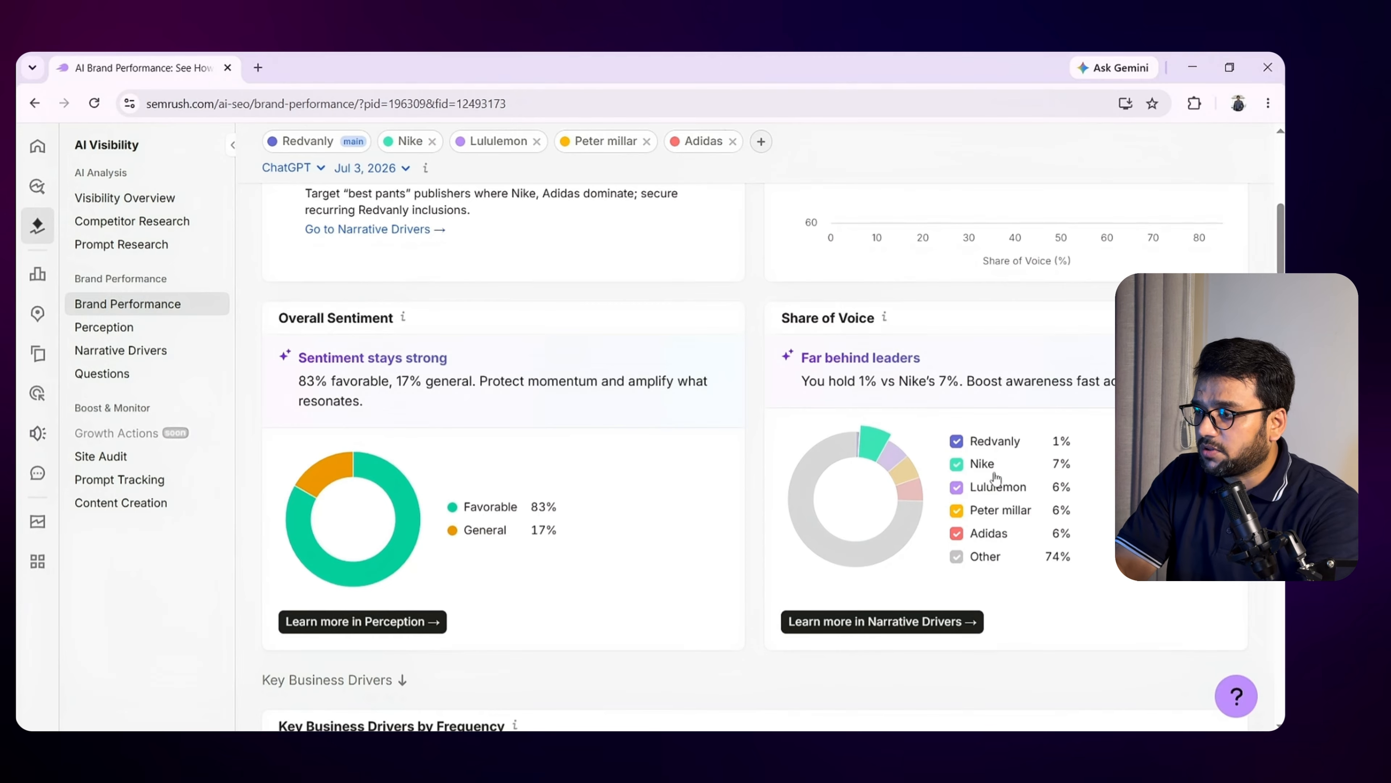
{"action": "scroll", "coordinate": [996, 480], "scroll_direction": "down", "scroll_amount": 1}
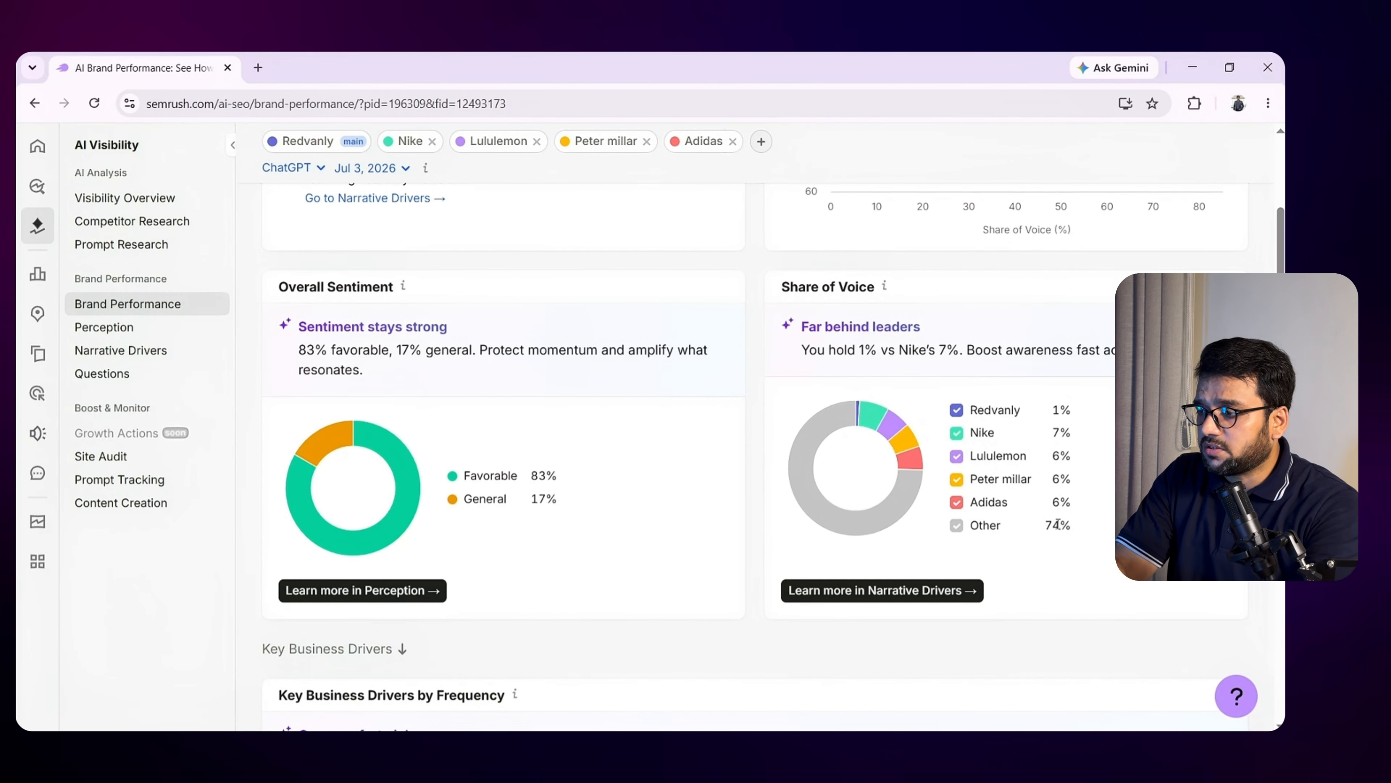
Examine Key Business Drivers by Frequency, comparing Redvanly with its competitors on Pull-On Comfort Bottoms and the other drivers
{"action": "scroll", "coordinate": [941, 521], "scroll_direction": "down", "scroll_amount": 8}
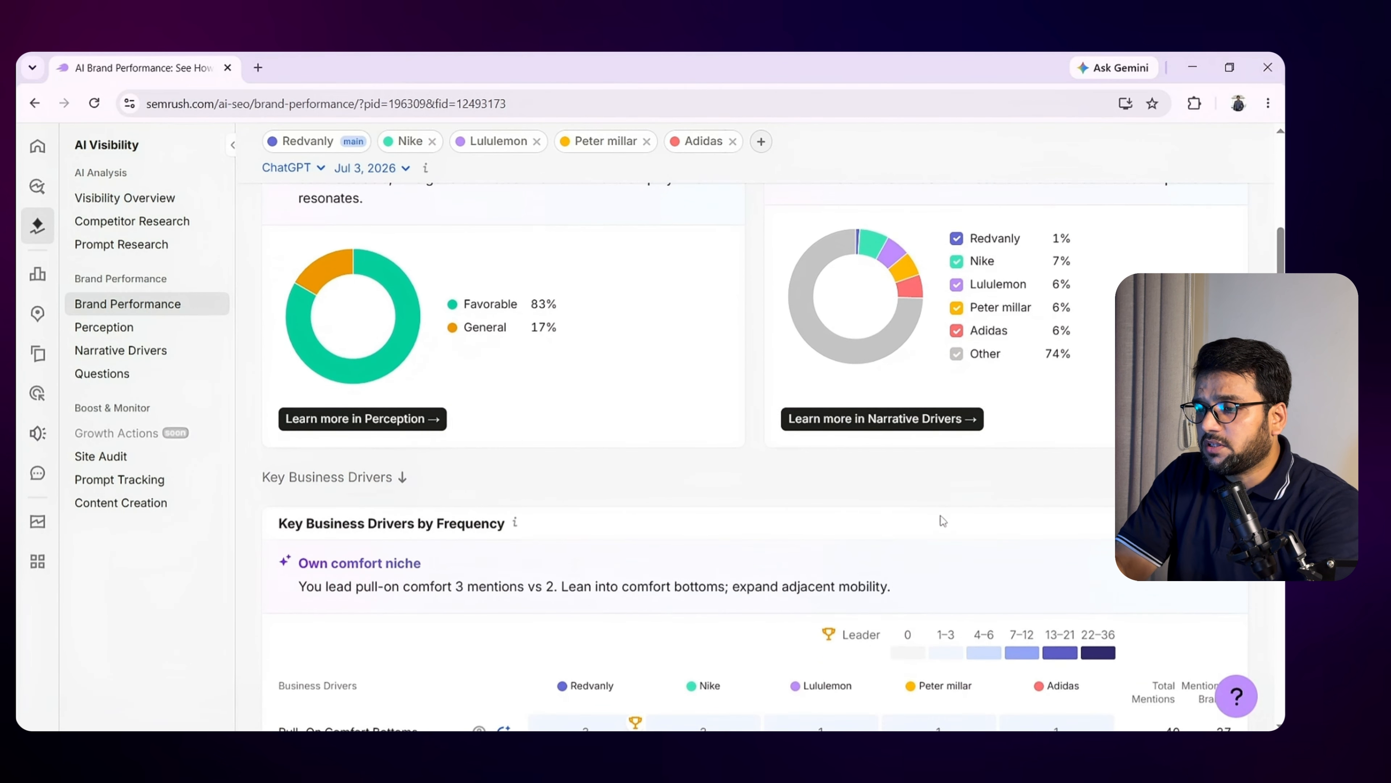
{"action": "scroll", "coordinate": [941, 521], "scroll_direction": "down", "scroll_amount": 1}
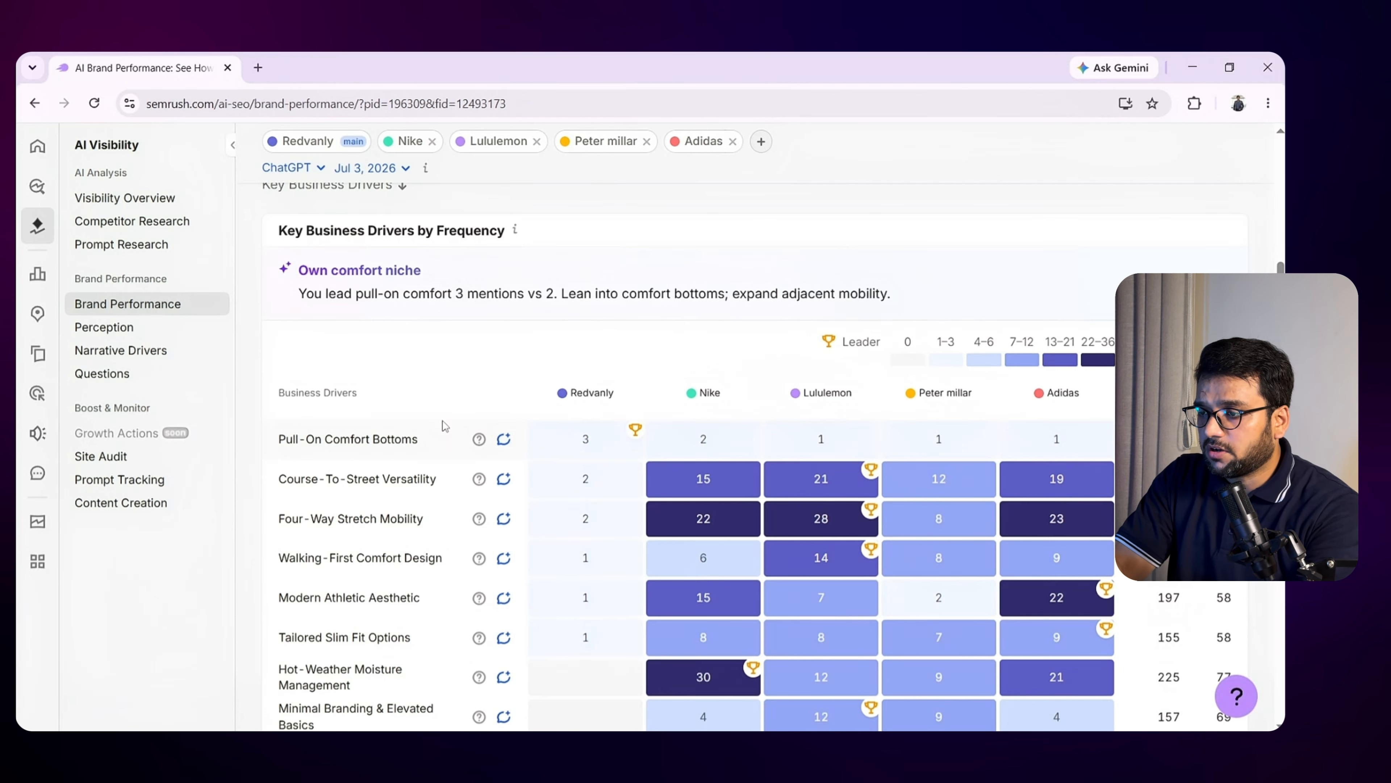
{"action": "scroll", "coordinate": [444, 426], "scroll_direction": "down", "scroll_amount": 1}
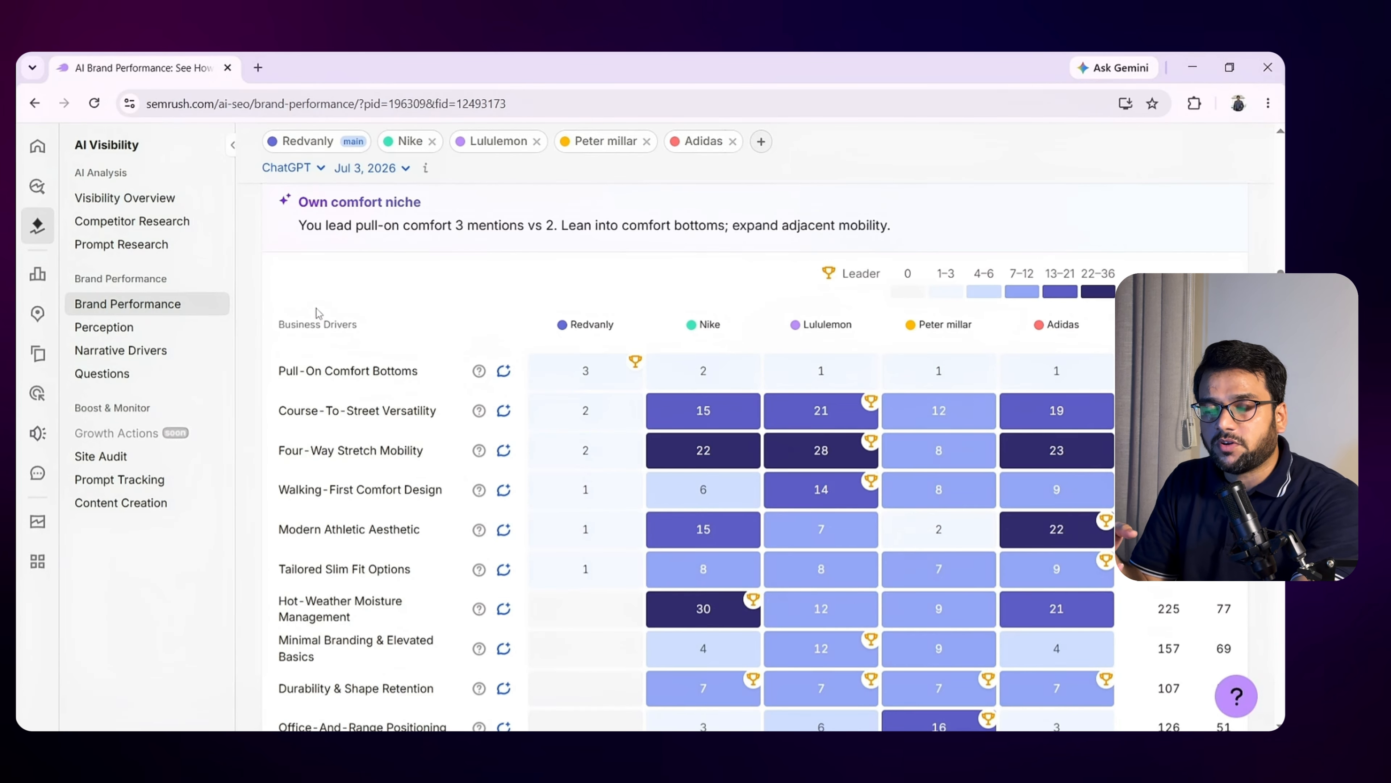
{"action": "scroll", "coordinate": [328, 340], "scroll_direction": "up", "scroll_amount": 1}
{"action": "scroll", "coordinate": [345, 372], "scroll_direction": "down", "scroll_amount": 1}
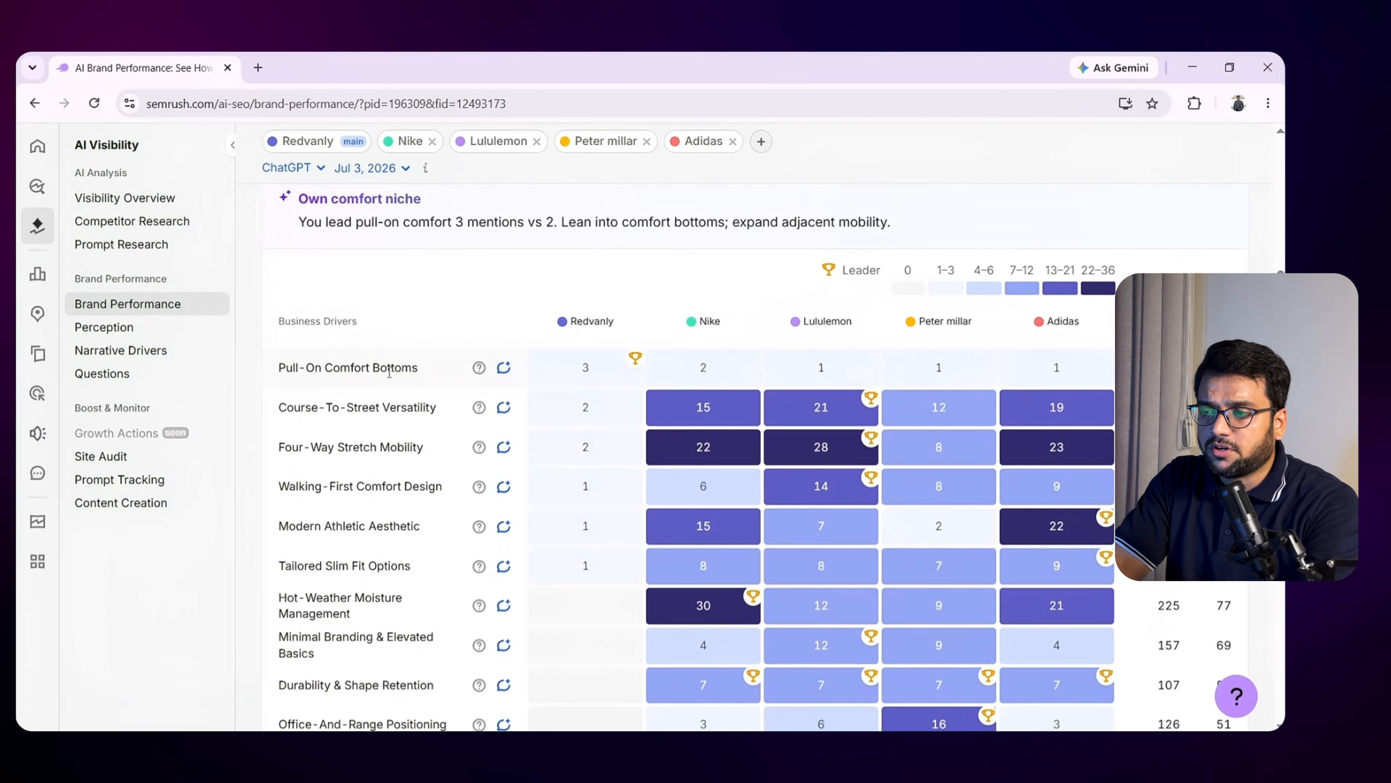
{"action": "left_click_drag", "start_coordinate": [278, 367], "coordinate": [457, 341]}
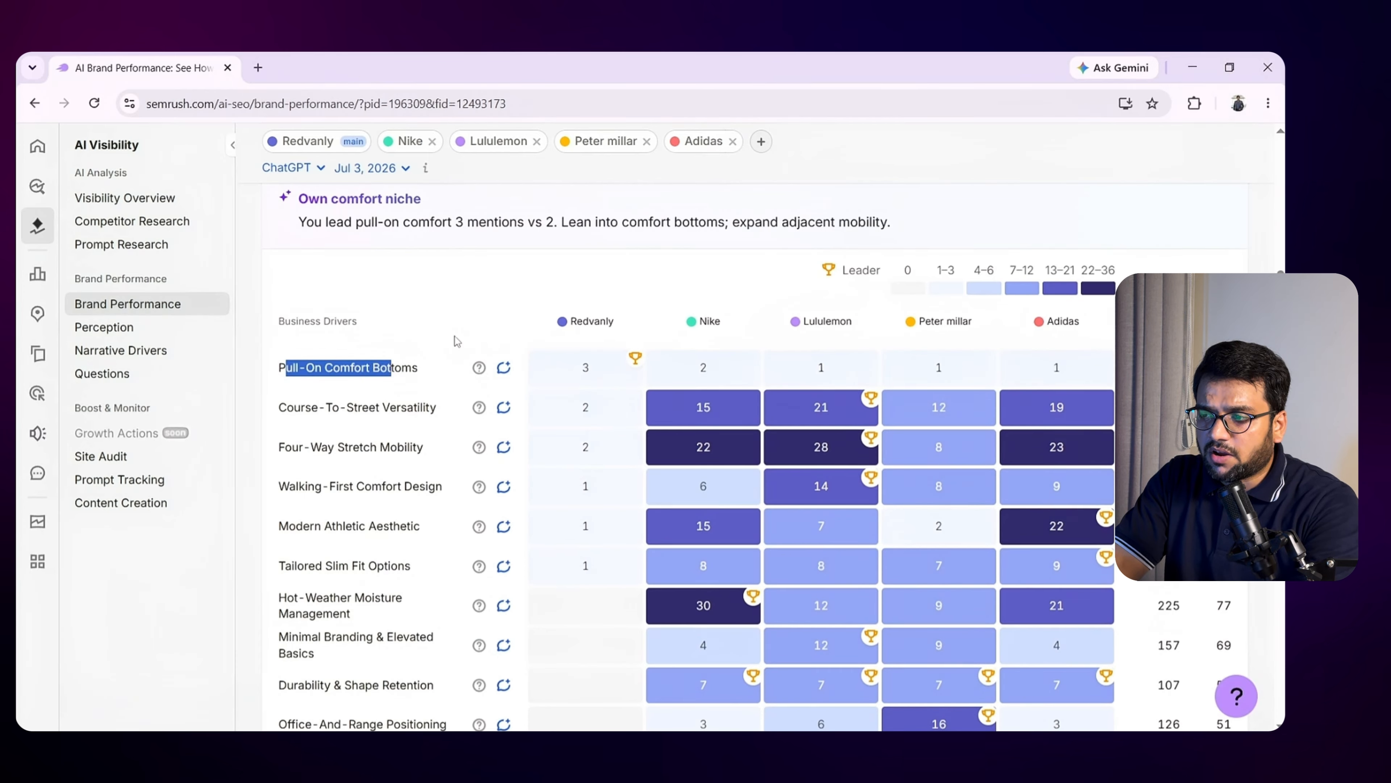
{"action": "left_click", "coordinate": [457, 340]}
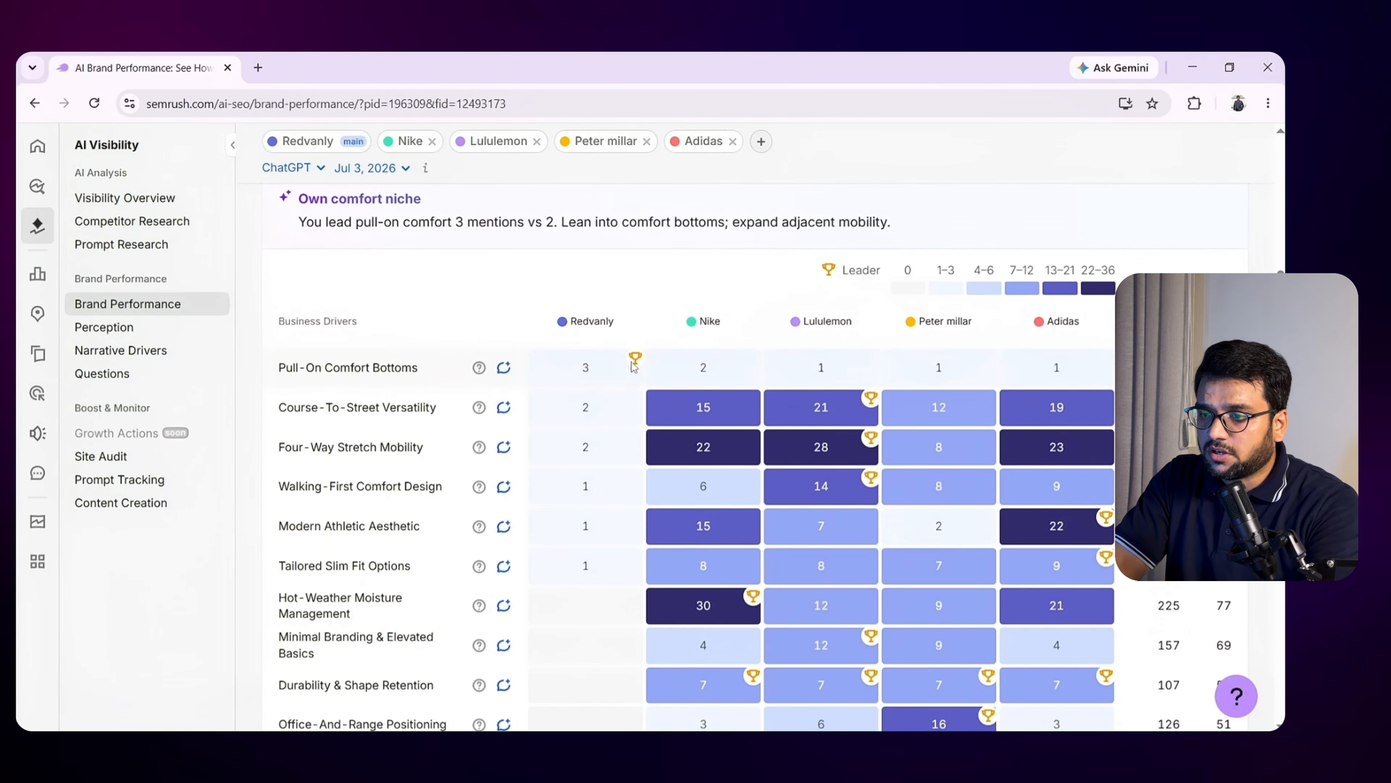
Examine the remaining business drivers where Redvanly has no mentions, including Bold Prints Without Novelty and Durability & Shape Retention, against the competitors
{"action": "scroll", "coordinate": [394, 557], "scroll_direction": "down", "scroll_amount": 3}
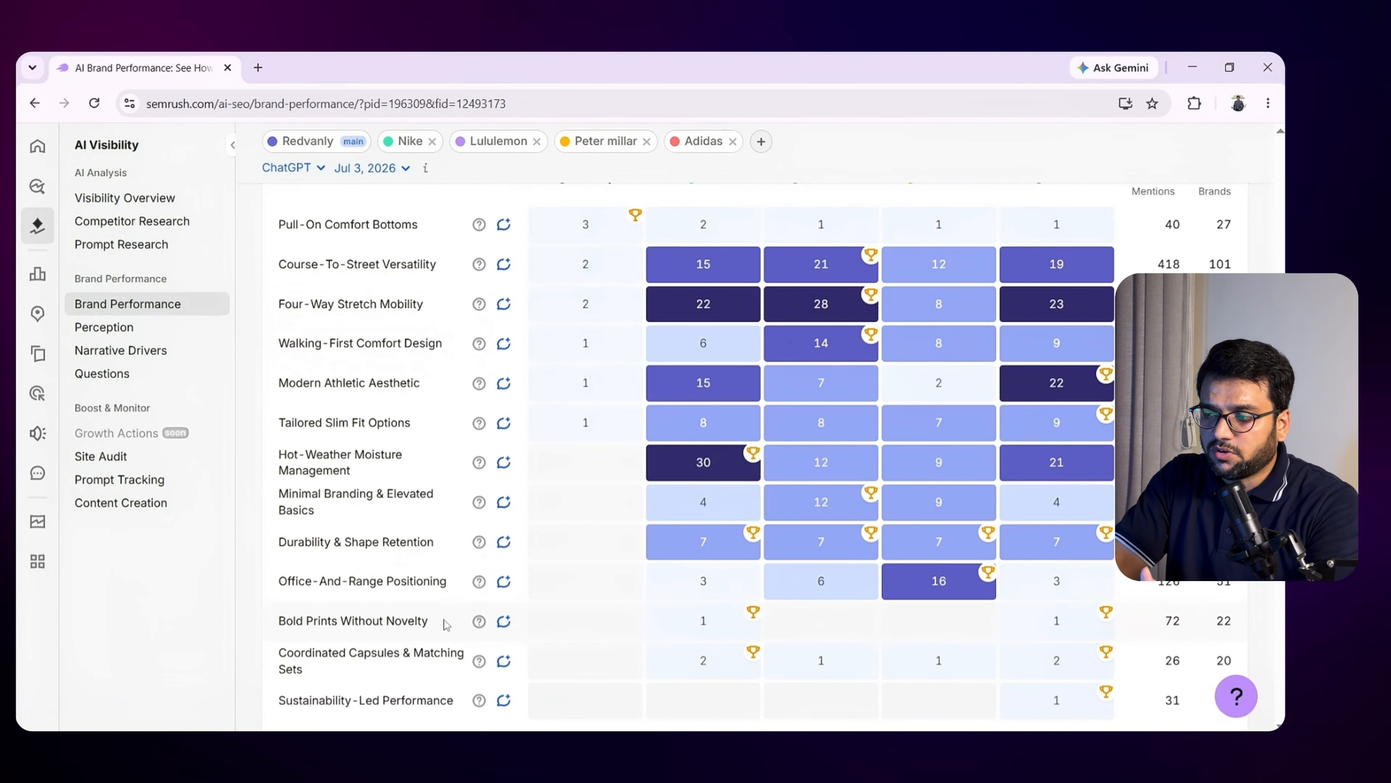
{"action": "triple_click", "coordinate": [382, 623]}
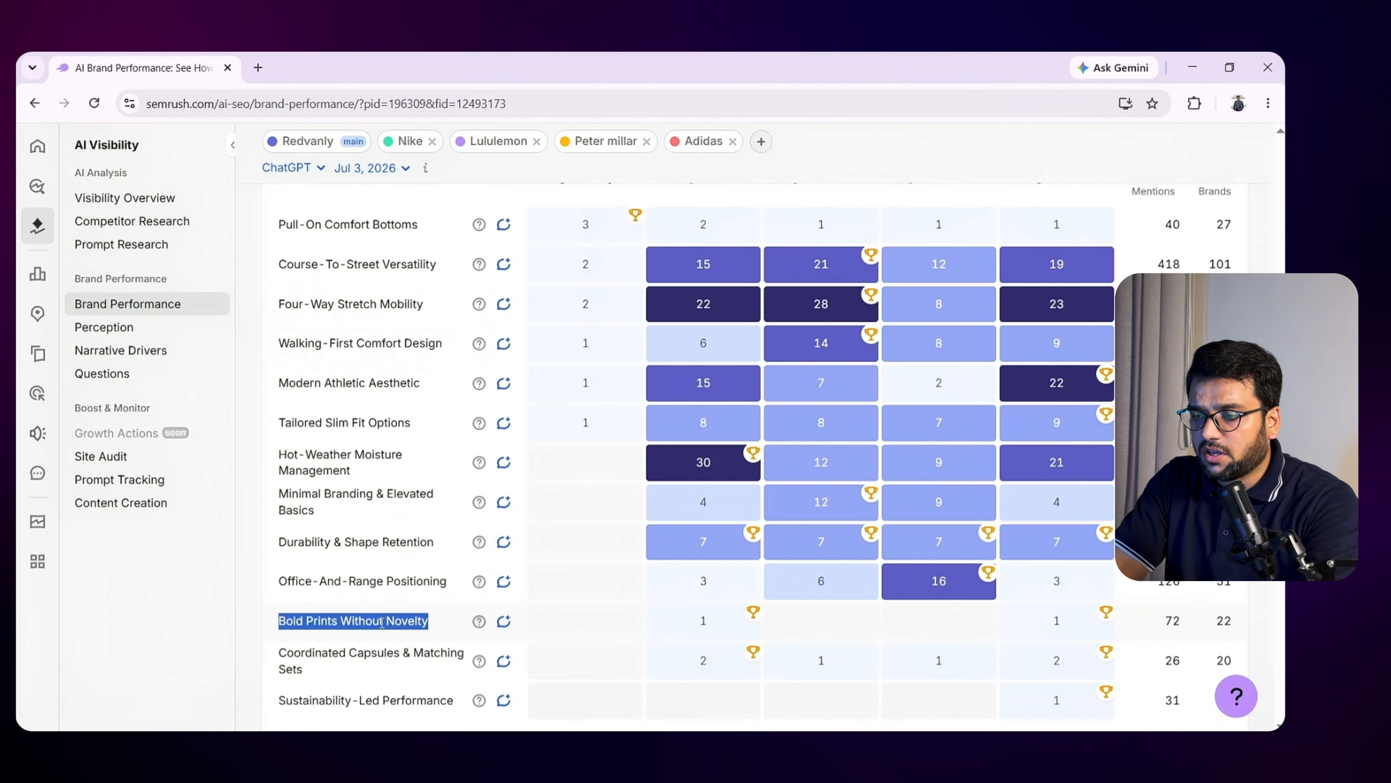
{"action": "scroll", "coordinate": [578, 634], "scroll_direction": "down", "scroll_amount": 1}
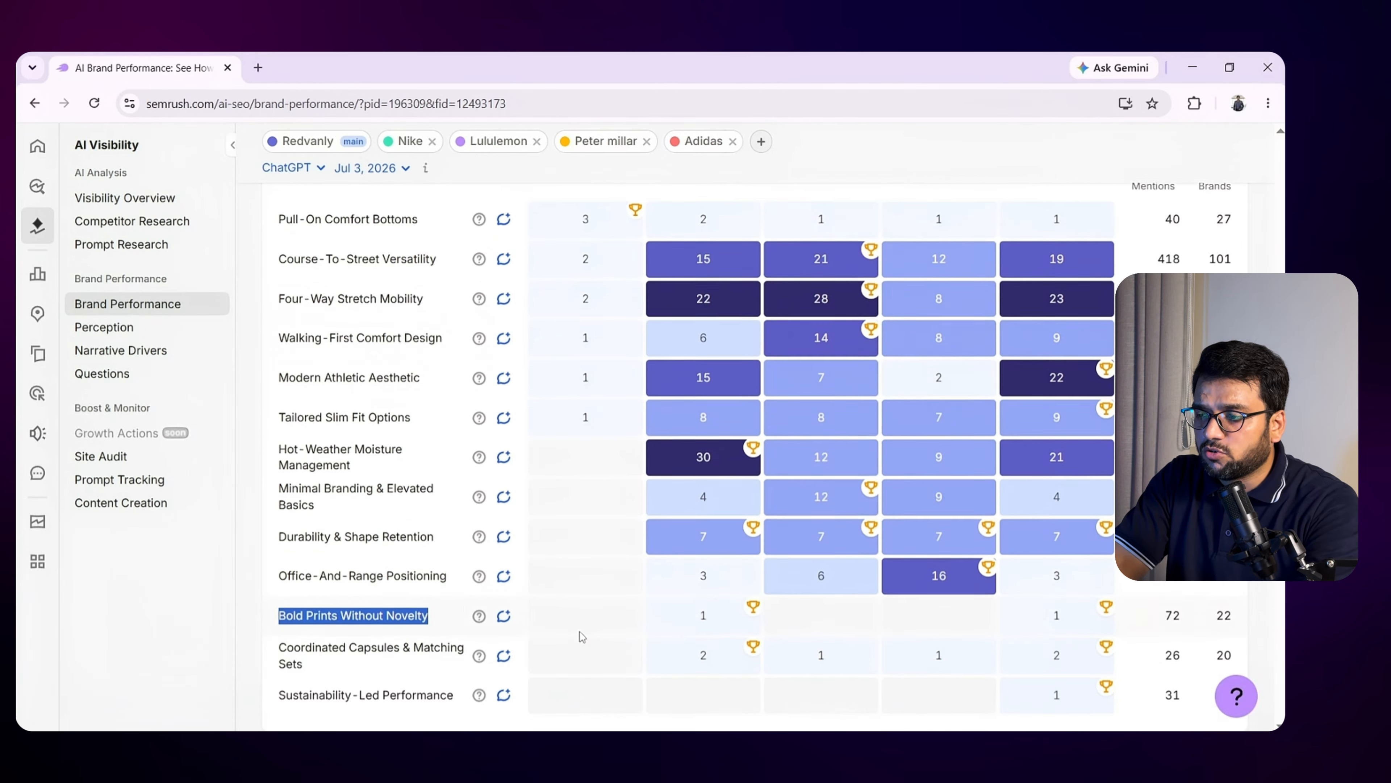
{"action": "scroll", "coordinate": [582, 636], "scroll_direction": "up", "scroll_amount": 5}
{"action": "scroll", "coordinate": [581, 636], "scroll_direction": "down", "scroll_amount": 4}
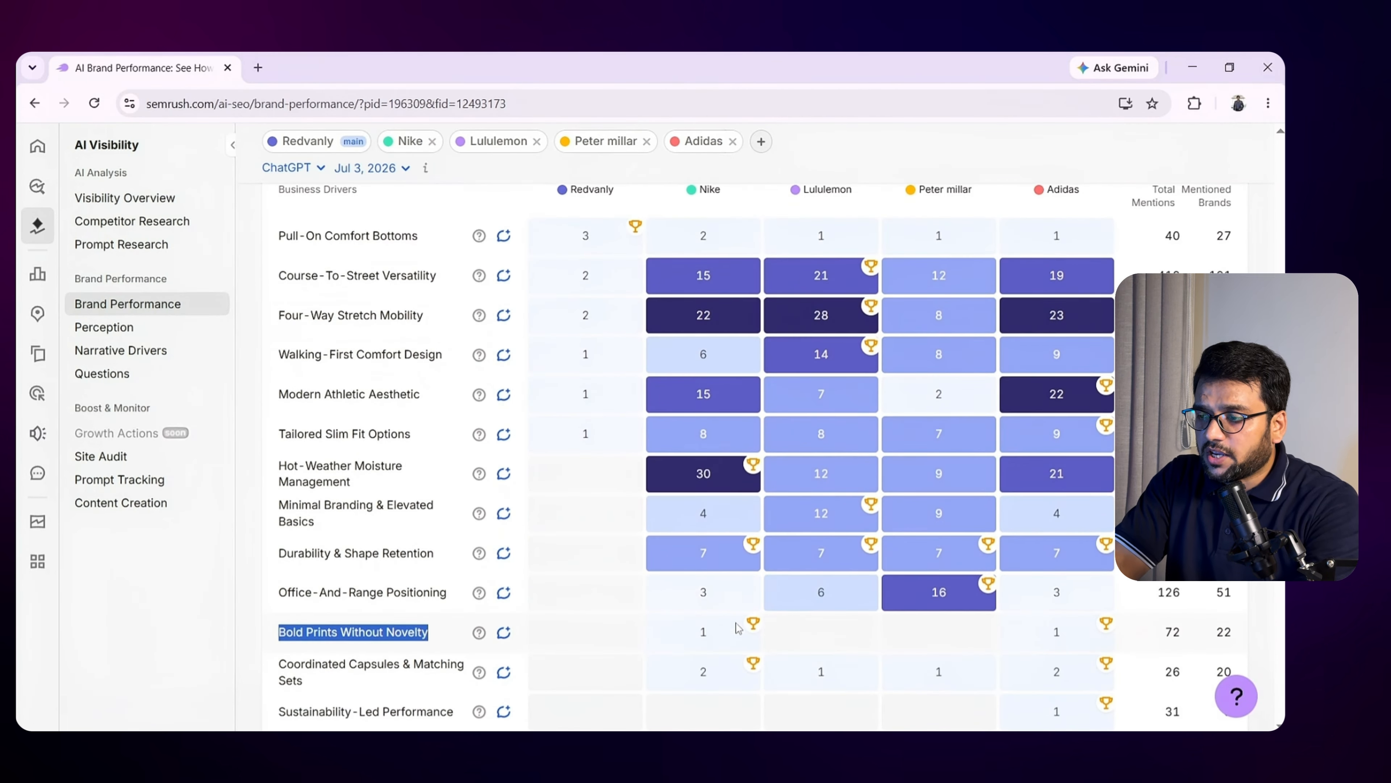
{"action": "left_click", "coordinate": [706, 648]}
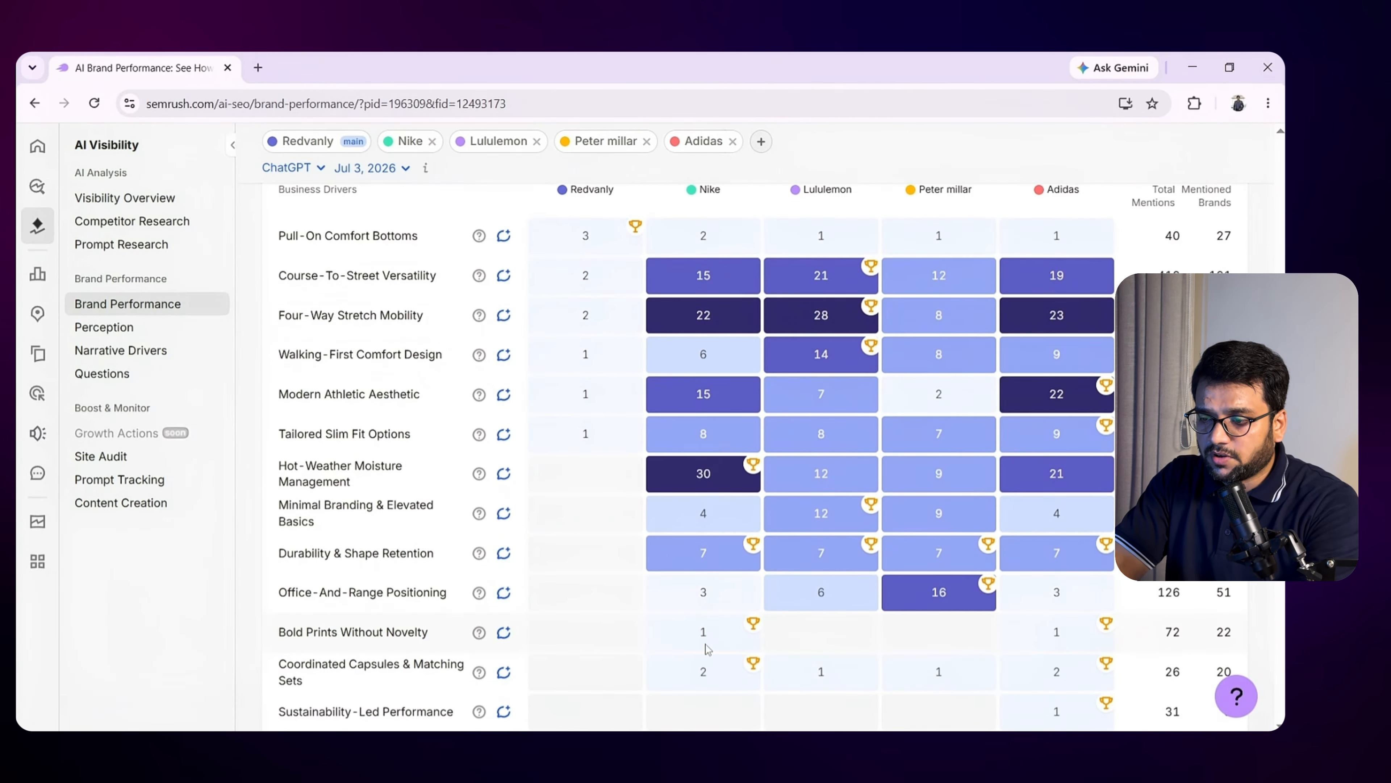
{"action": "triple_click", "coordinate": [344, 554]}
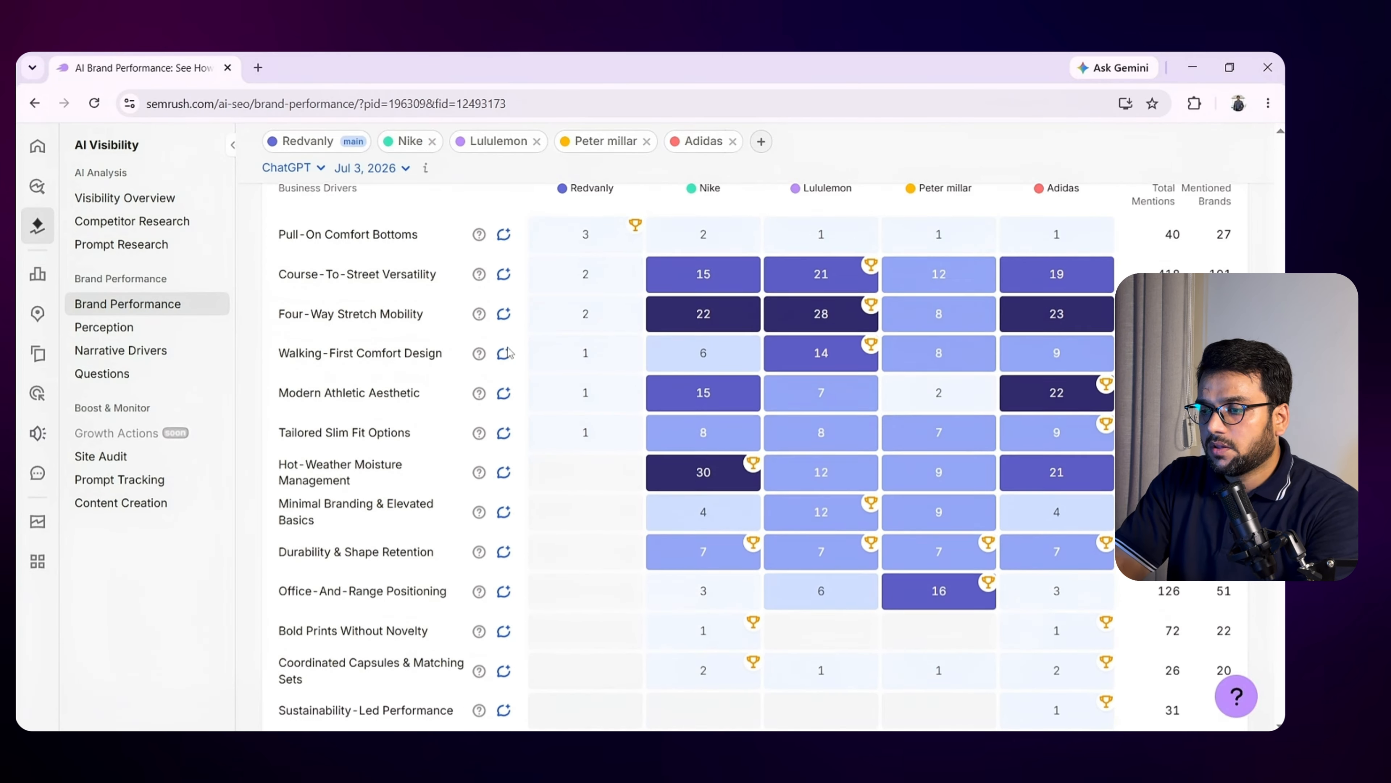
{"action": "scroll", "coordinate": [509, 353], "scroll_direction": "down", "scroll_amount": 2}
{"action": "scroll", "coordinate": [509, 352], "scroll_direction": "up", "scroll_amount": 1}
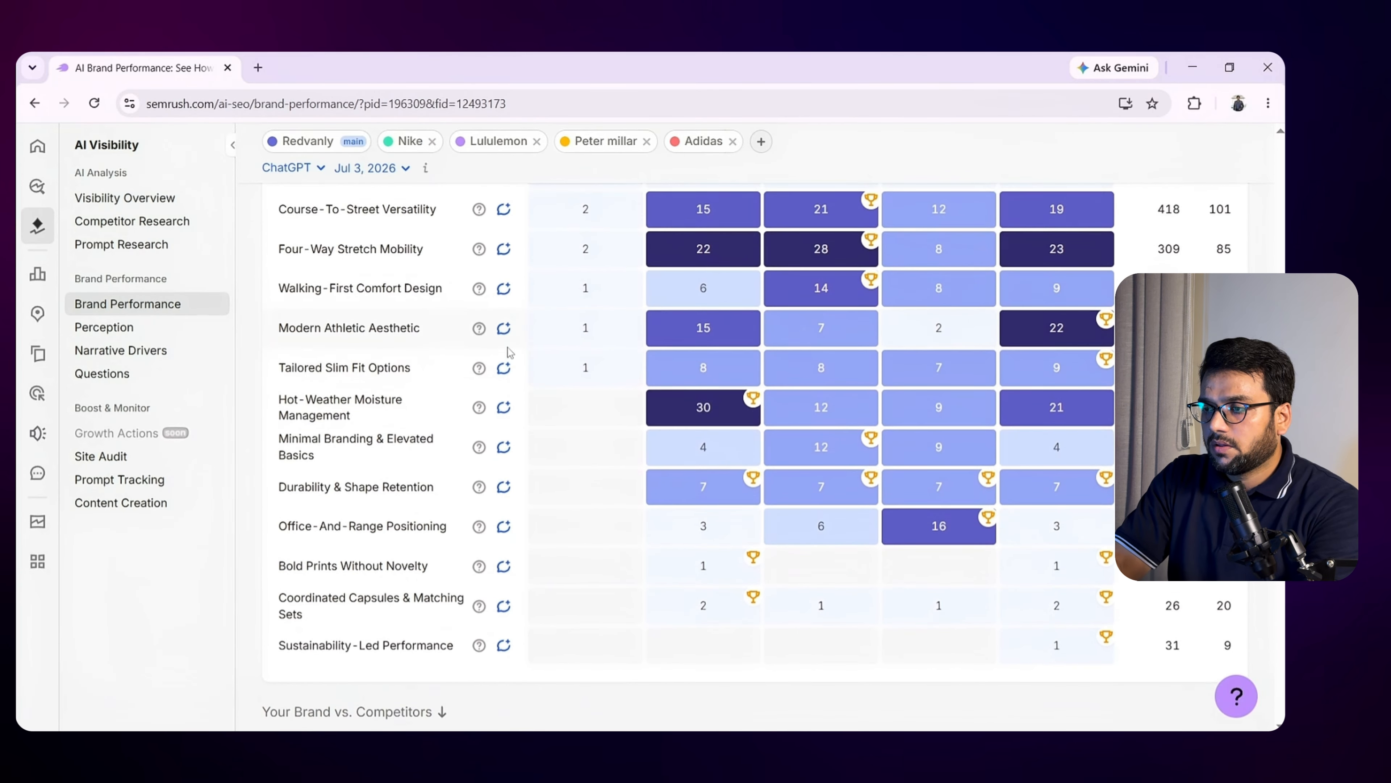
Review the Your Brand vs. Competitors comparisons of Redvanly with Nike, Lululemon, Peter Millar and Adidas, covering key metrics and business drivers
{"action": "scroll", "coordinate": [509, 352], "scroll_direction": "down", "scroll_amount": 2}
{"action": "scroll", "coordinate": [508, 352], "scroll_direction": "down", "scroll_amount": 3}
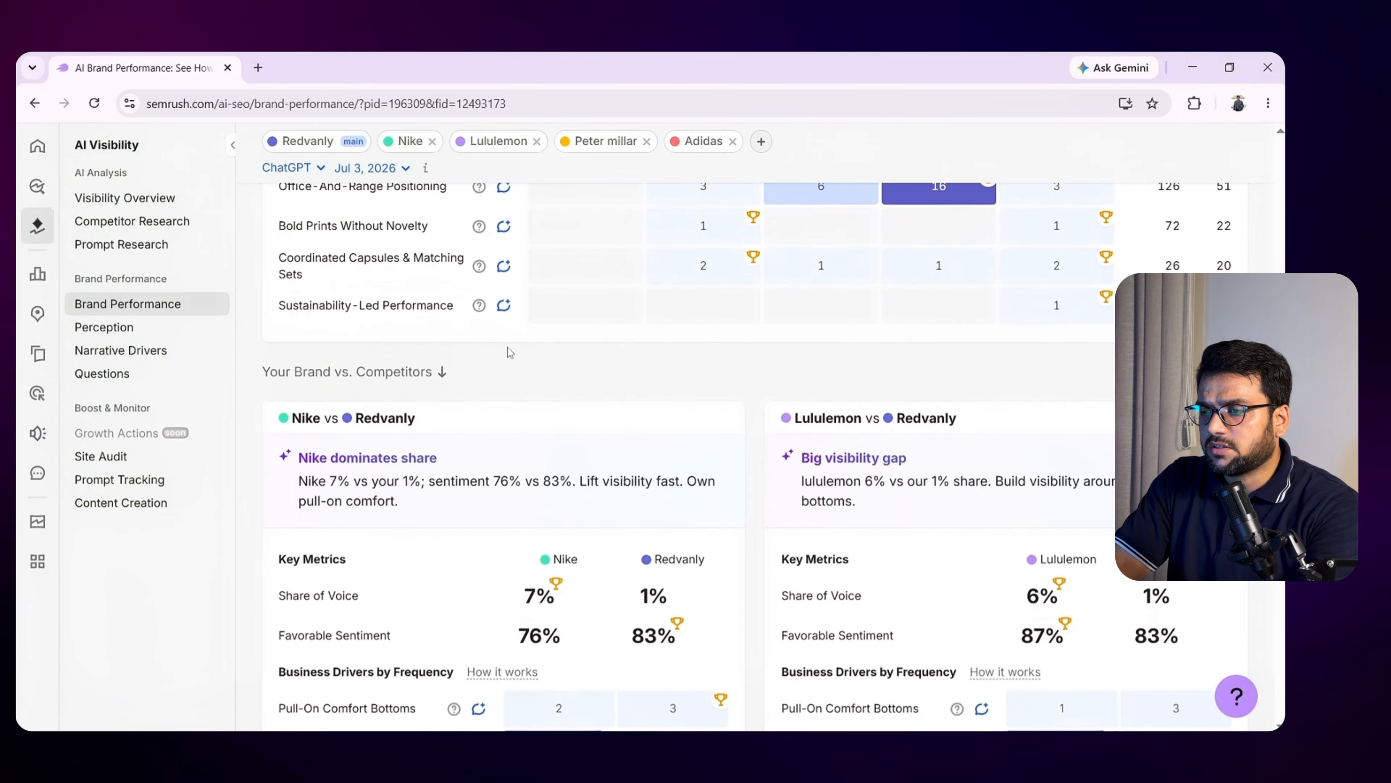
{"action": "scroll", "coordinate": [509, 352], "scroll_direction": "down", "scroll_amount": 1}
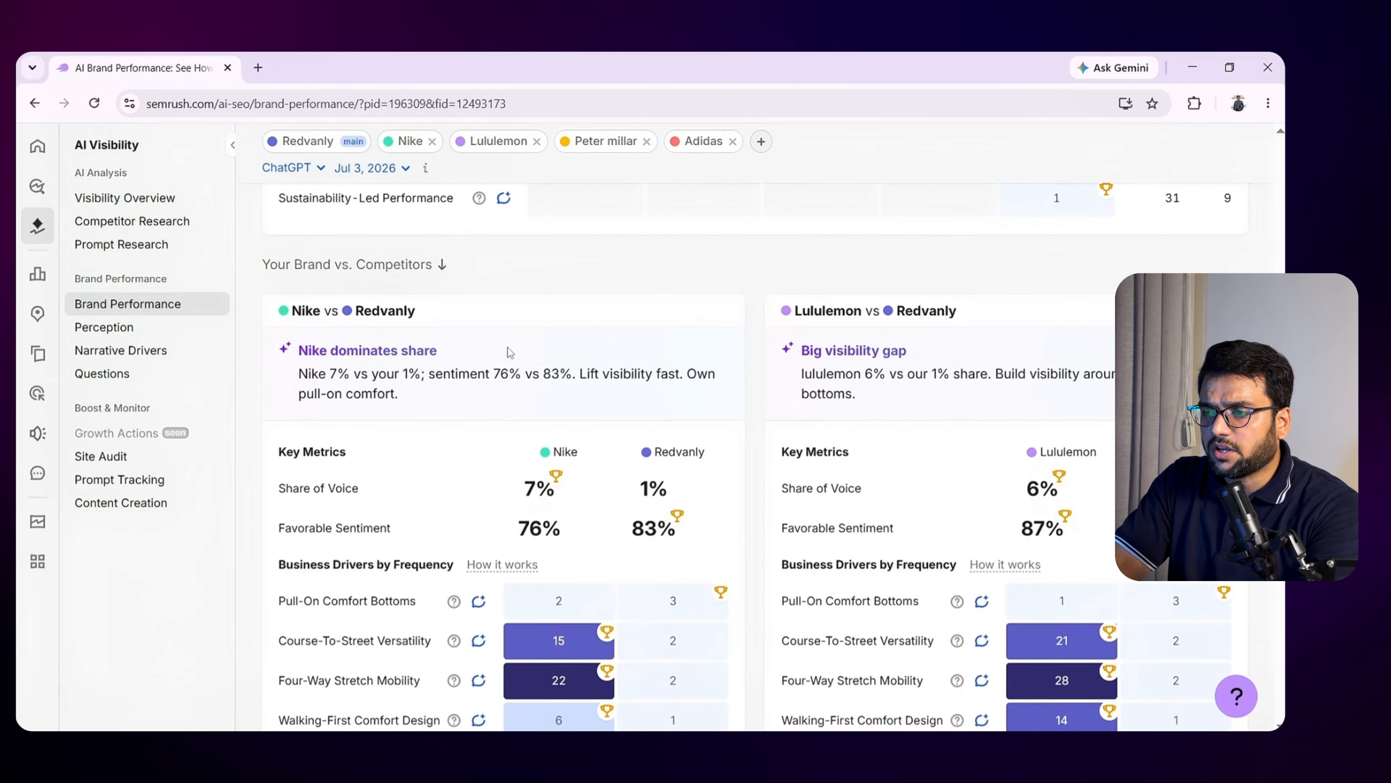
{"action": "scroll", "coordinate": [509, 352], "scroll_direction": "down", "scroll_amount": 10}
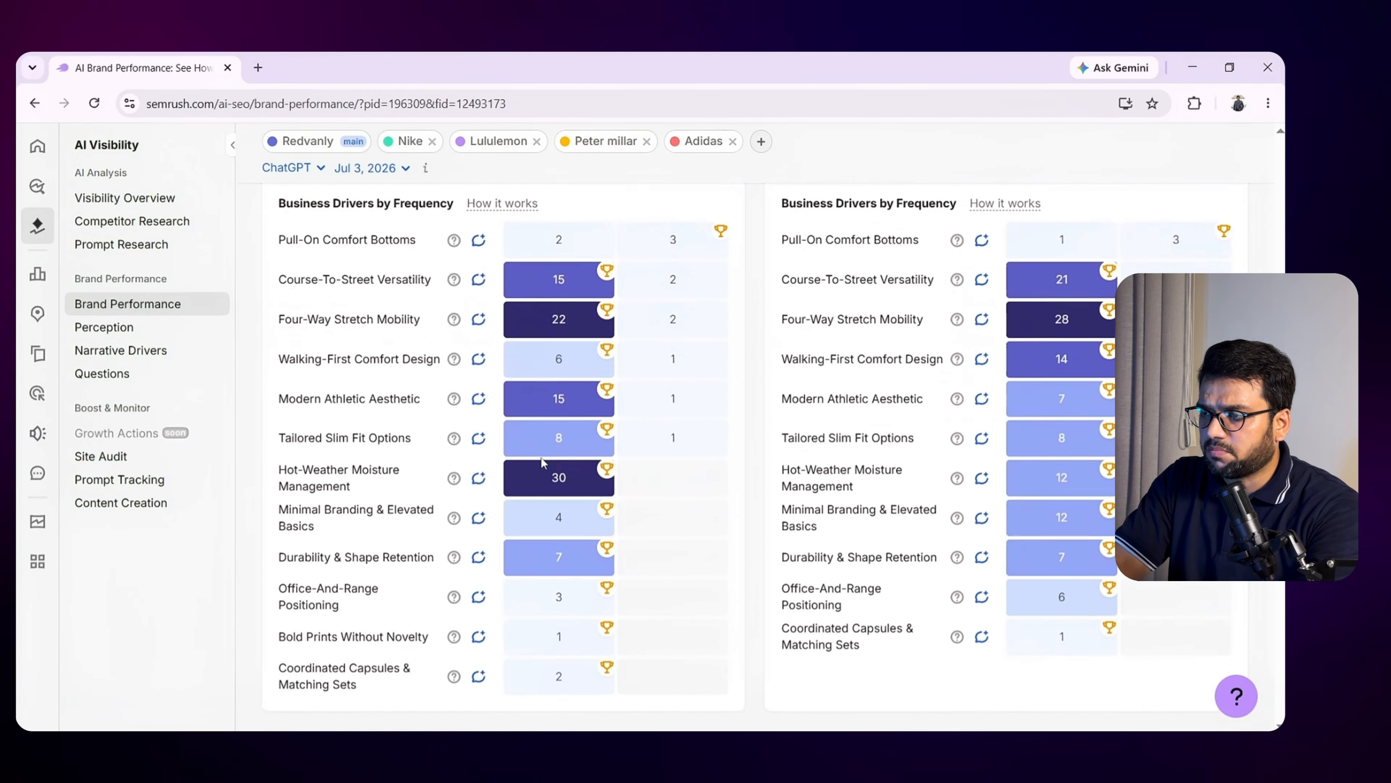
{"action": "scroll", "coordinate": [542, 463], "scroll_direction": "down", "scroll_amount": 3}
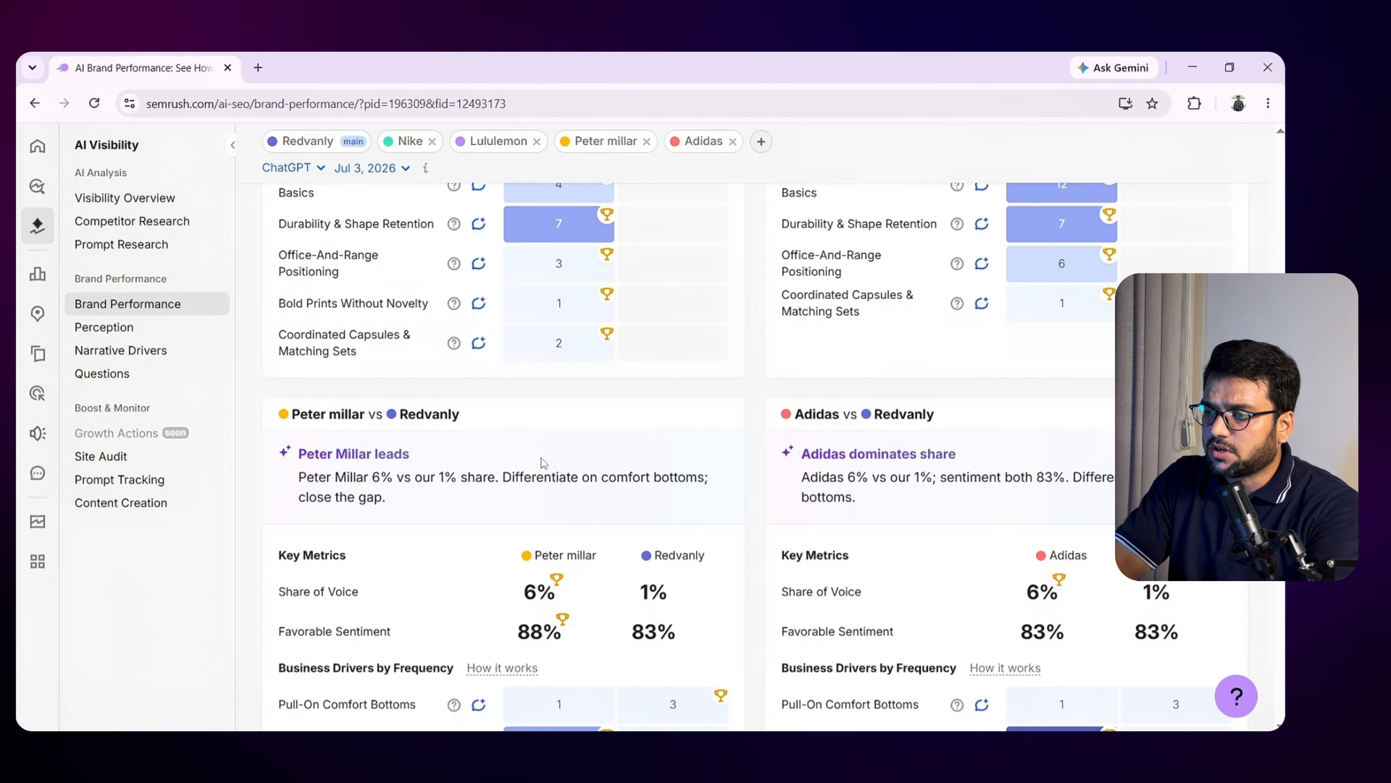
{"action": "scroll", "coordinate": [542, 460], "scroll_direction": "down", "scroll_amount": 10}
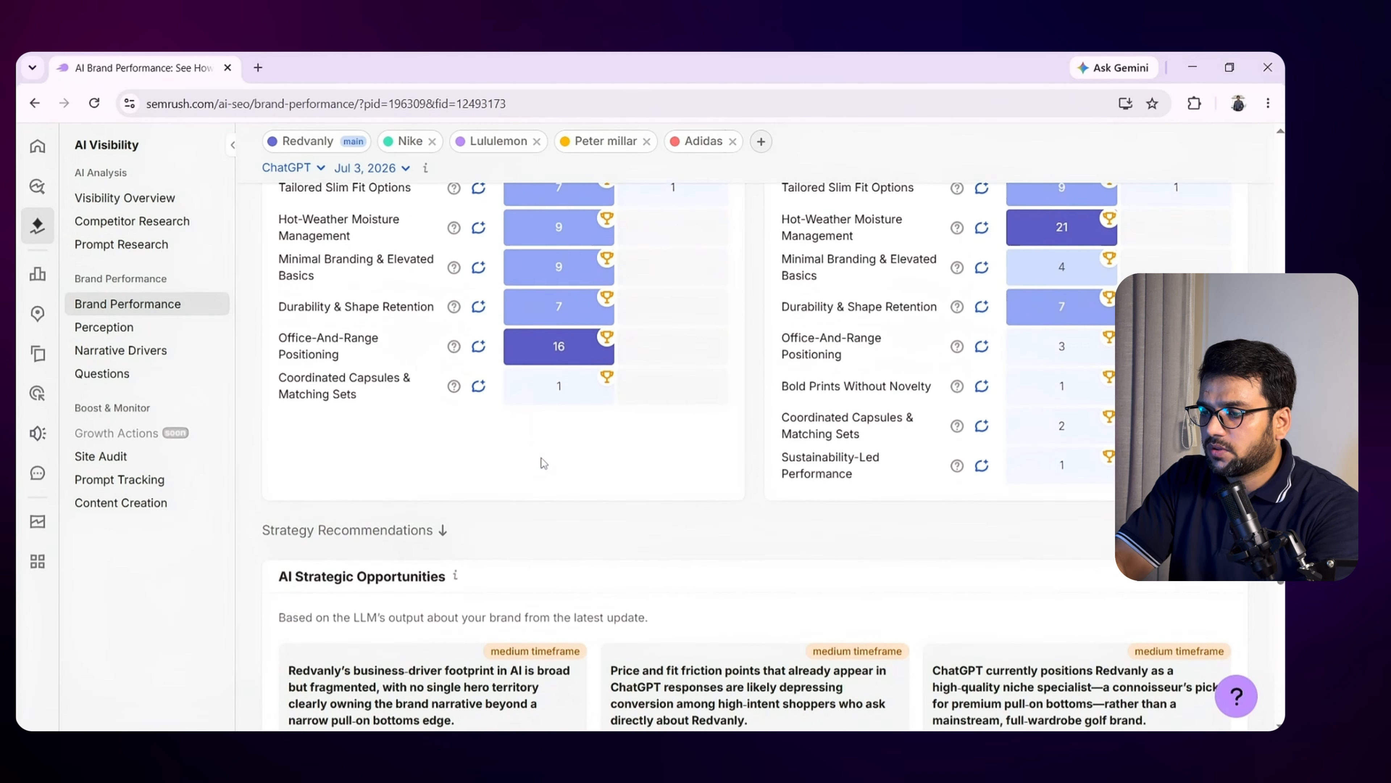
Read the medium-timeframe AI Strategic Opportunities for Redvanly and their recommendations
{"action": "scroll", "coordinate": [542, 461], "scroll_direction": "down", "scroll_amount": 3}
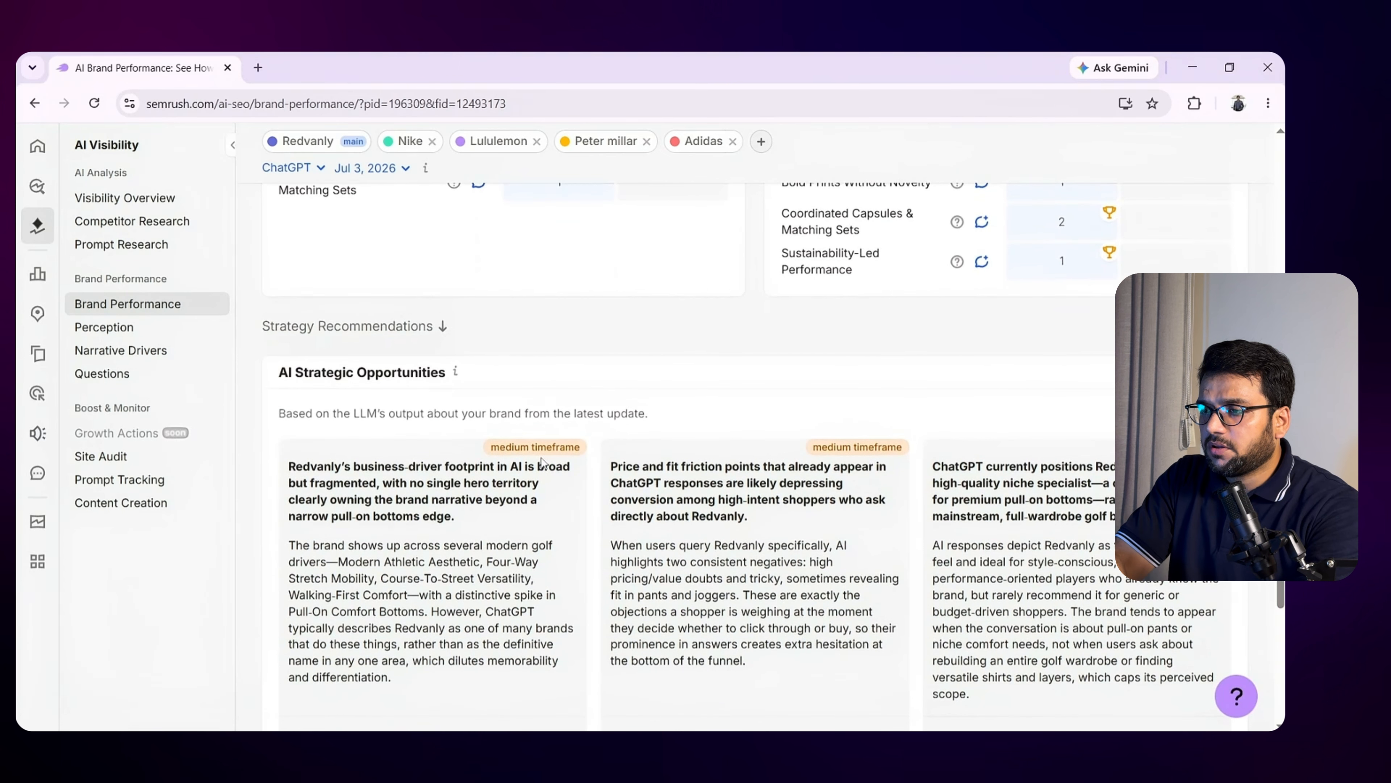
{"action": "scroll", "coordinate": [543, 462], "scroll_direction": "down", "scroll_amount": 2}
{"action": "scroll", "coordinate": [543, 461], "scroll_direction": "up", "scroll_amount": 1}
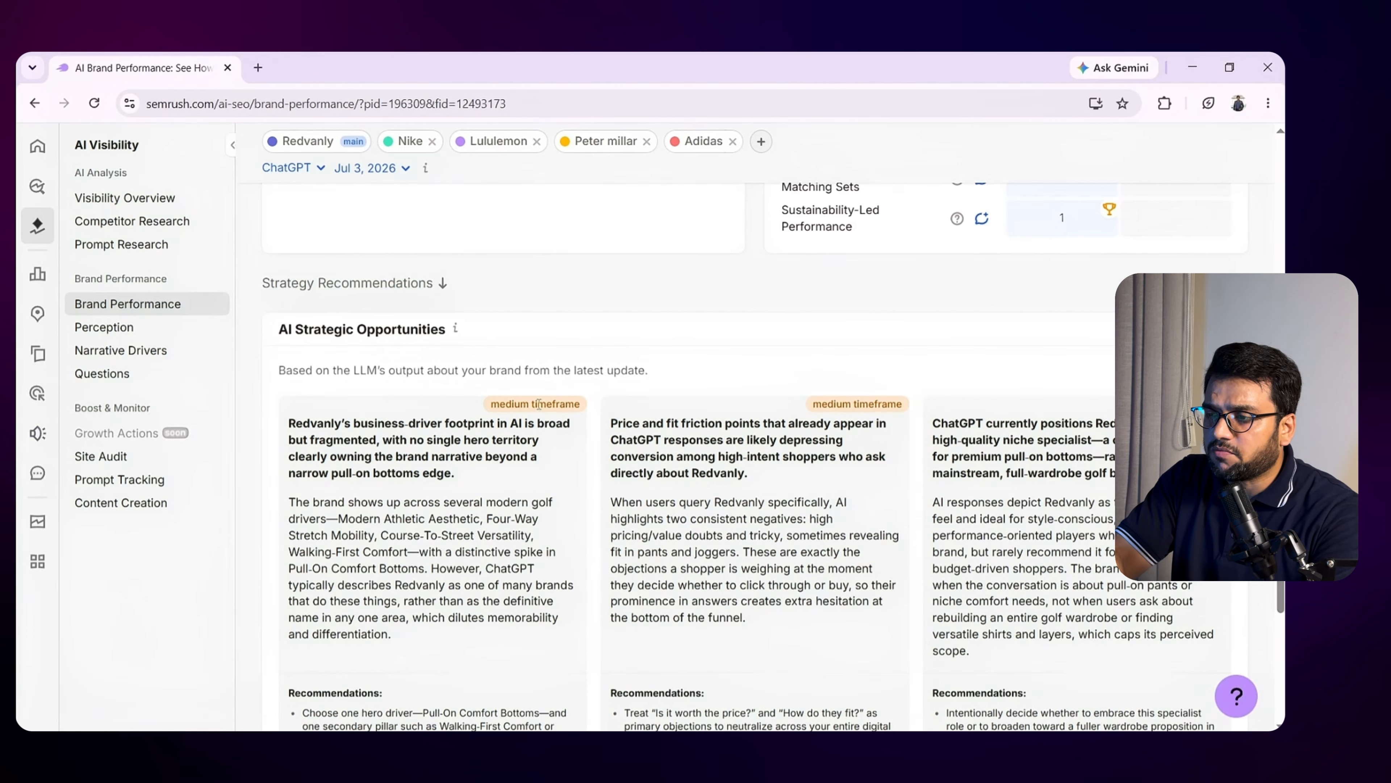
{"action": "double_click", "coordinate": [543, 405]}
{"action": "scroll", "coordinate": [539, 405], "scroll_direction": "down", "scroll_amount": 4}
{"action": "scroll", "coordinate": [539, 404], "scroll_direction": "down", "scroll_amount": 4}
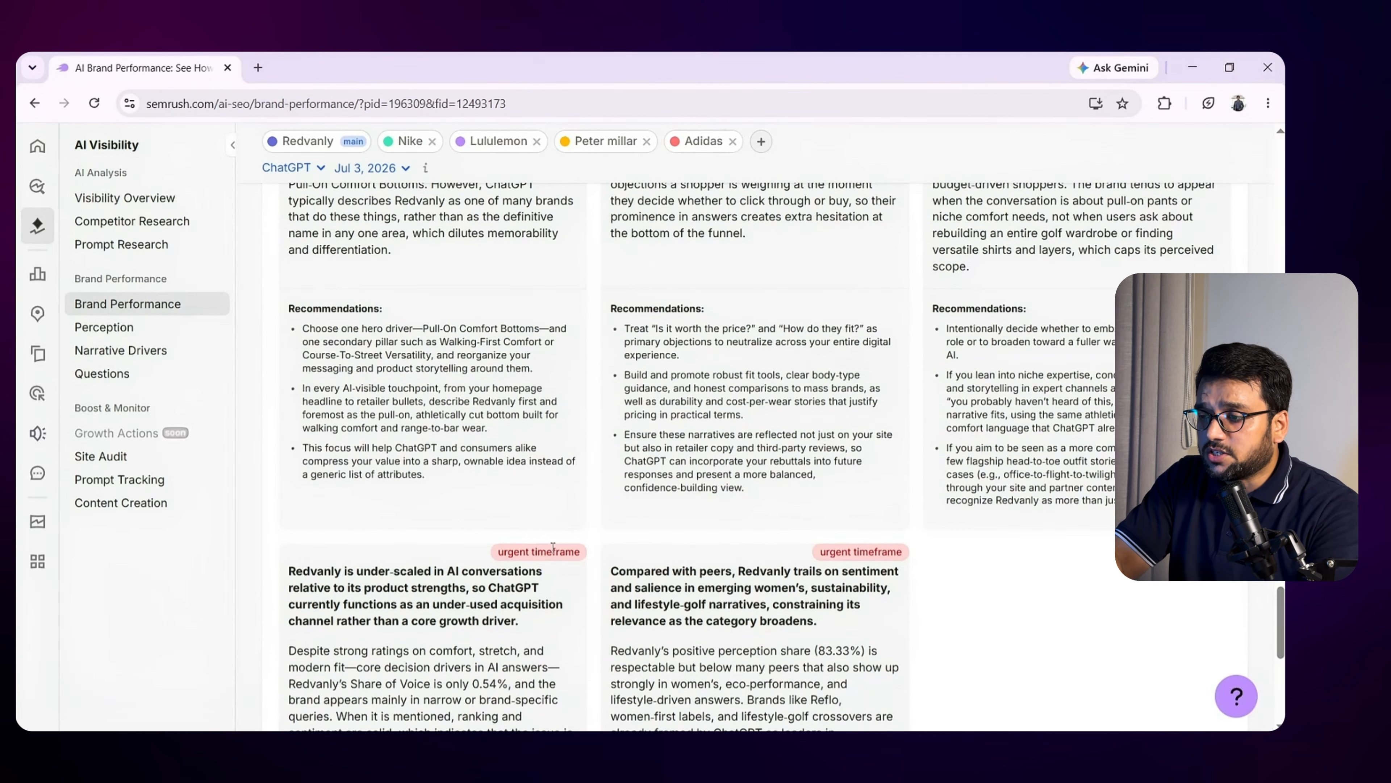
Read the urgent-timeframe strategic opportunities on Redvanly's AI under-scaling and its gap to peers, including their recommendations
{"action": "double_click", "coordinate": [553, 551]}
{"action": "scroll", "coordinate": [553, 551], "scroll_direction": "down", "scroll_amount": 4}
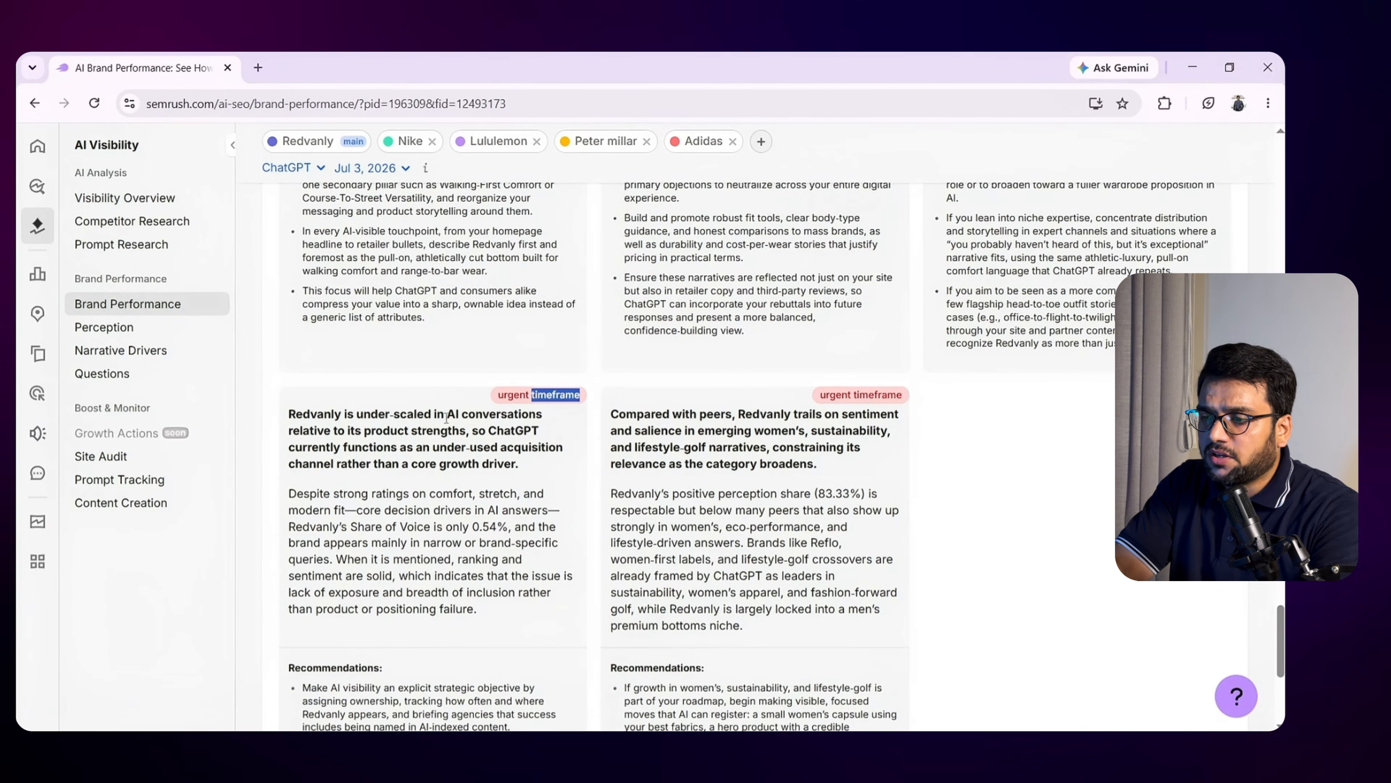
{"action": "left_click", "coordinate": [504, 419]}
{"action": "scroll", "coordinate": [454, 502], "scroll_direction": "down", "scroll_amount": 5}
{"action": "scroll", "coordinate": [454, 503], "scroll_direction": "up", "scroll_amount": 4}
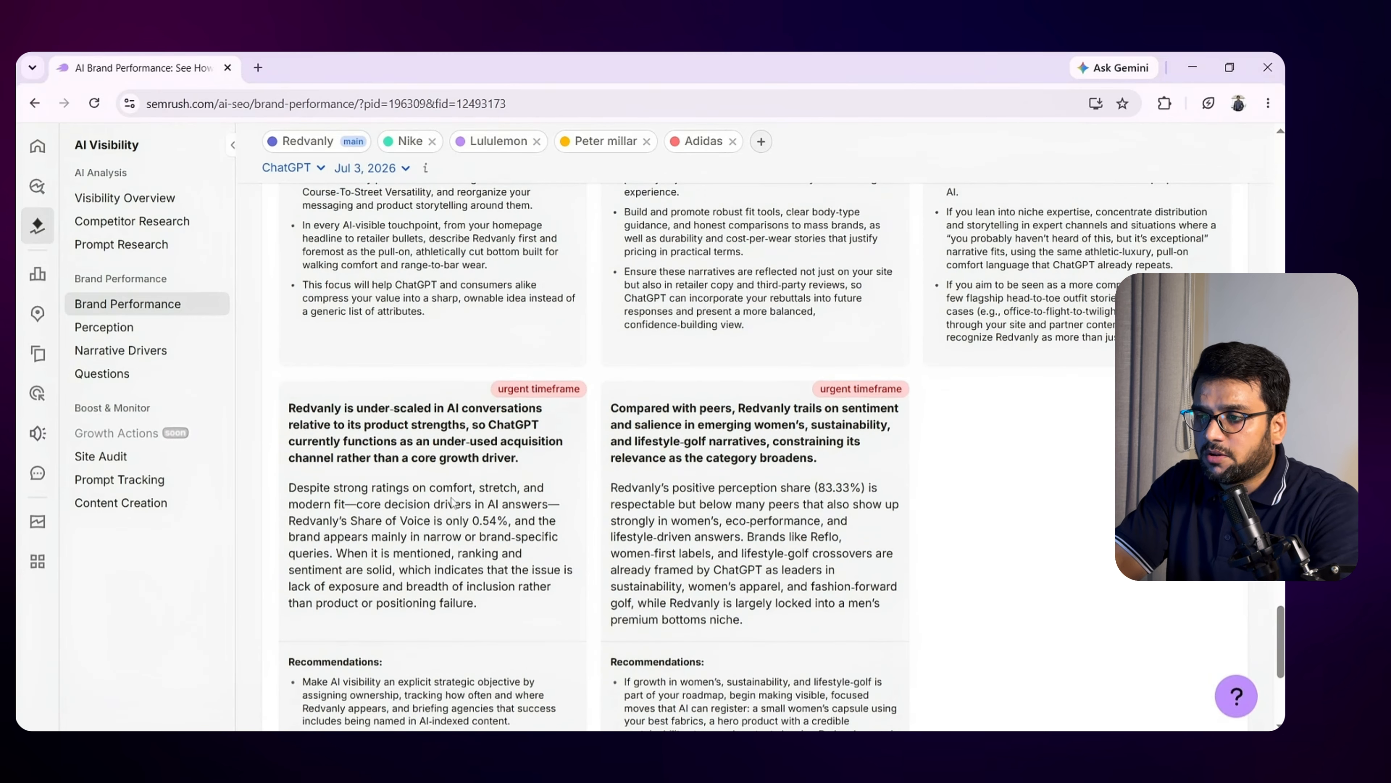
{"action": "scroll", "coordinate": [452, 502], "scroll_direction": "up", "scroll_amount": 8}
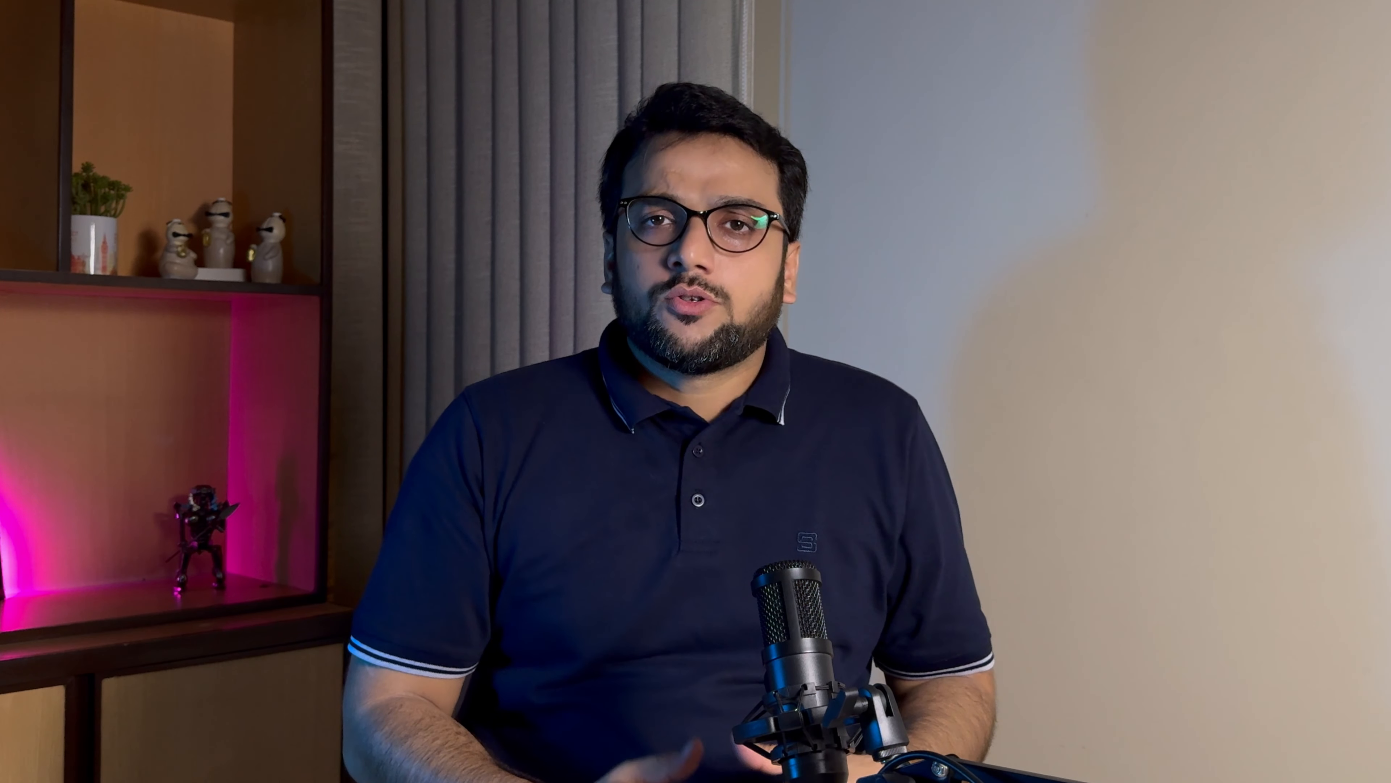